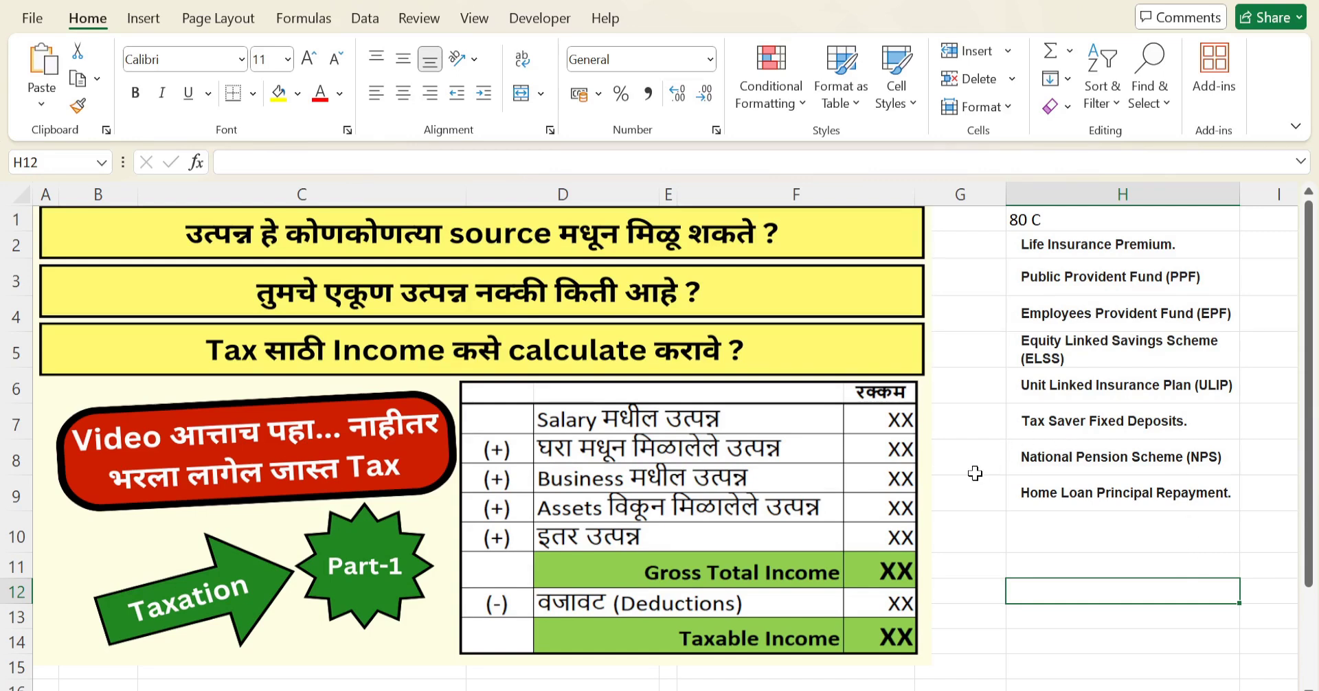
Delete the picture covering the income table and enter "Salary income" as the first income source in C3.
{"action": "left_click", "coordinate": [821, 599]}
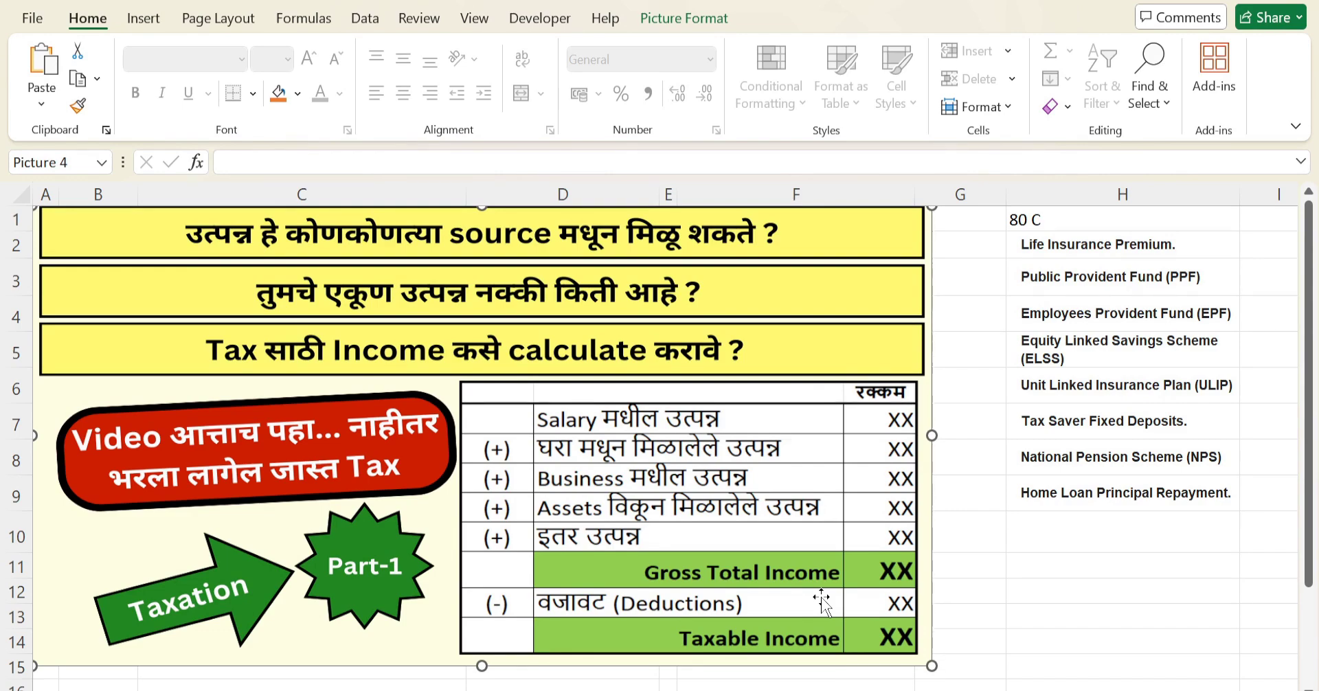
{"action": "key", "text": "Delete"}
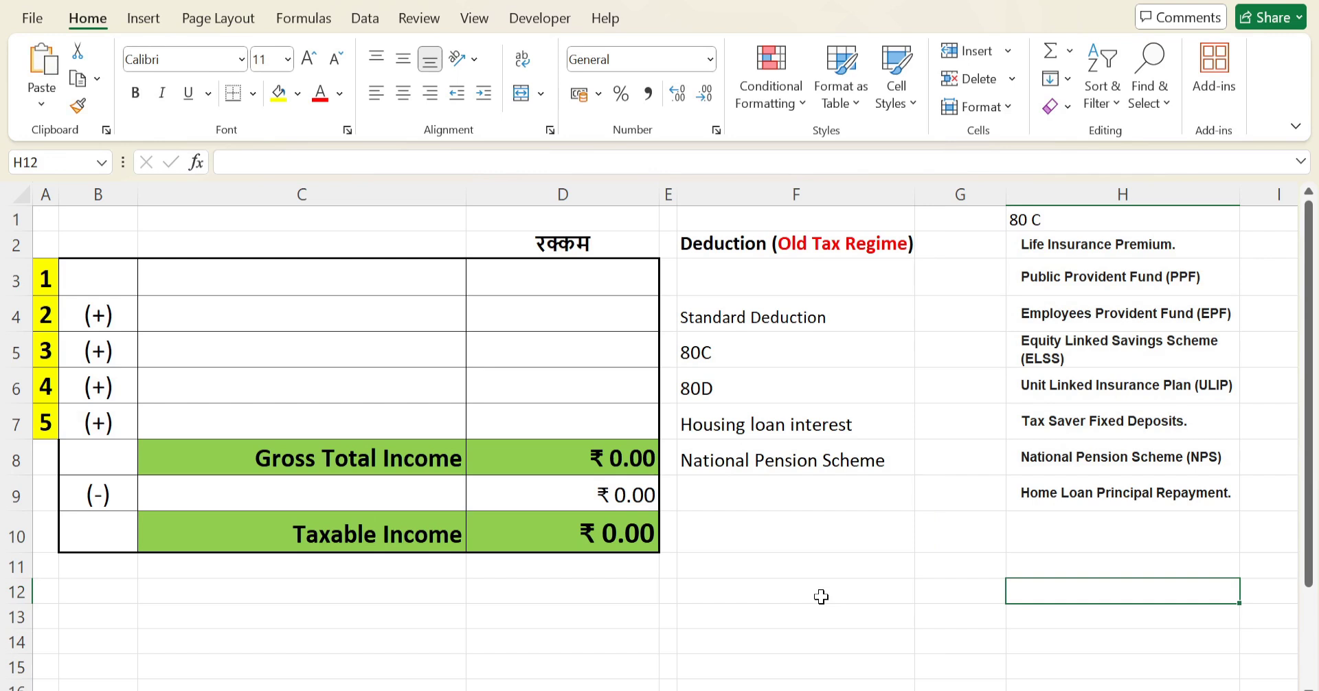
{"action": "left_click", "coordinate": [178, 276]}
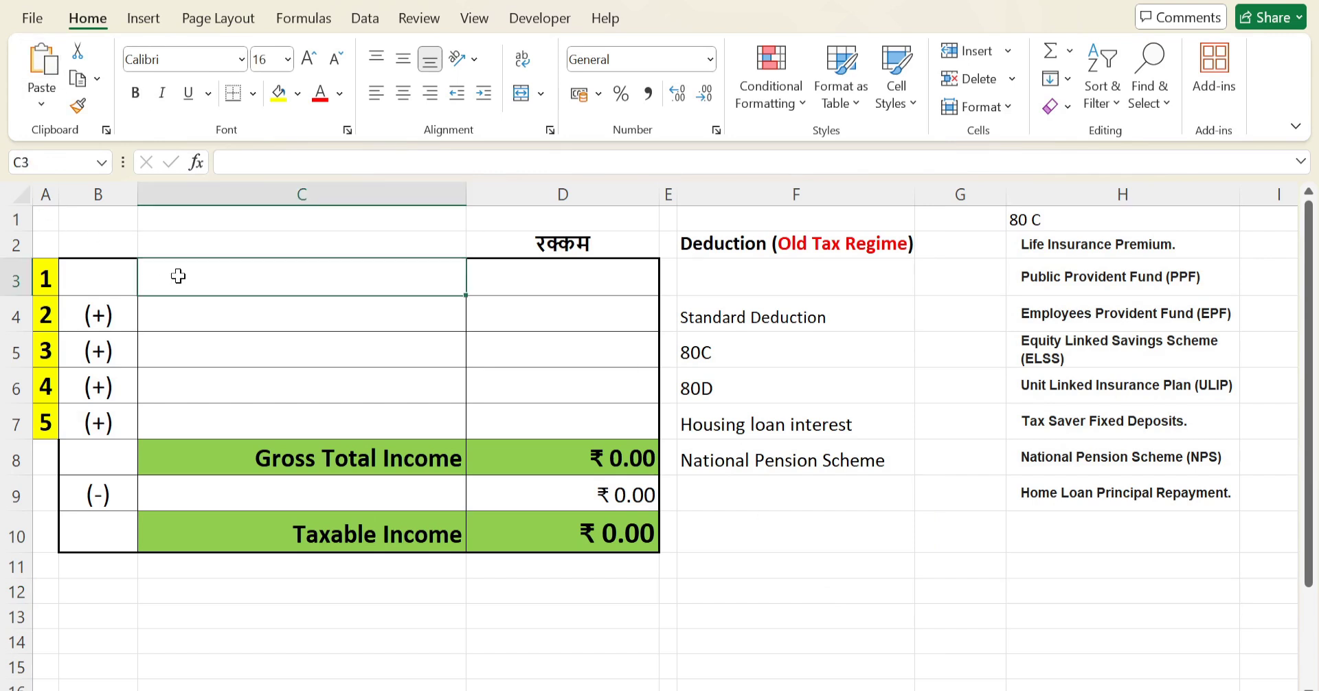
{"action": "type", "text": "Sala"}
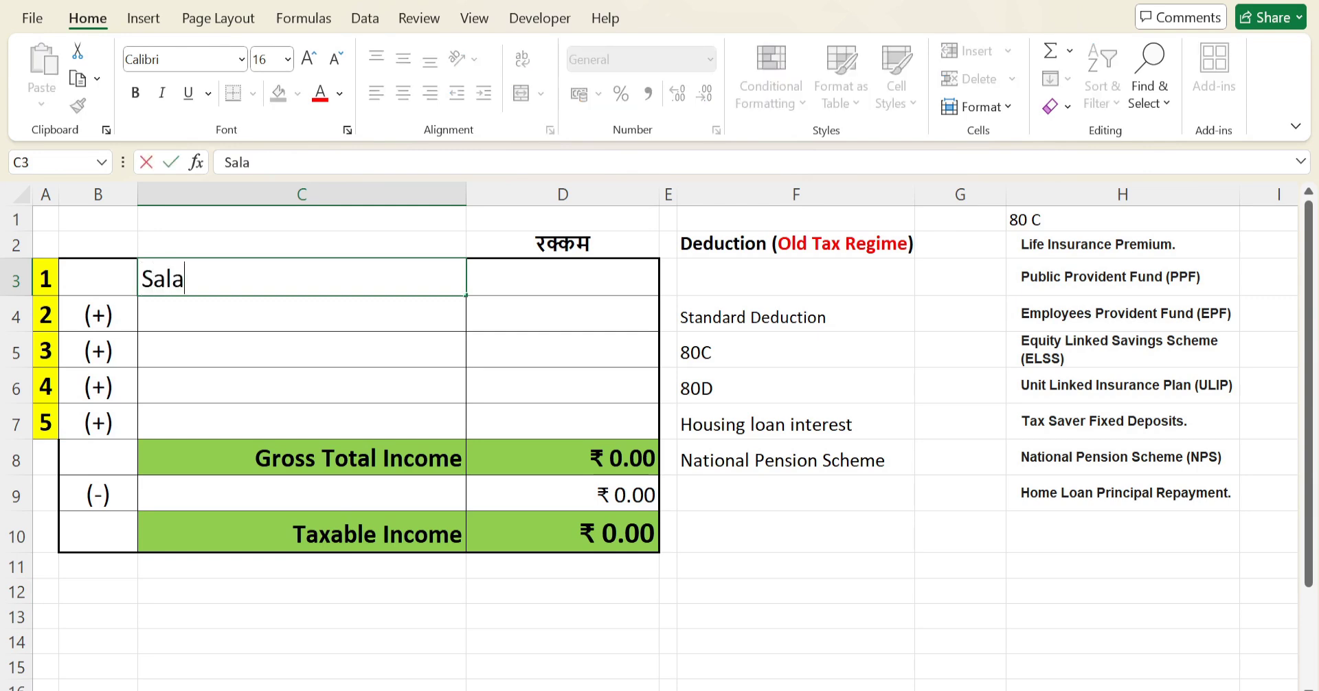
{"action": "type", "text": "ry incom"}
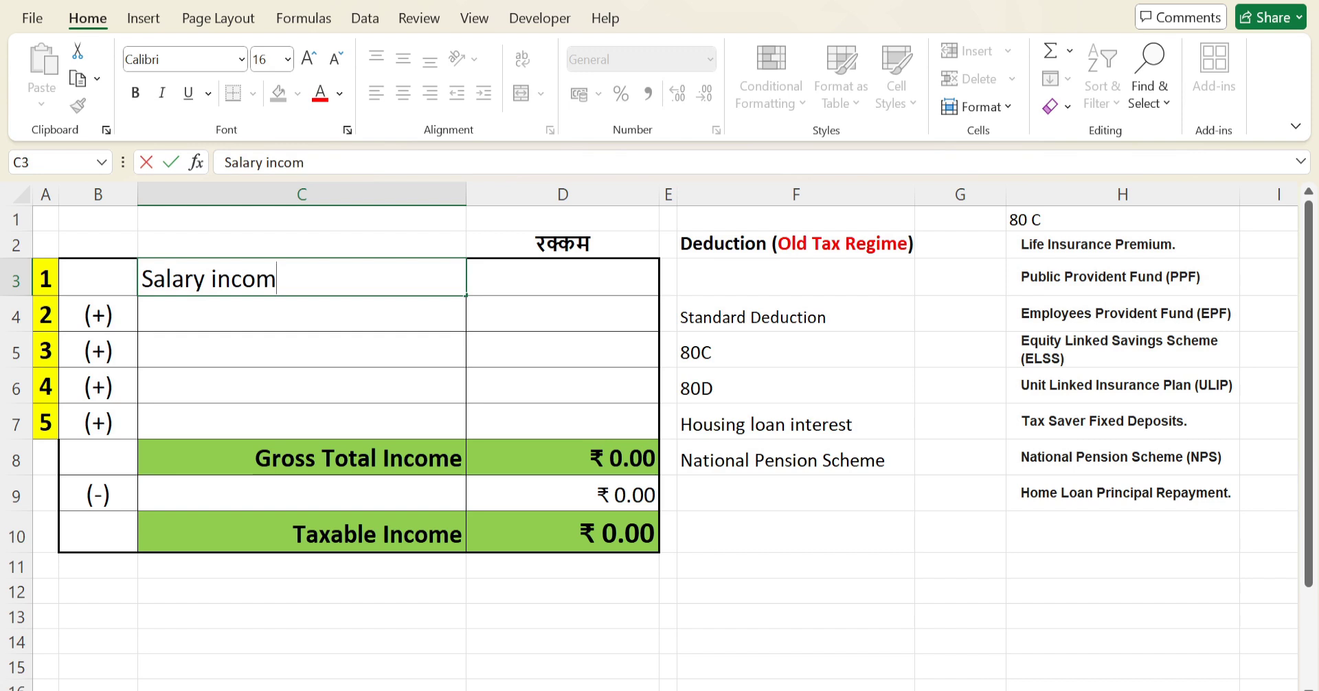
{"action": "type", "text": "e"}
{"action": "key", "text": "Return"}
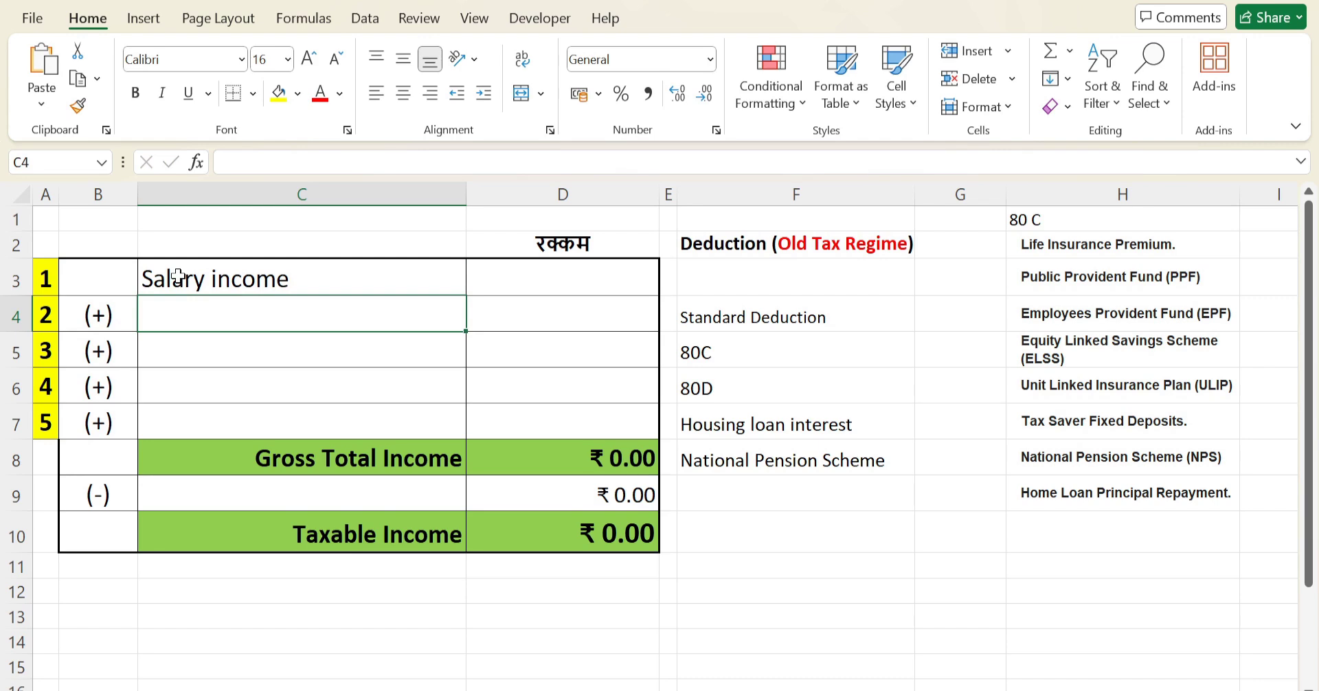
Enter "Business income" in C4 and "Income from other sources" in C5 as the second and third income sources.
{"action": "type", "text": "Busines"}
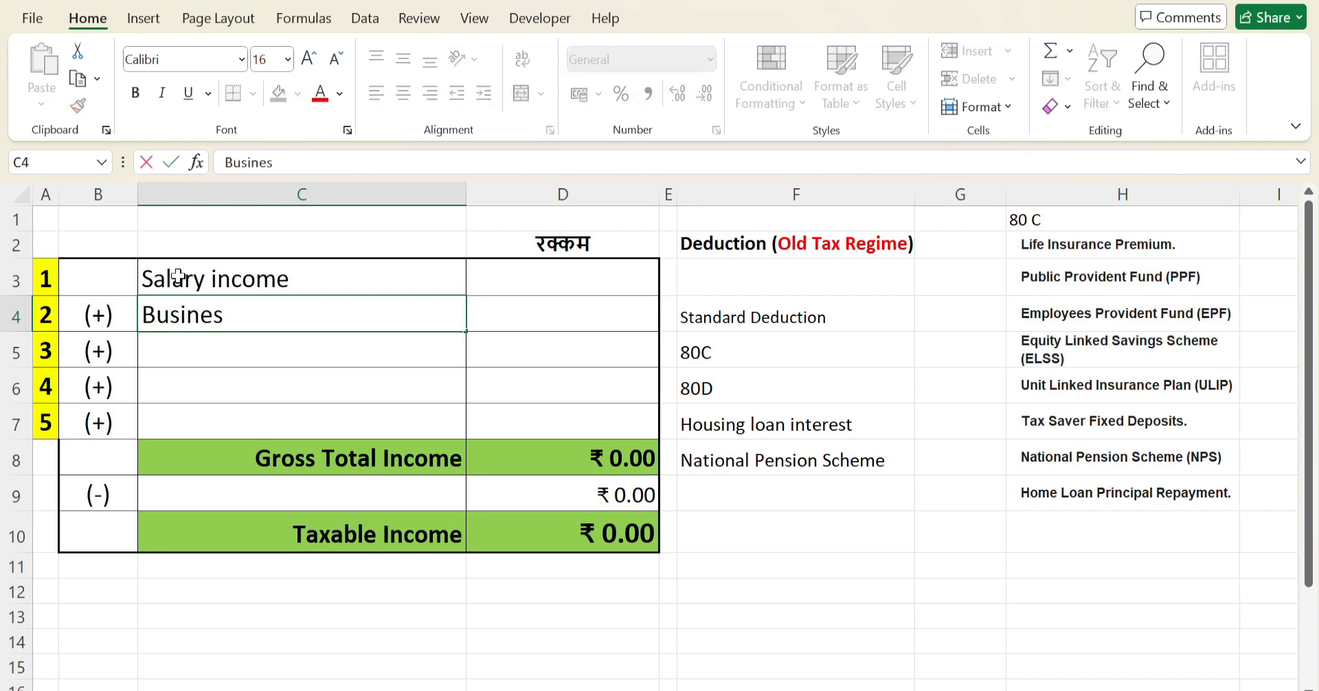
{"action": "type", "text": "s income"}
{"action": "key", "text": "Return"}
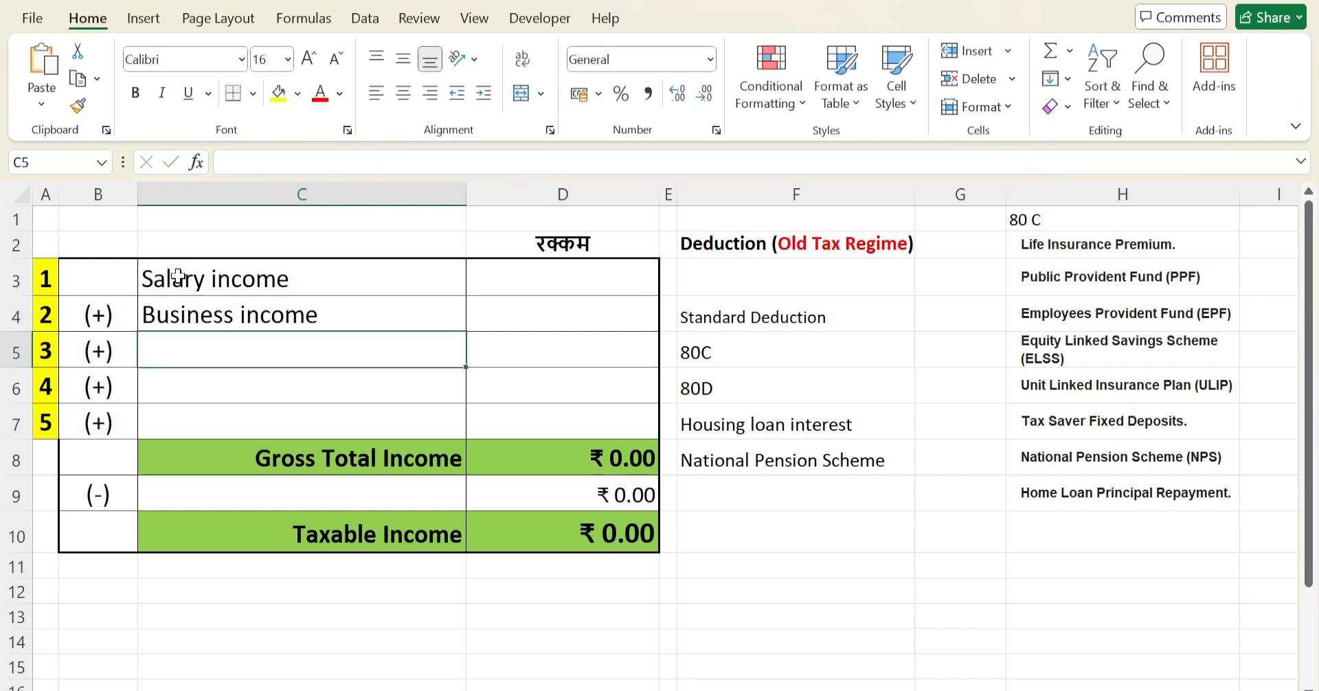
{"action": "type", "text": "Income"}
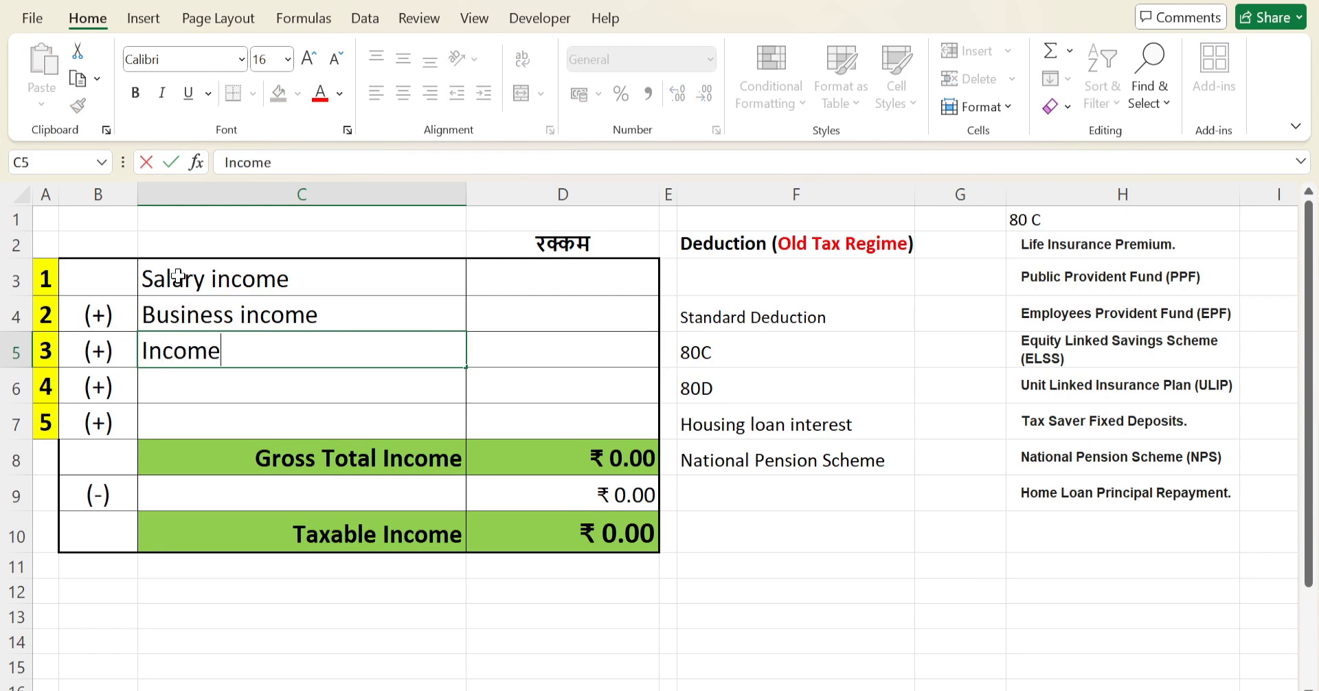
{"action": "type", "text": " from o"}
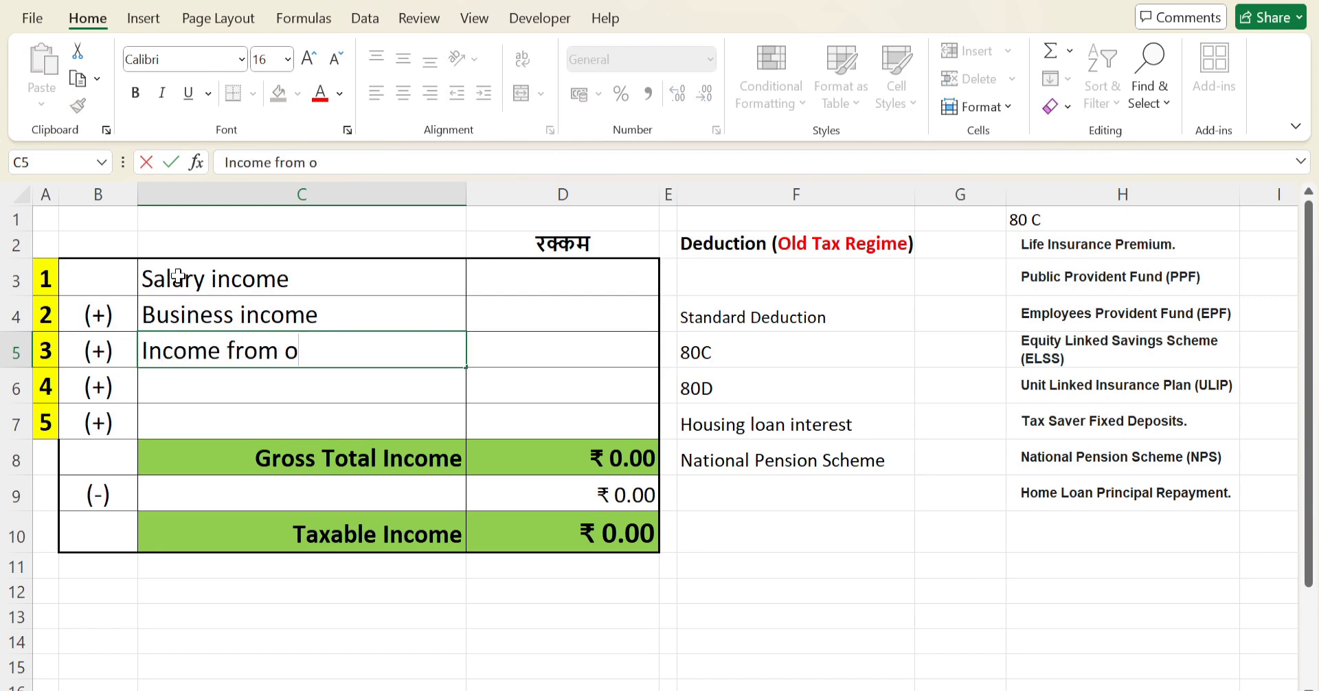
{"action": "type", "text": "ther sour"}
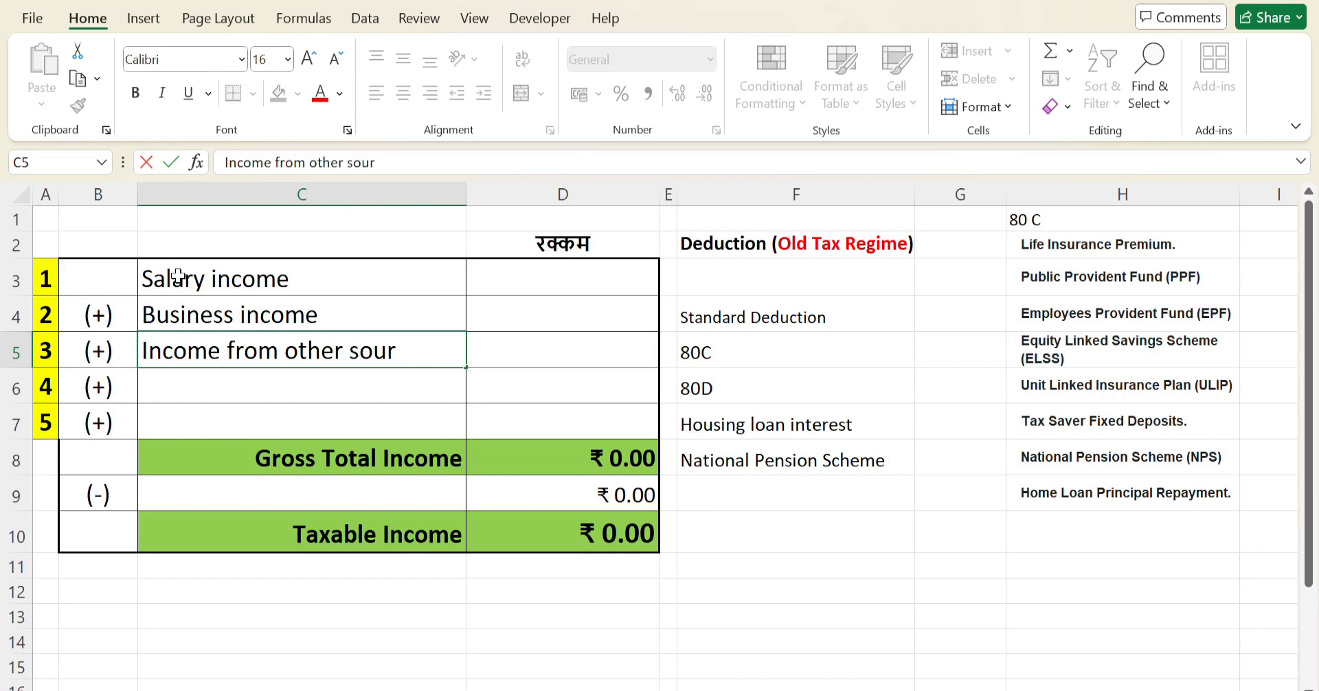
{"action": "type", "text": "ces"}
{"action": "key", "text": "Return"}
{"action": "key", "text": "Up"}
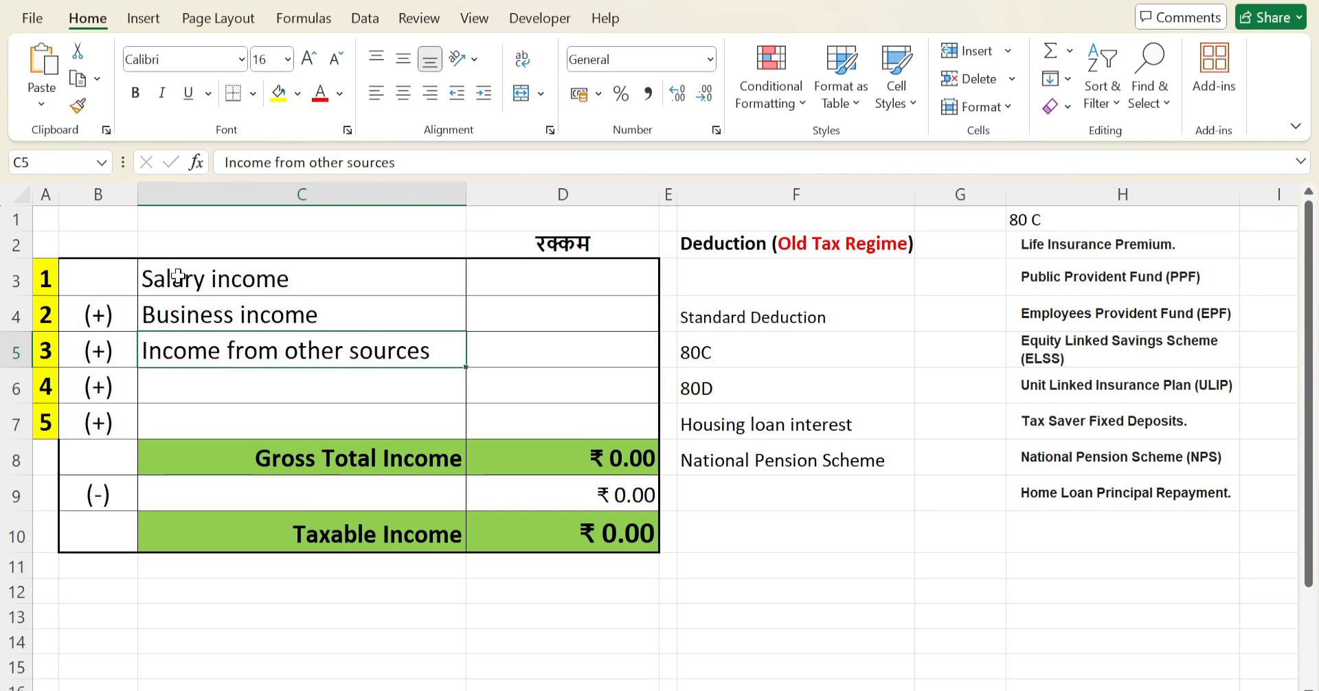
Enter "Capital Gain" as the fourth income source in C6.
{"action": "key", "text": "Down"}
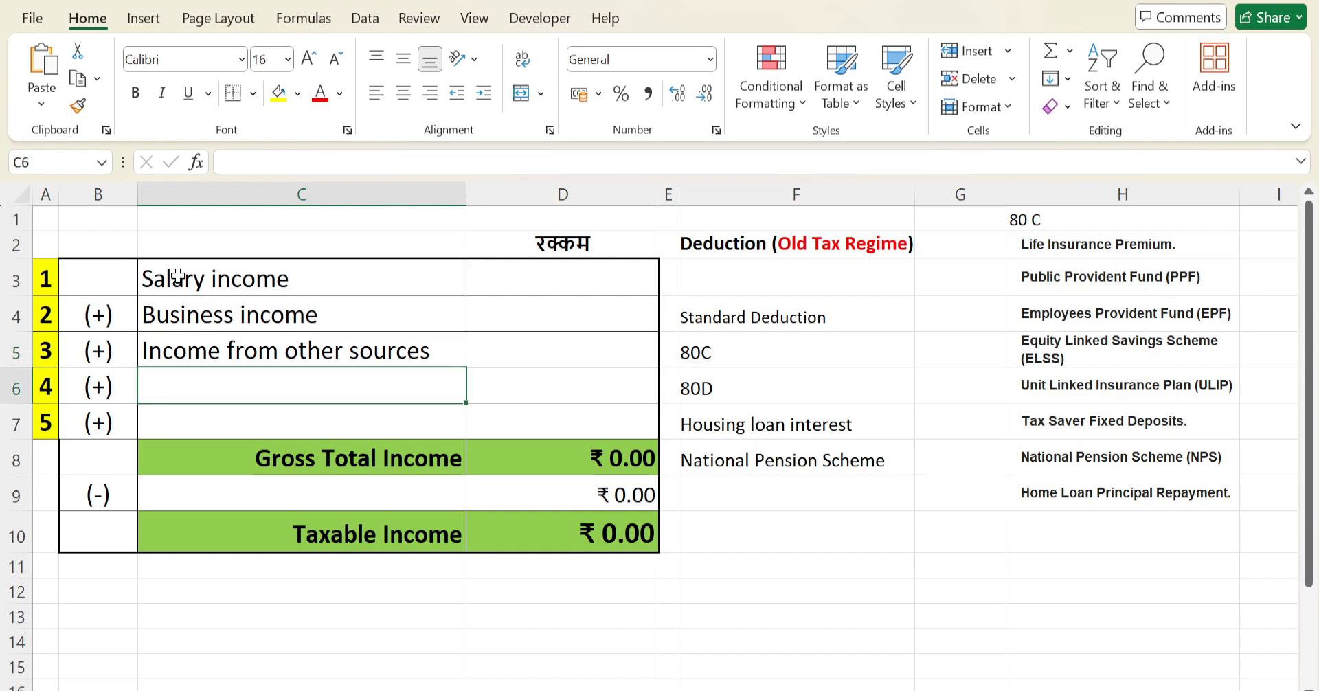
{"action": "type", "text": "Capital"}
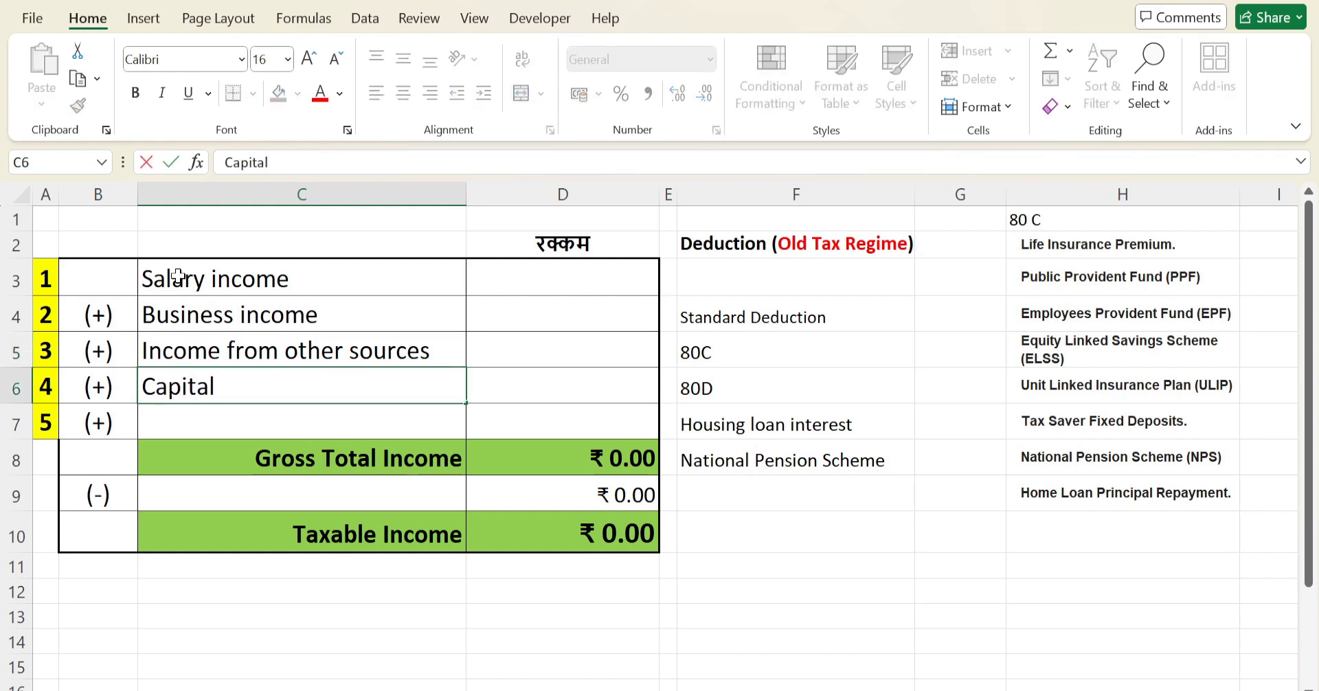
{"action": "type", "text": " Gain"}
{"action": "key", "text": "Return"}
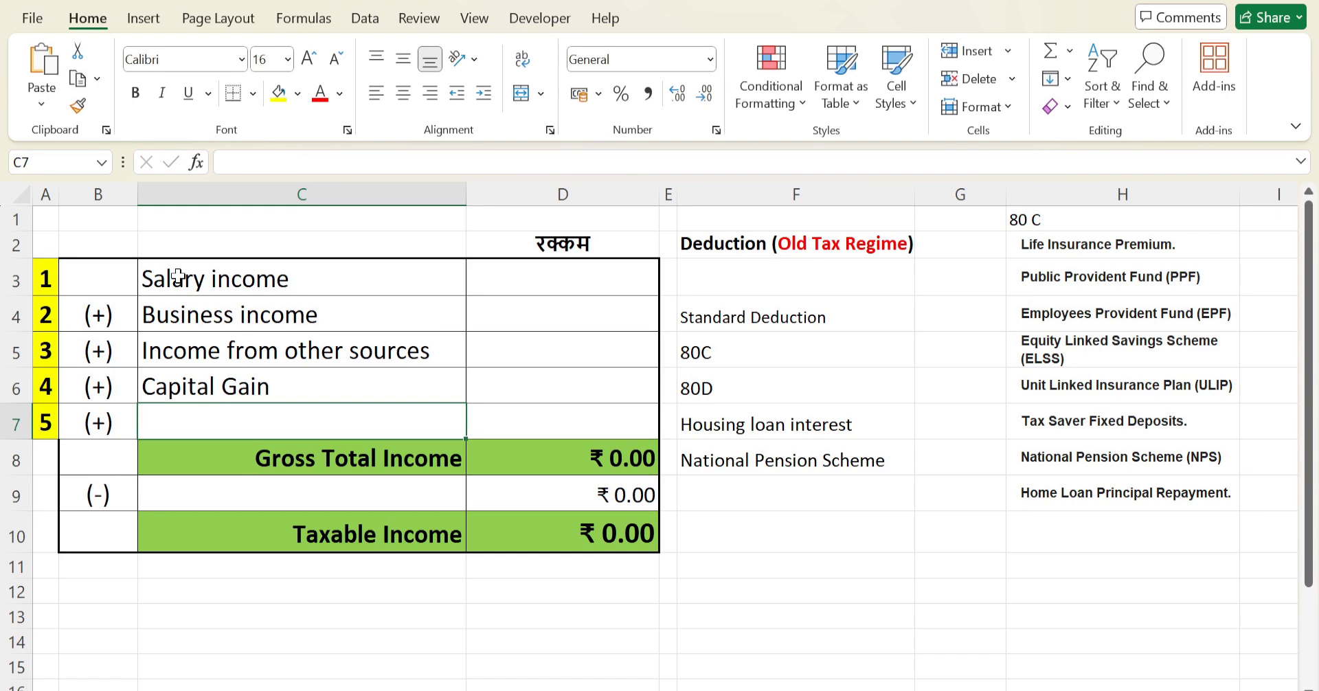
{"action": "key", "text": "Up"}
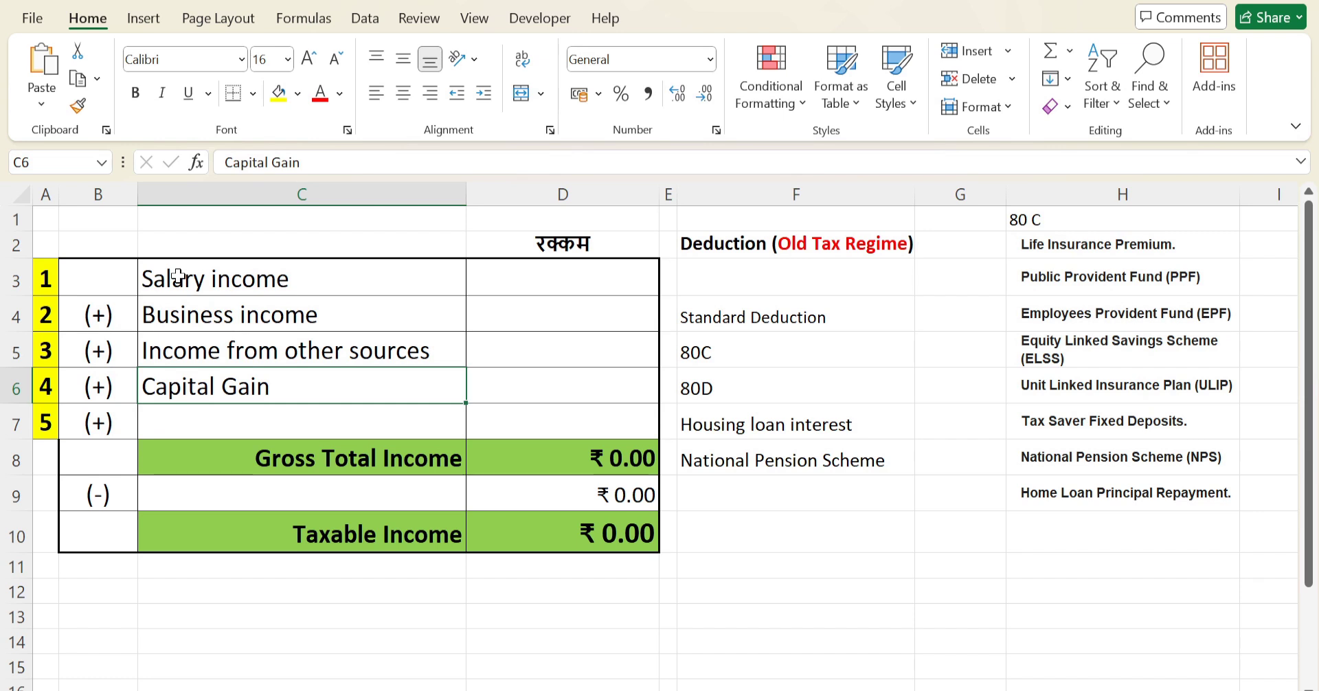
Enter "House Property" as the fifth income source in C7.
{"action": "key", "text": "Down"}
{"action": "type", "text": "Inc"}
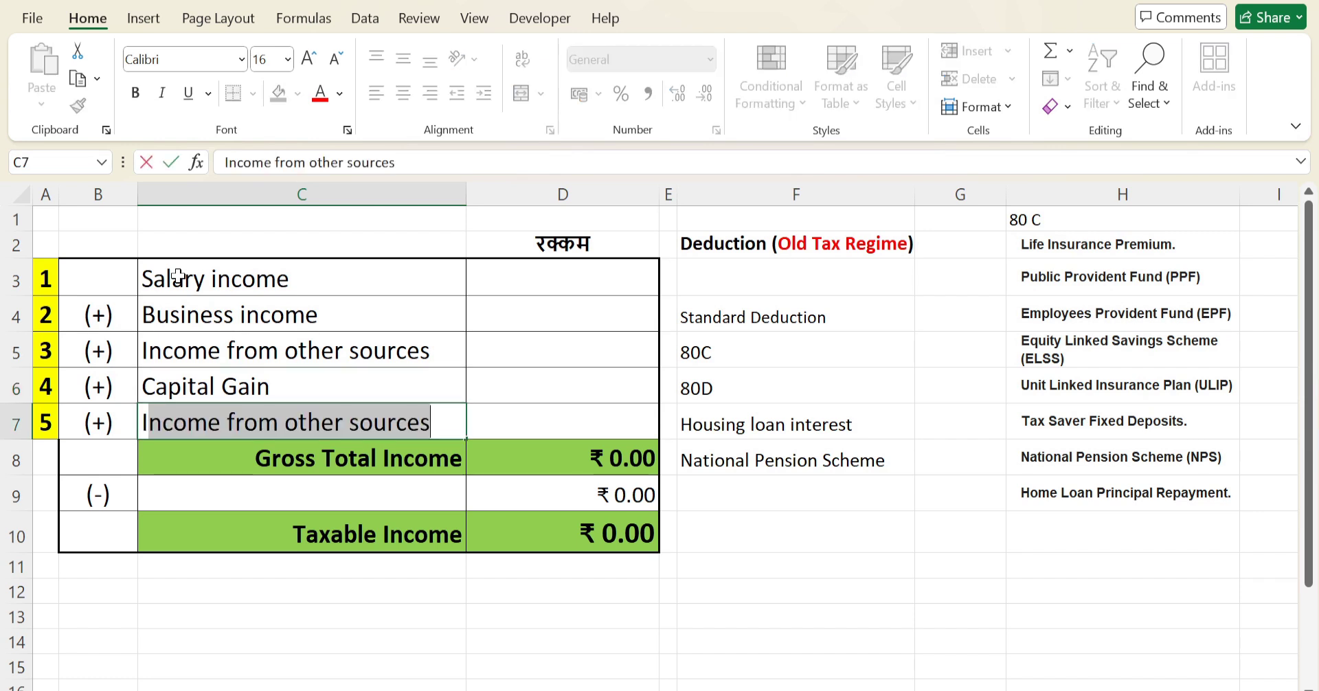
{"action": "key", "text": "BackSpace"}
{"action": "key", "text": "BackSpace"}
{"action": "key", "text": "BackSpace"}
{"action": "key", "text": "BackSpace"}
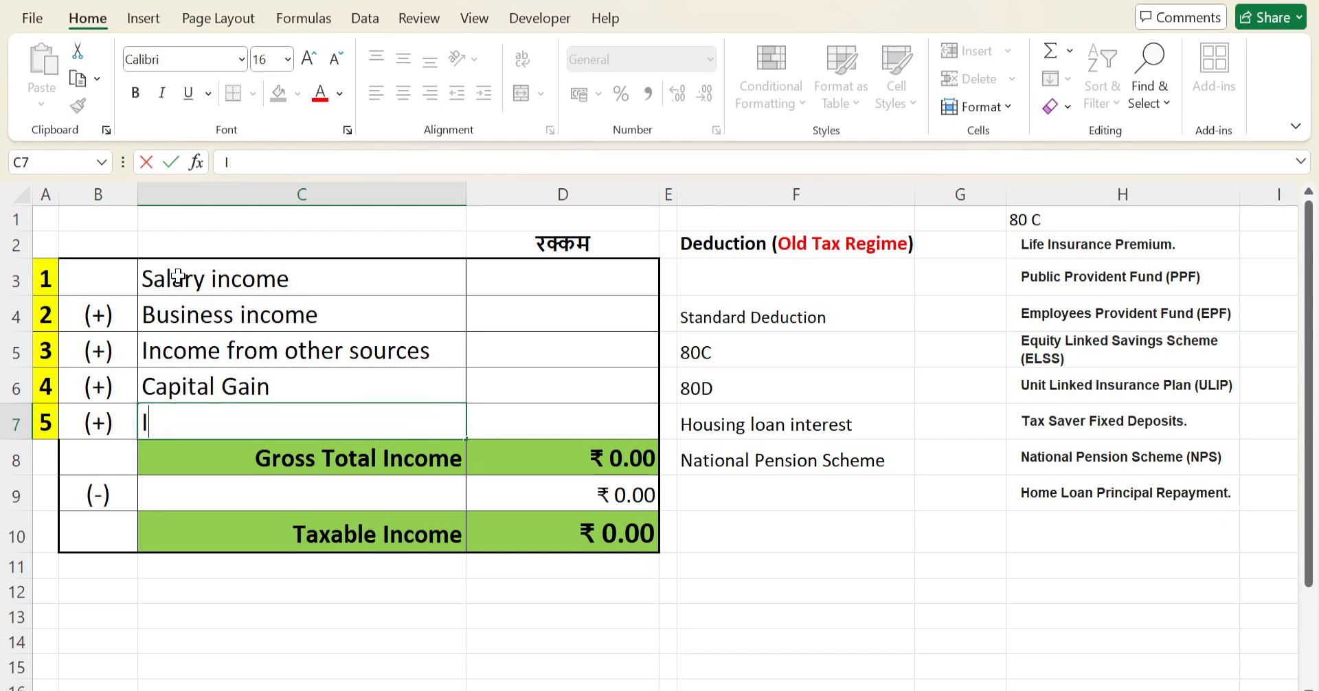
{"action": "type", "text": "House Proper"}
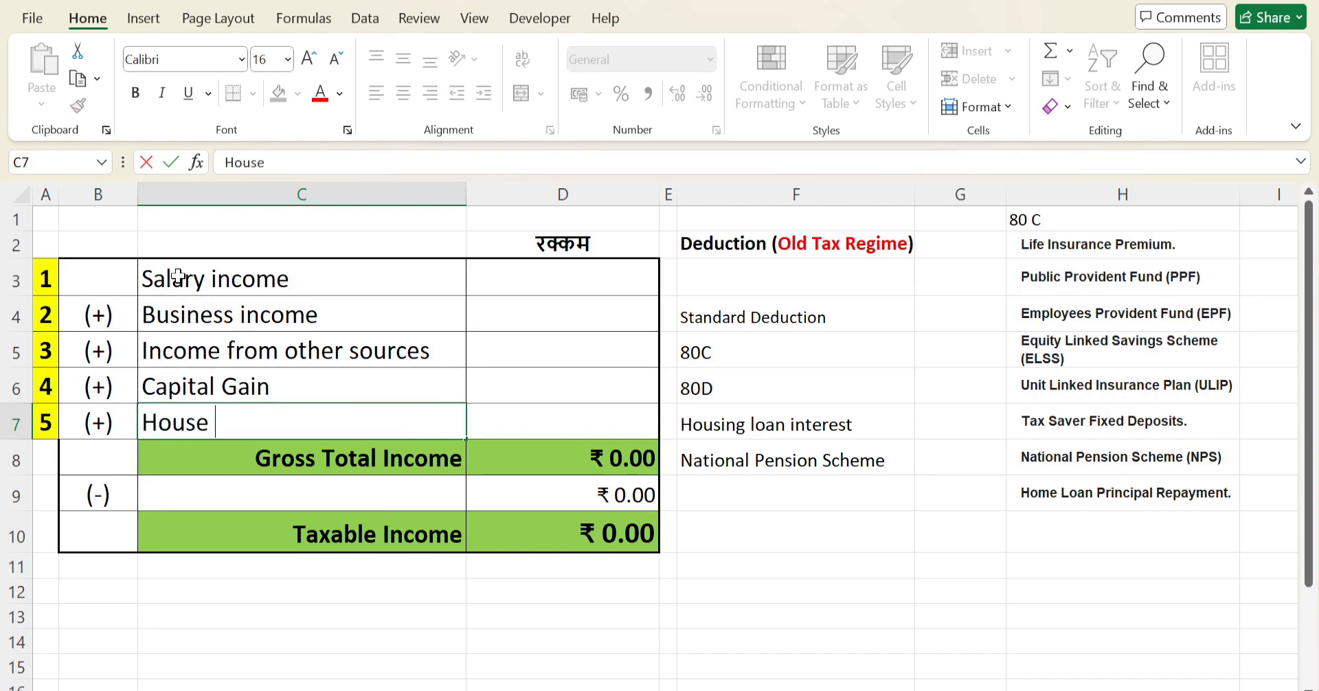
{"action": "type", "text": "tyu"}
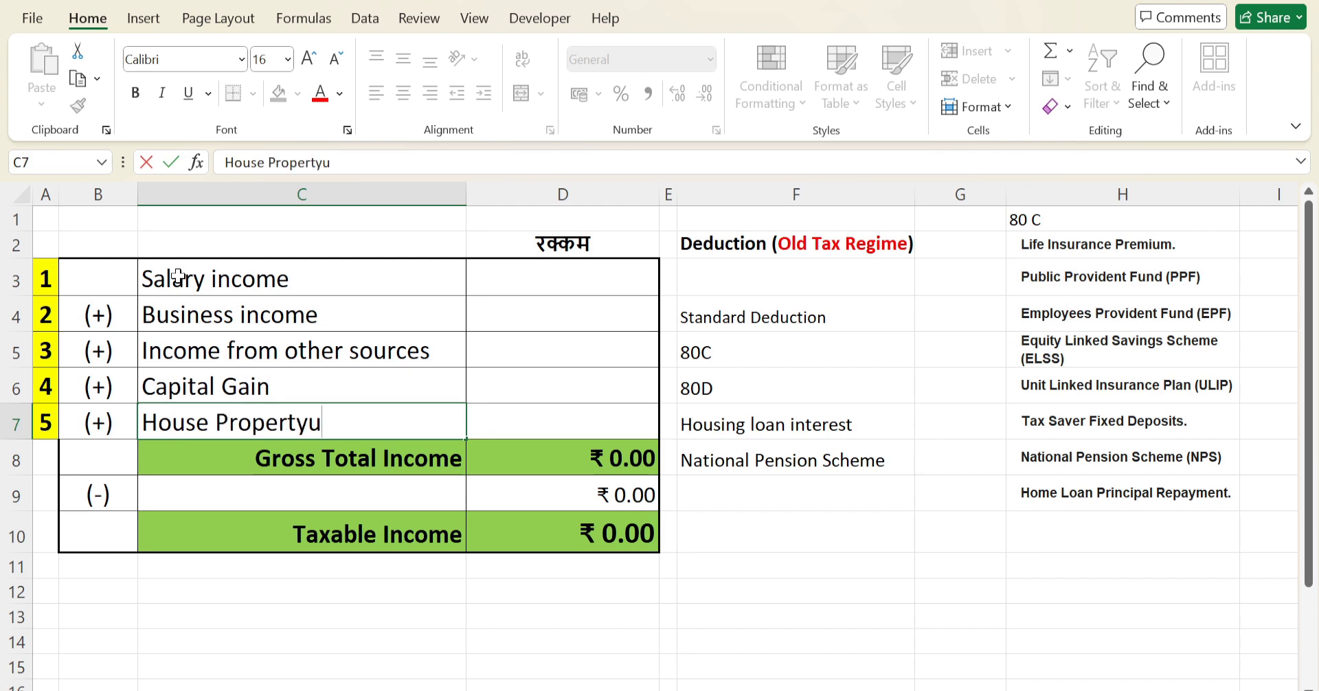
{"action": "key", "text": "BackSpace"}
{"action": "key", "text": "Return"}
{"action": "key", "text": "Up"}
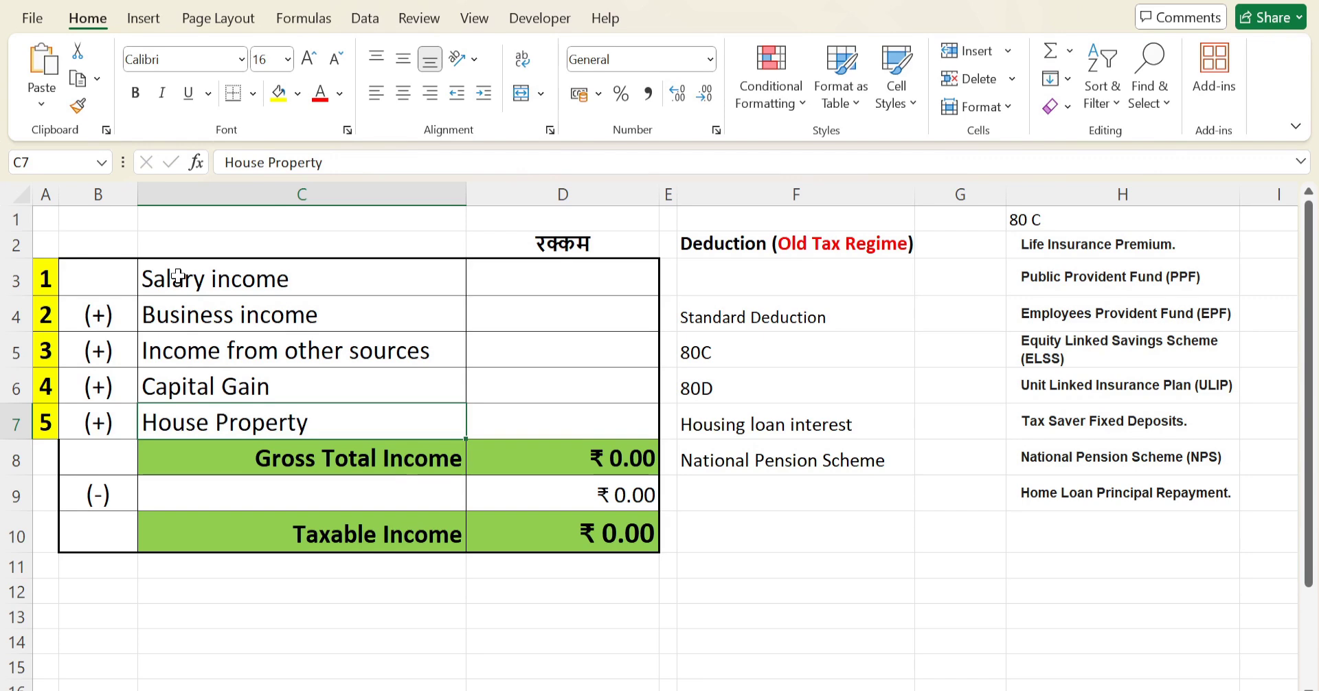
{"action": "key", "text": "Left"}
{"action": "key", "text": "Right"}
{"action": "key", "text": "Up"}
{"action": "key", "text": "Up"}
{"action": "key", "text": "Up"}
{"action": "key", "text": "Up"}
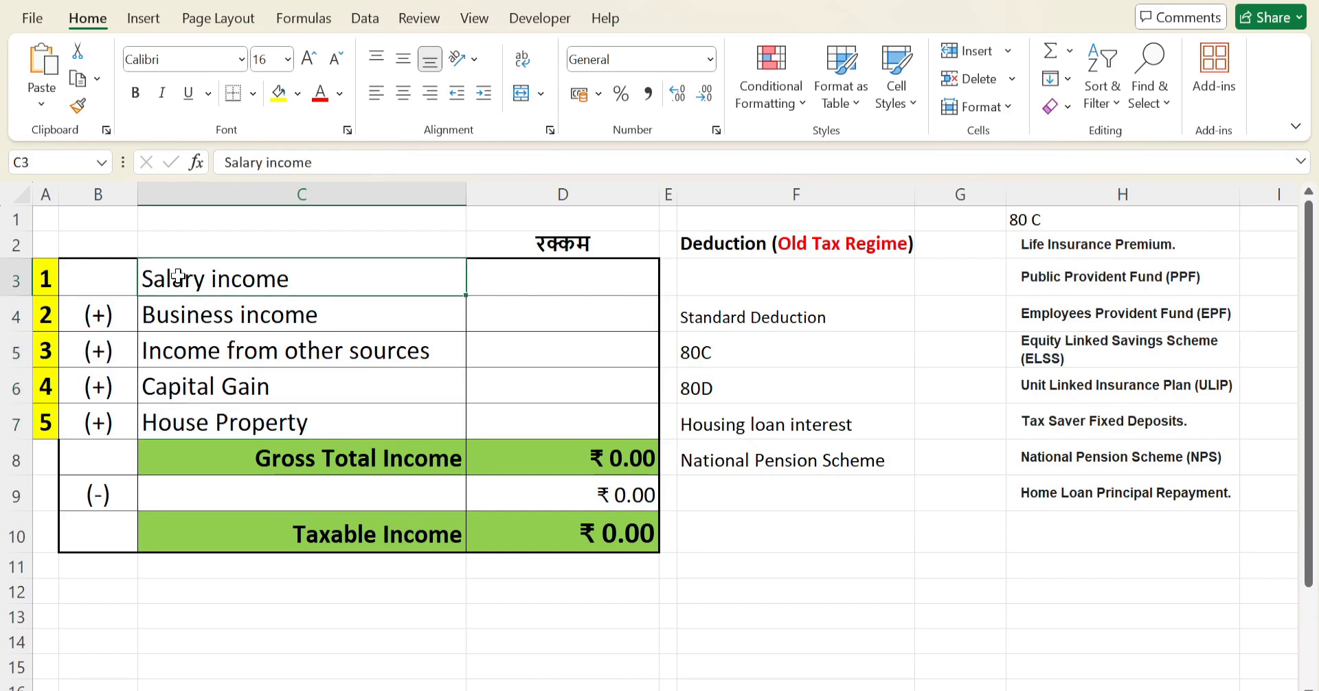
{"action": "key", "text": "Right"}
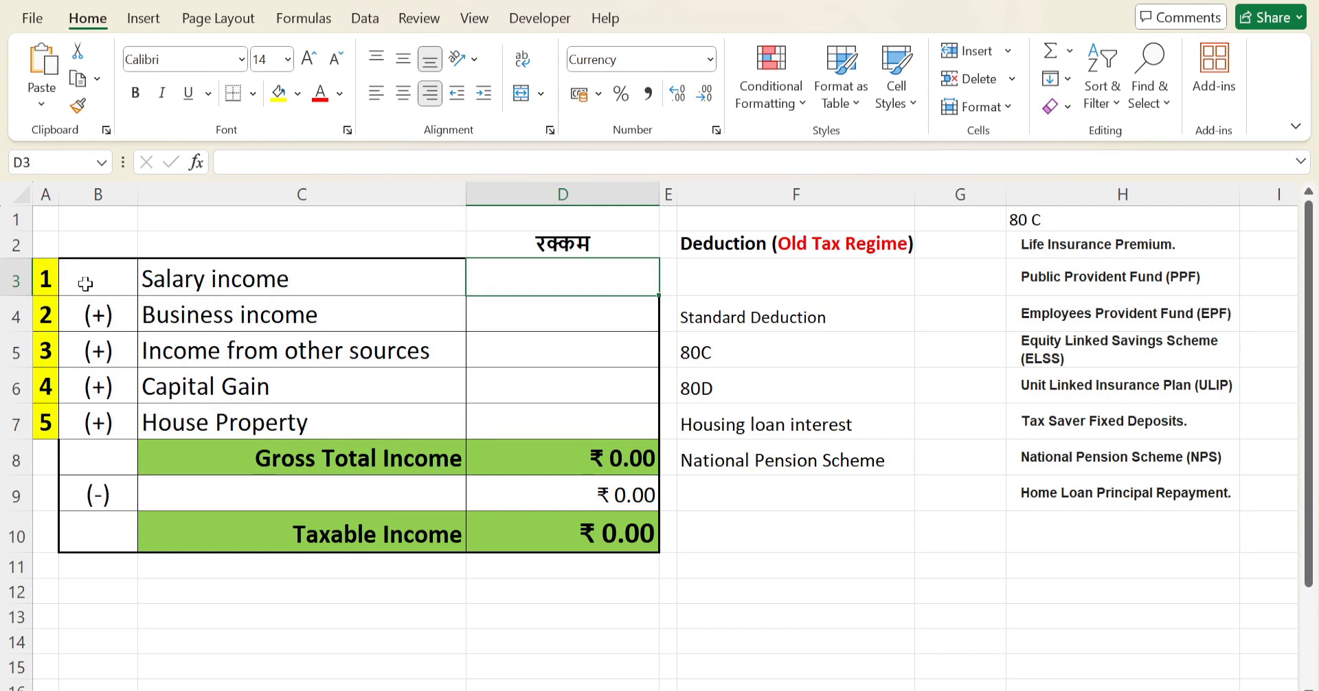
{"action": "key", "text": "Left"}
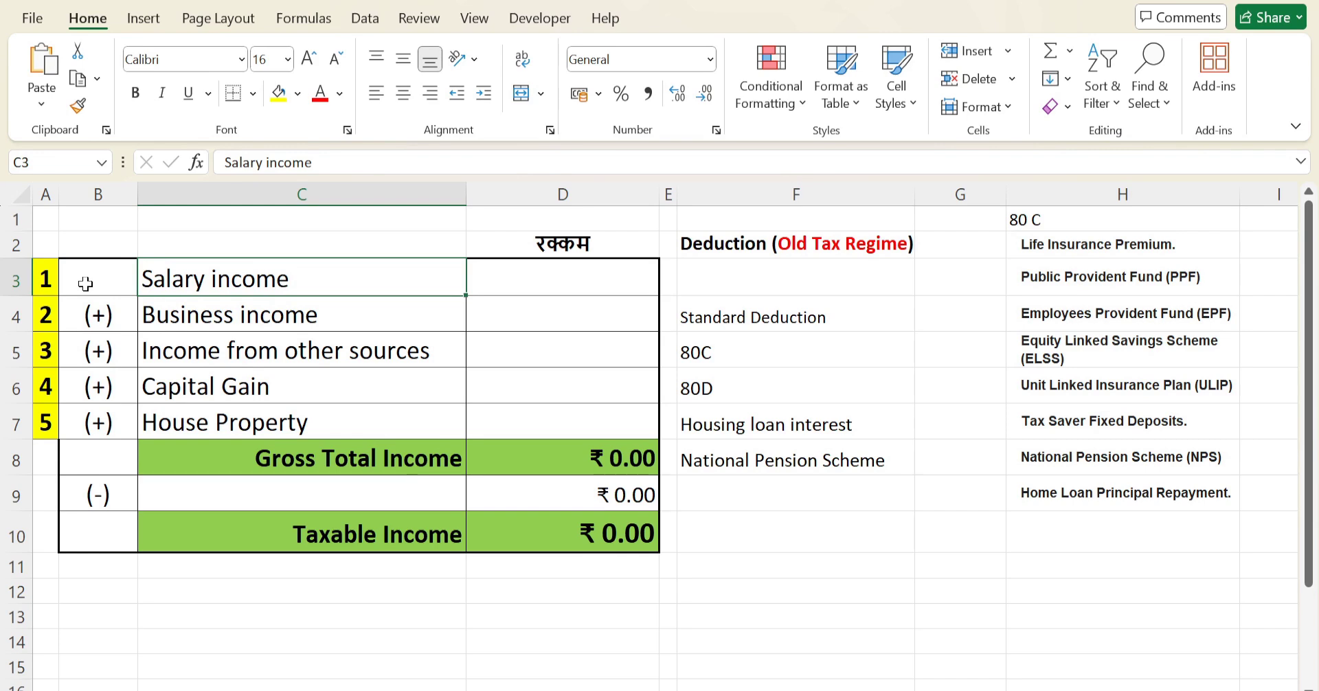
Make the labels "Income from other sources", "Capital Gain" and "House Property" in C5 to C7 bold.
{"action": "key", "text": "Down"}
{"action": "key", "text": "Down"}
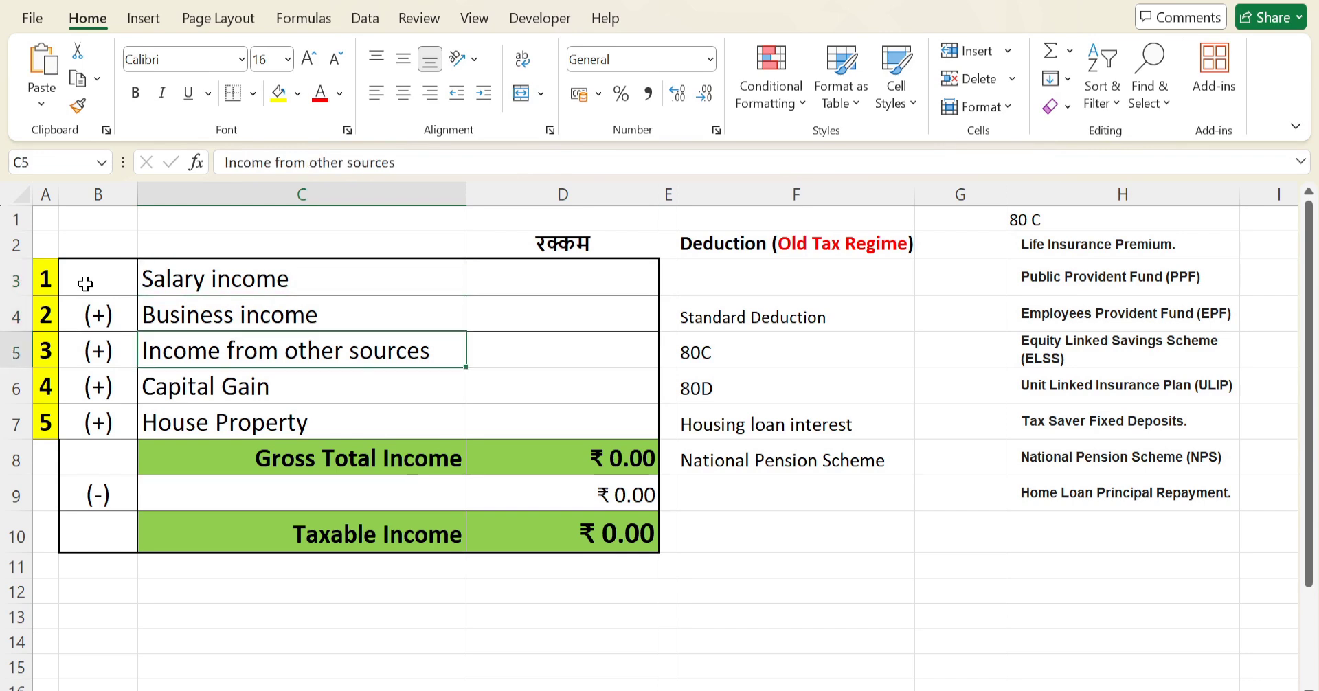
{"action": "key", "text": "Up"}
{"action": "key", "text": "Down"}
{"action": "key", "text": "ctrl+b"}
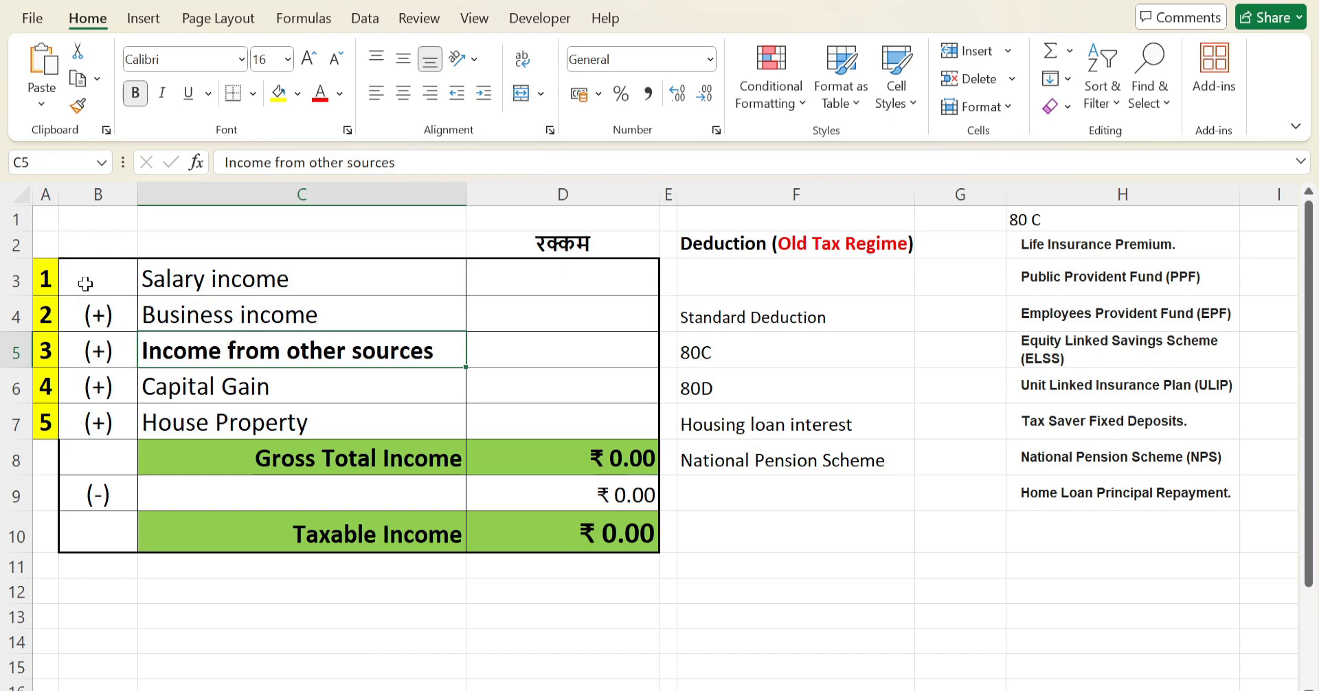
{"action": "key", "text": "Down"}
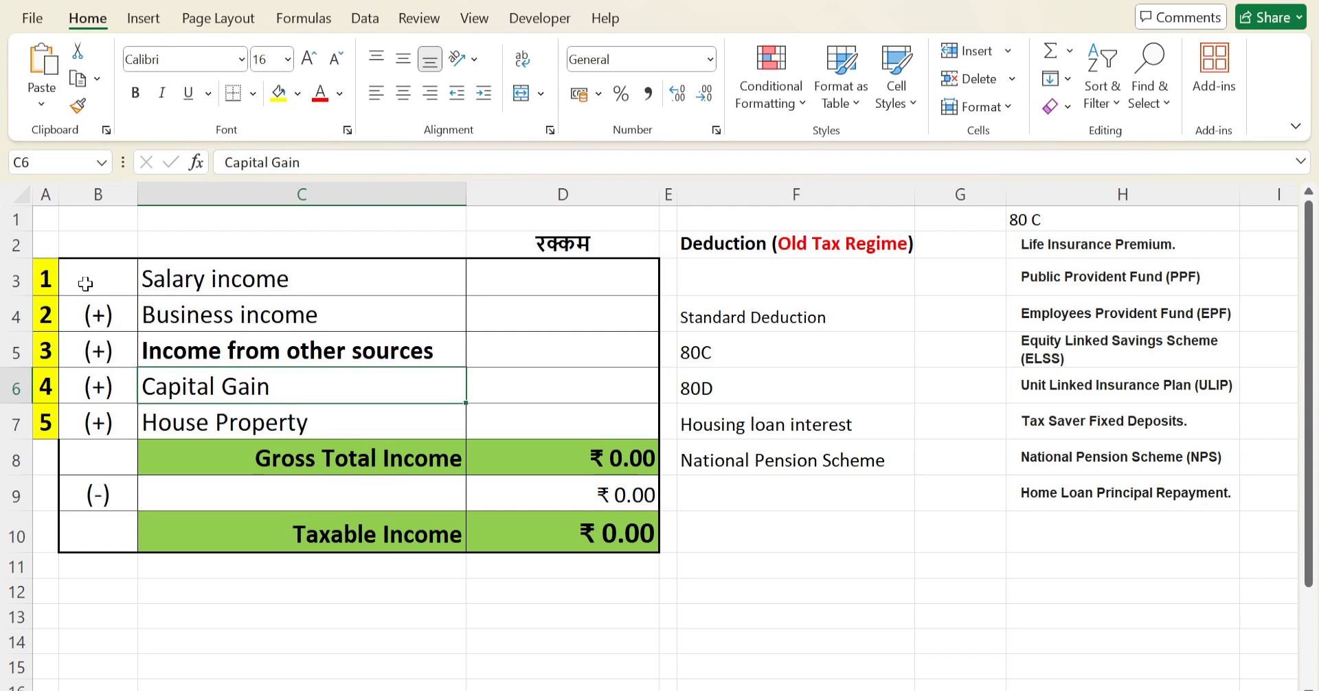
{"action": "key", "text": "ctrl+b"}
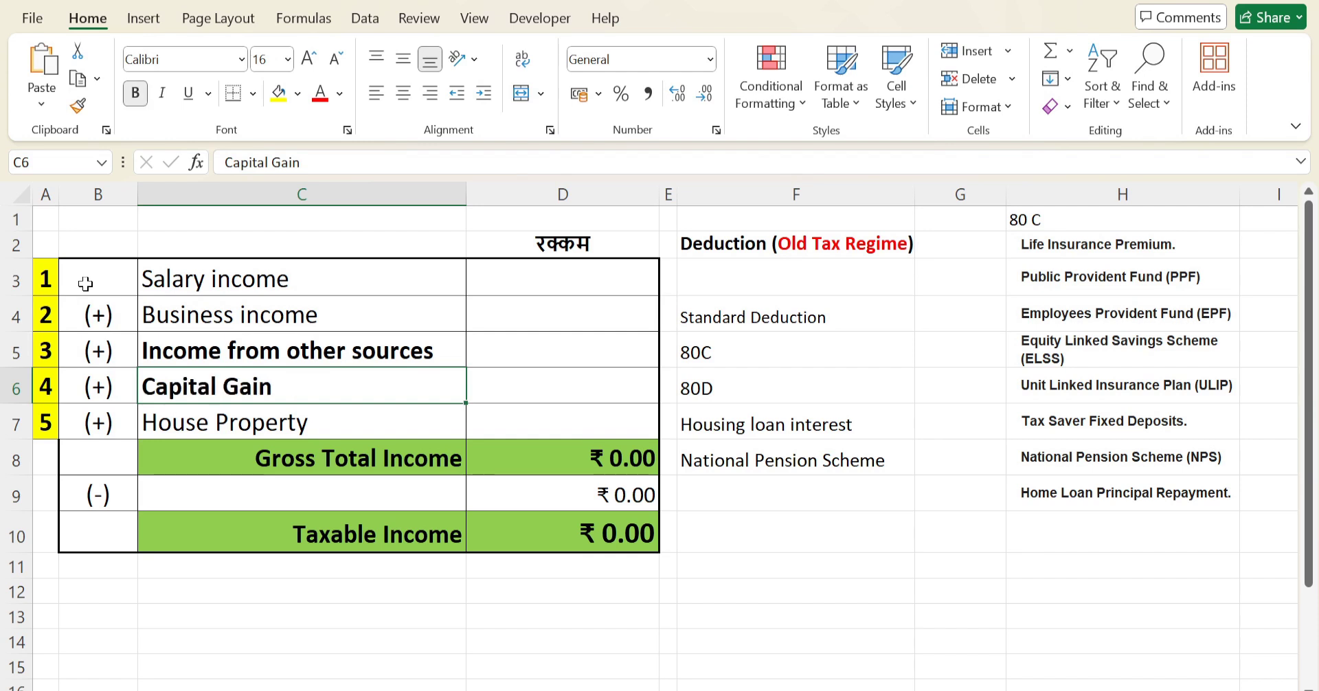
{"action": "key", "text": "Down"}
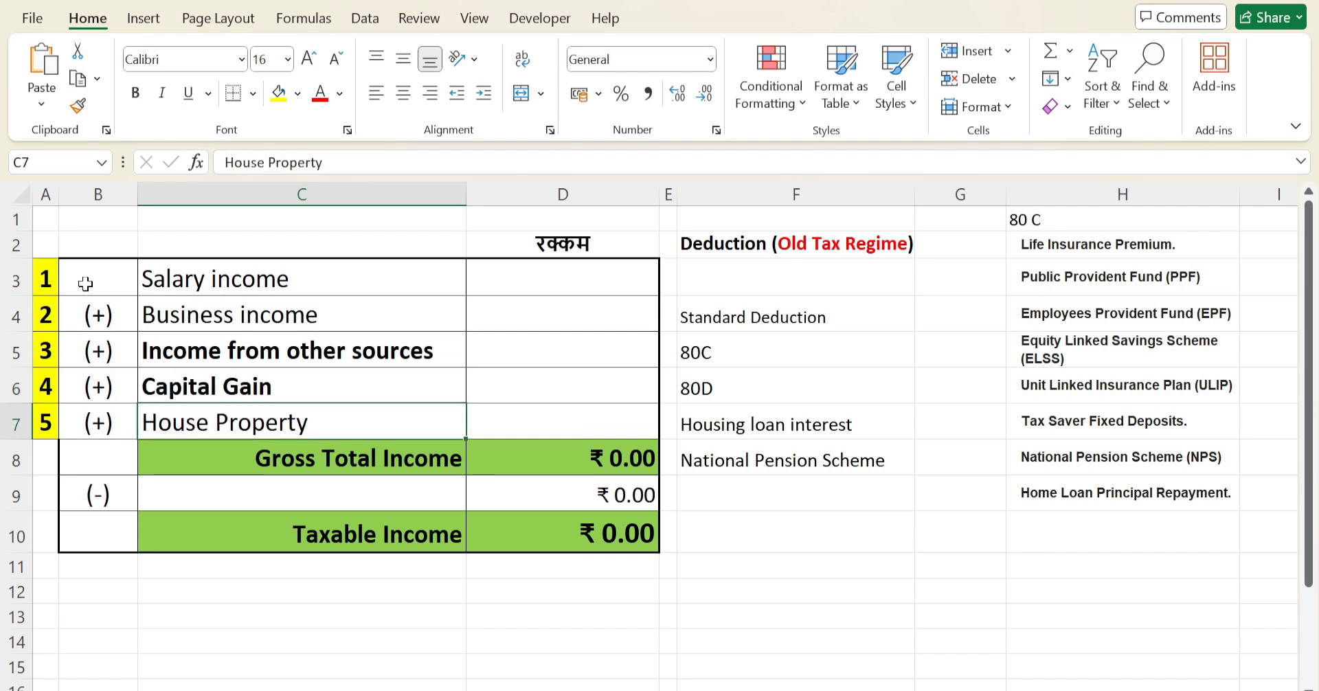
{"action": "key", "text": "ctrl+b"}
{"action": "key", "text": "Right"}
{"action": "key", "text": "Up"}
{"action": "key", "text": "Up"}
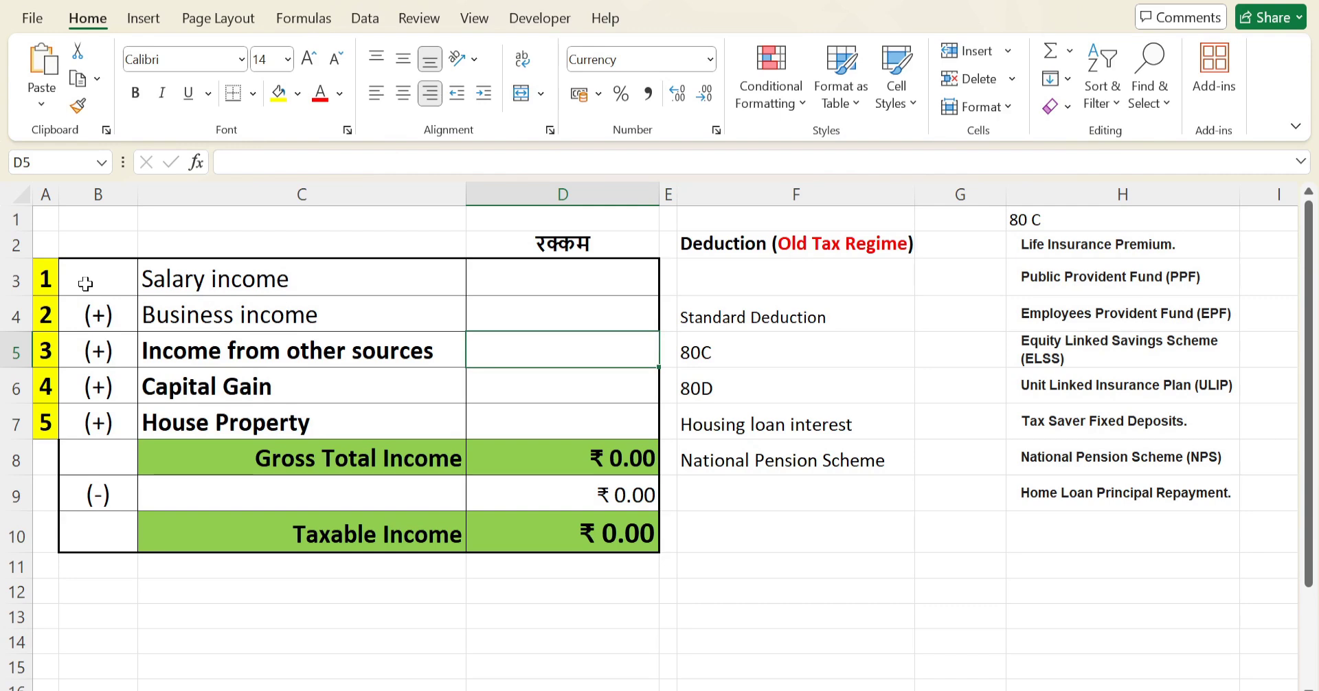
{"action": "key", "text": "Down"}
{"action": "key", "text": "Down"}
{"action": "key", "text": "Down"}
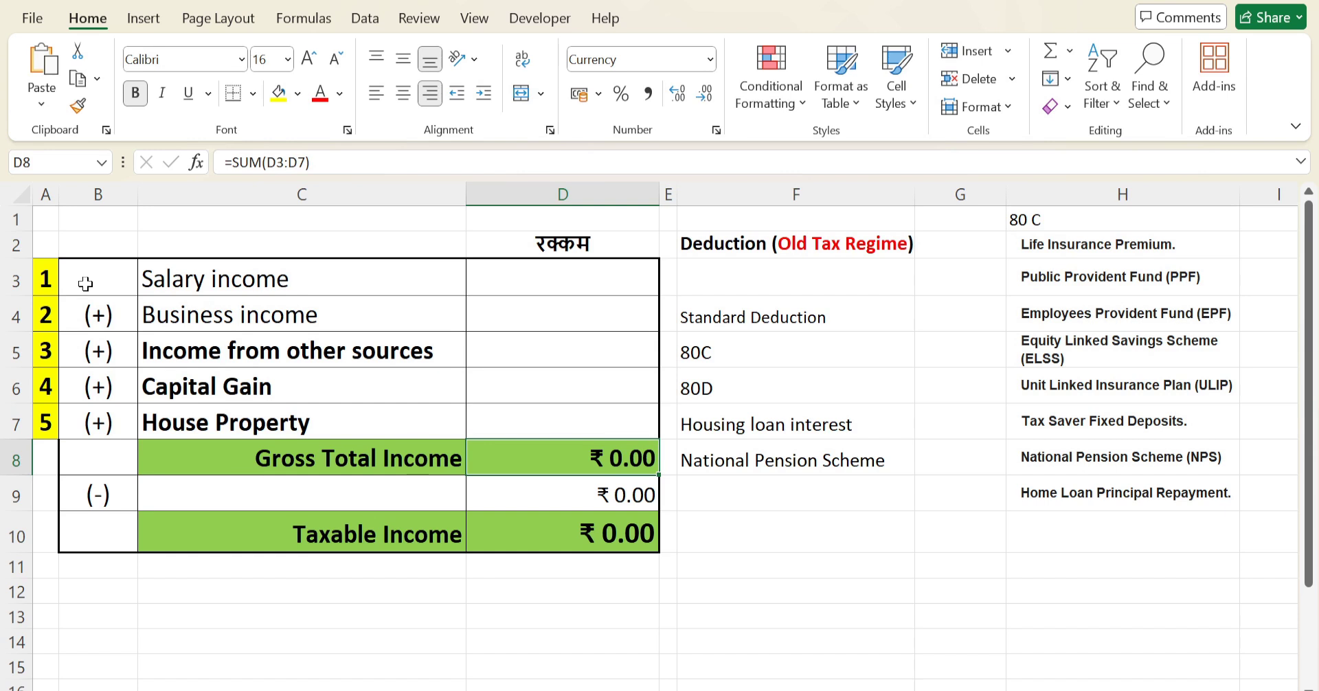
Enter 500000 as the salary income amount in D3.
{"action": "key", "text": "Up"}
{"action": "key", "text": "Up"}
{"action": "key", "text": "Up"}
{"action": "key", "text": "Up"}
{"action": "key", "text": "Up"}
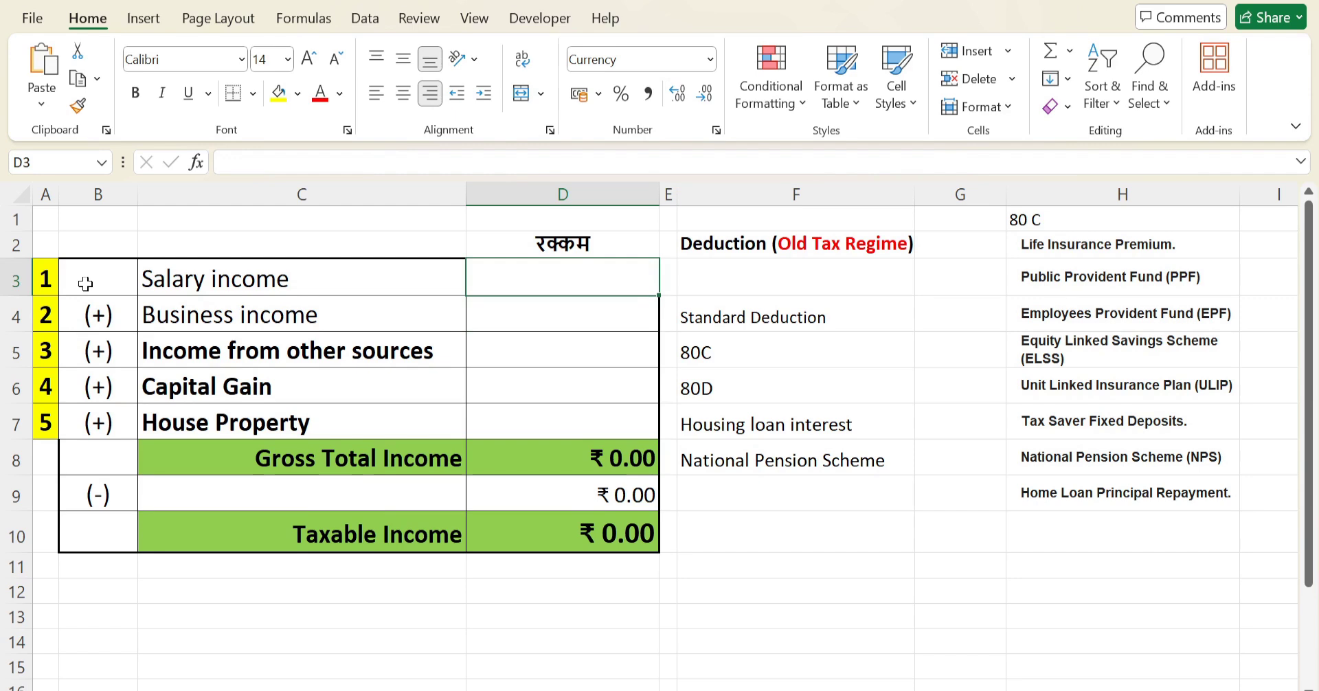
{"action": "type", "text": "500000"}
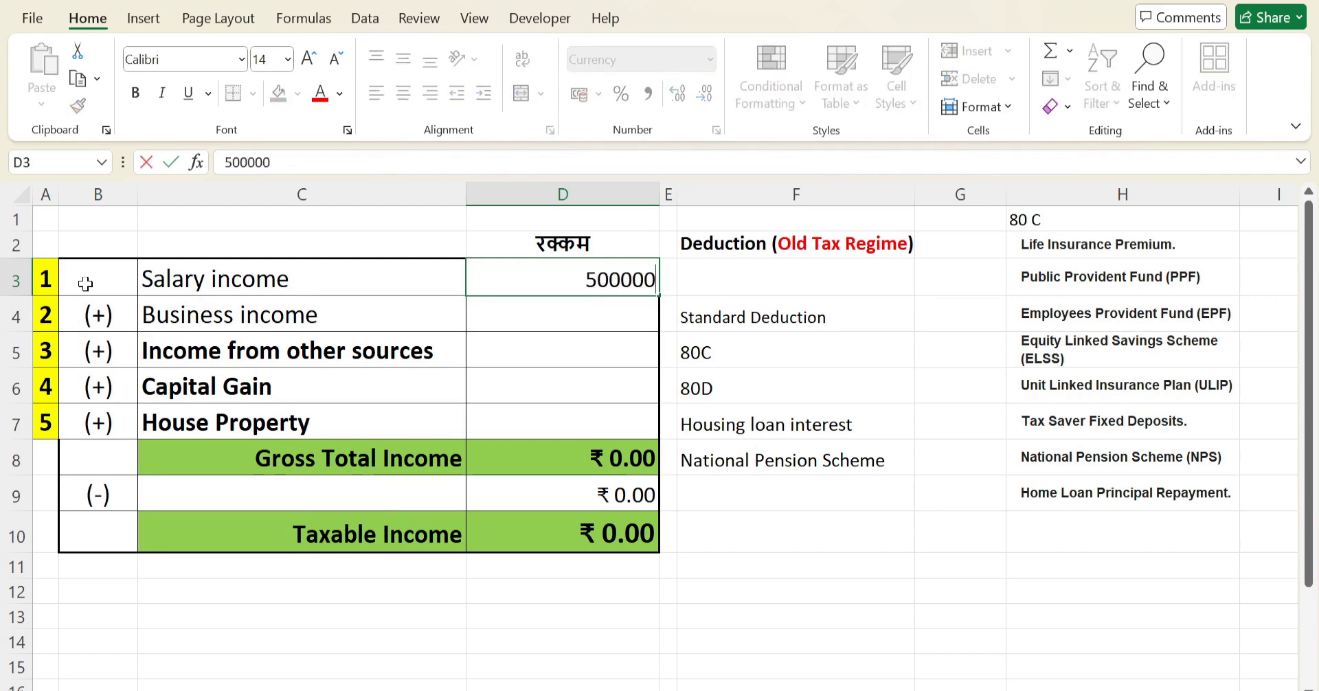
{"action": "key", "text": "Return"}
{"action": "key", "text": "Up"}
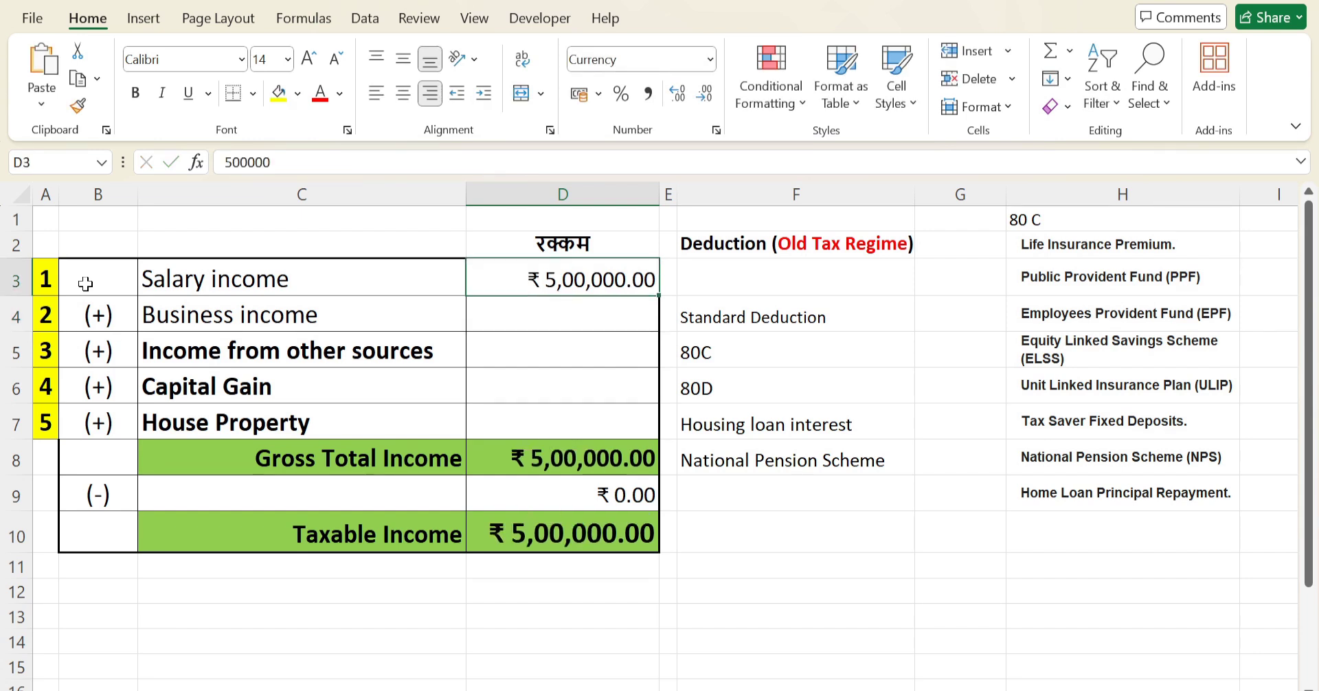
Enter 50000 as the income from other sources amount in D5.
{"action": "key", "text": "Down"}
{"action": "key", "text": "Down"}
{"action": "type", "text": "50000"}
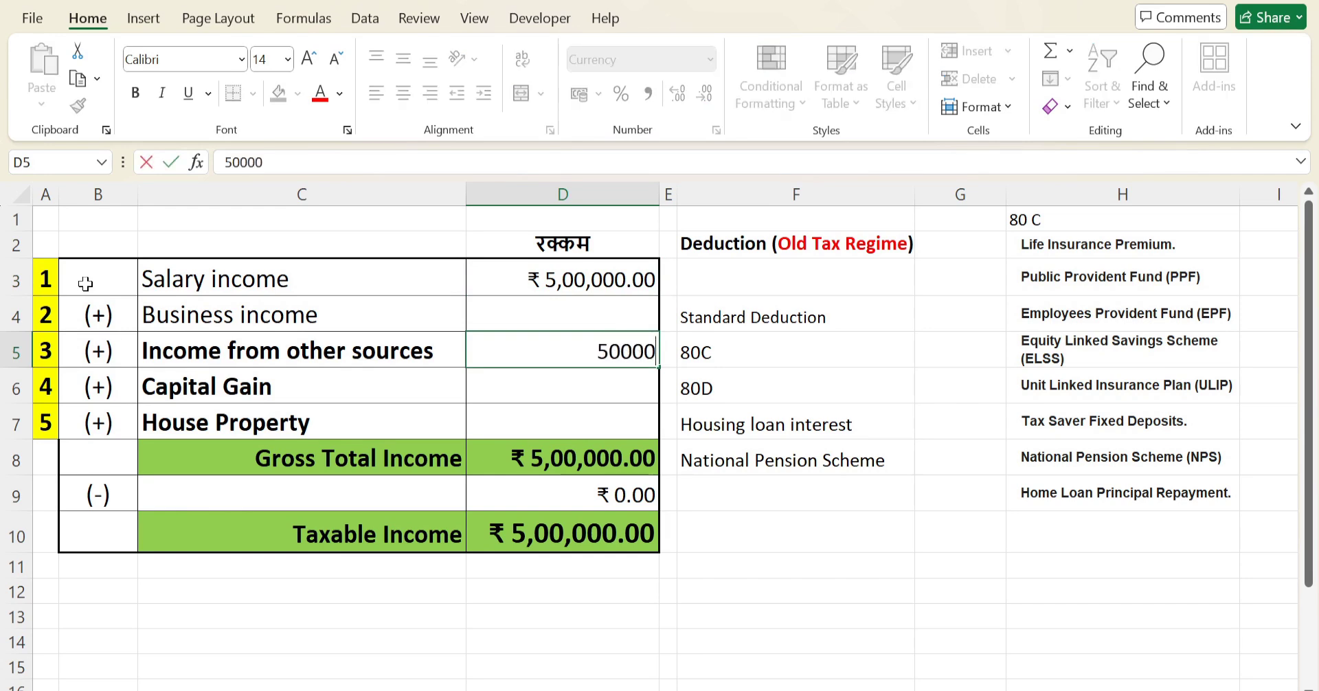
{"action": "key", "text": "Return"}
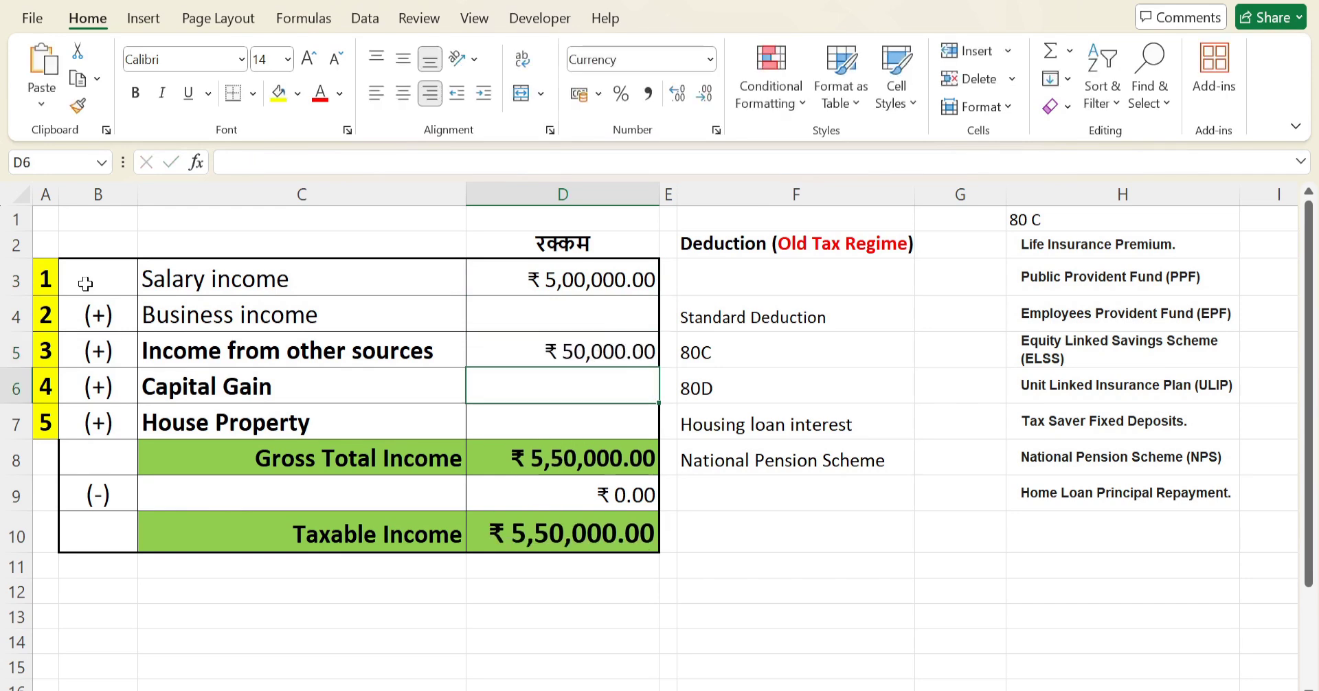
Enter 120000 as the house property income amount in D7.
{"action": "key", "text": "Down"}
{"action": "key", "text": "Down"}
{"action": "key", "text": "Up"}
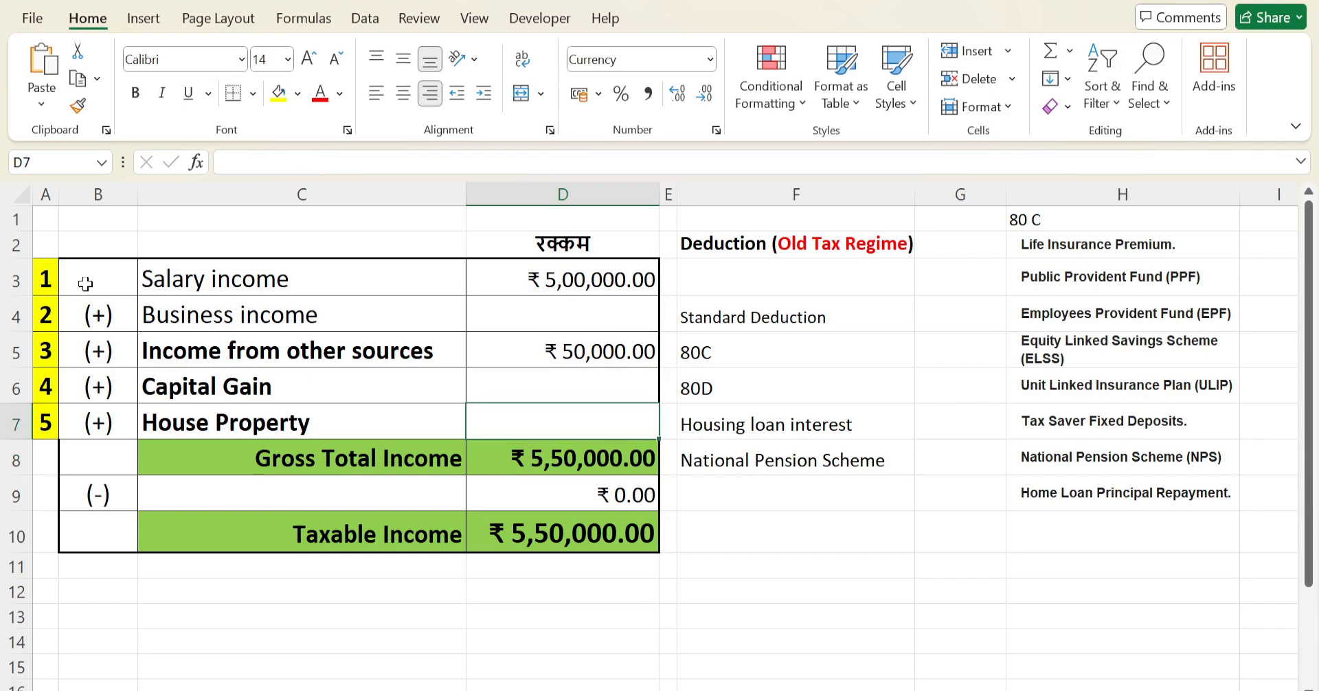
{"action": "type", "text": "120000"}
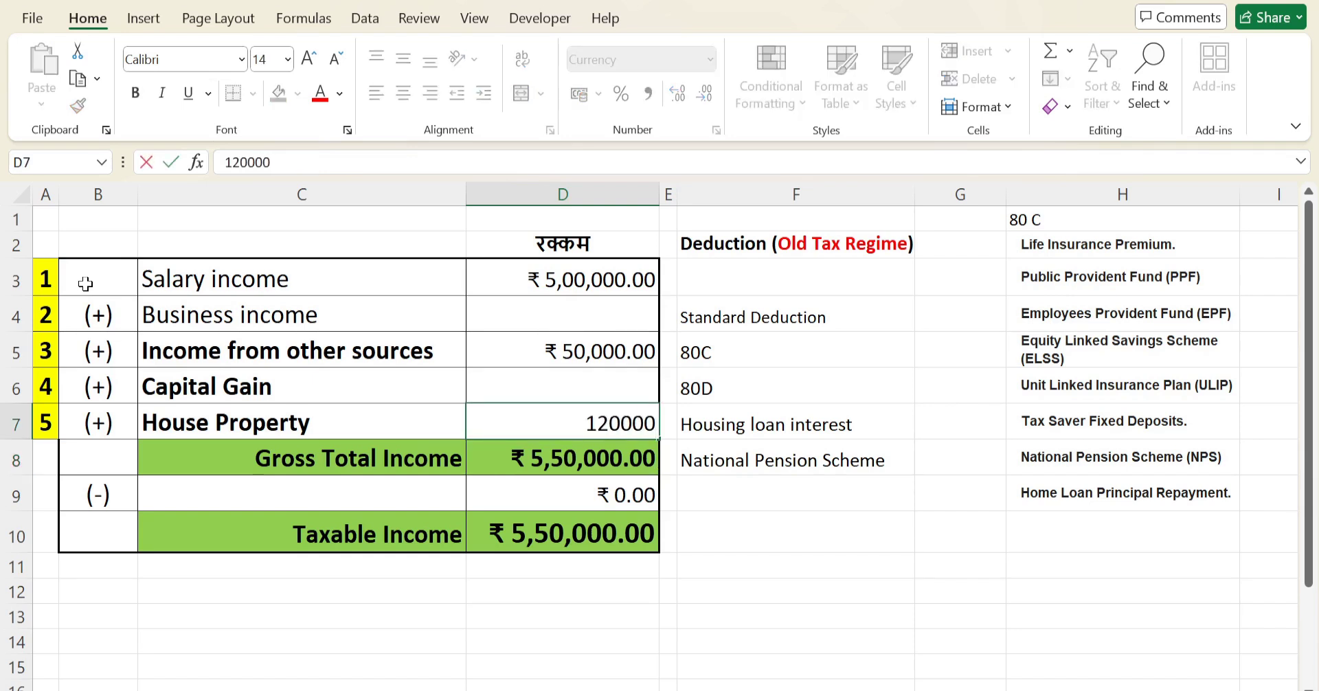
{"action": "key", "text": "Return"}
Enter 20000 as the capital gain amount in D6.
{"action": "key", "text": "Up"}
{"action": "key", "text": "Up"}
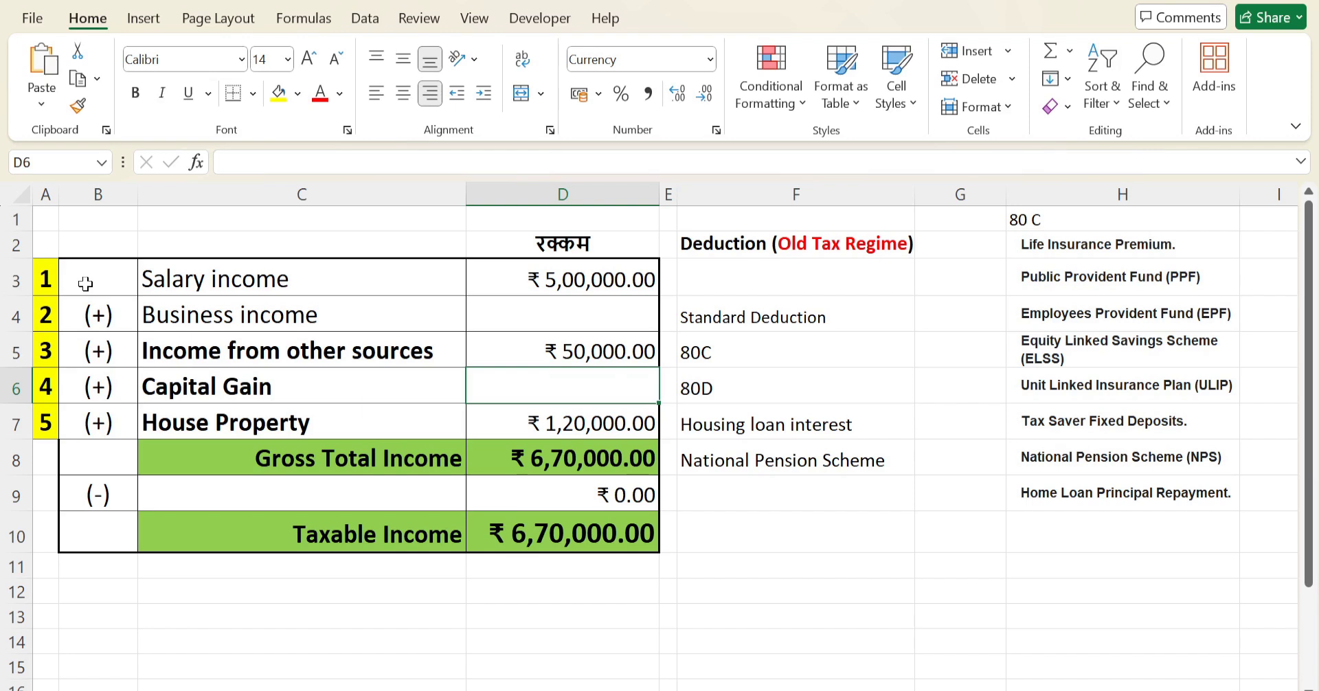
{"action": "type", "text": "20000"}
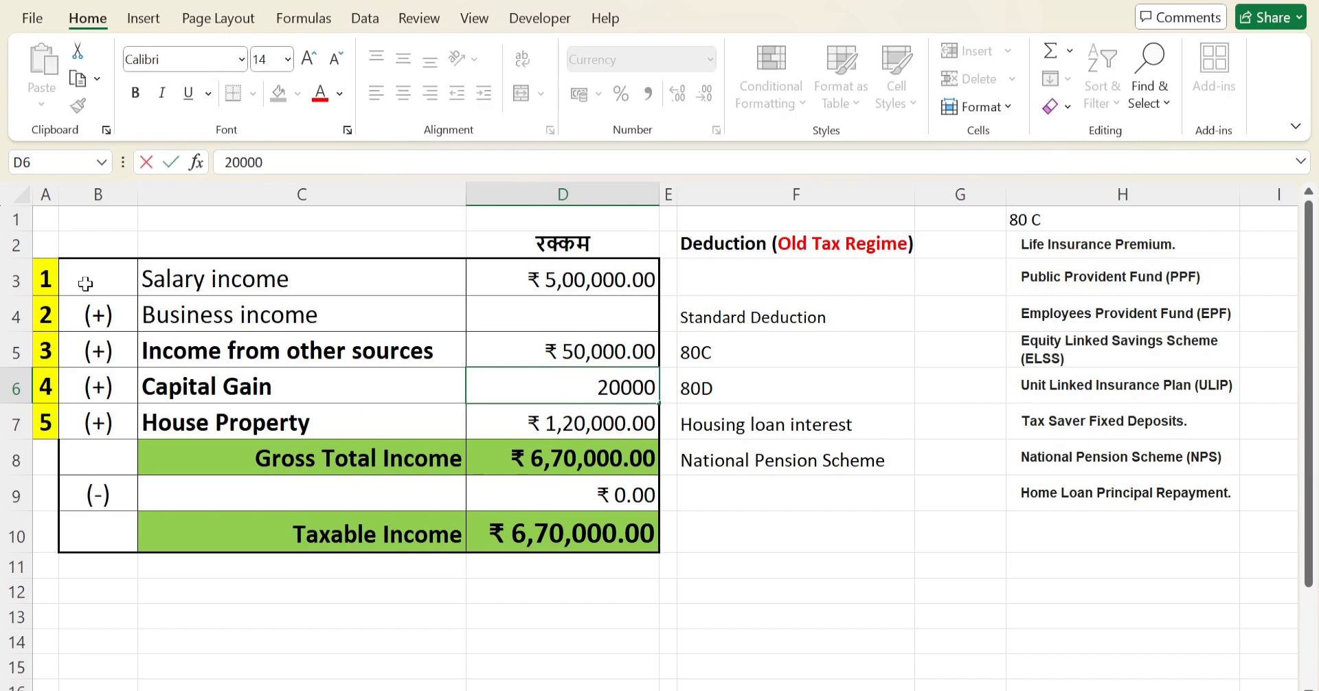
{"action": "key", "text": "Return"}
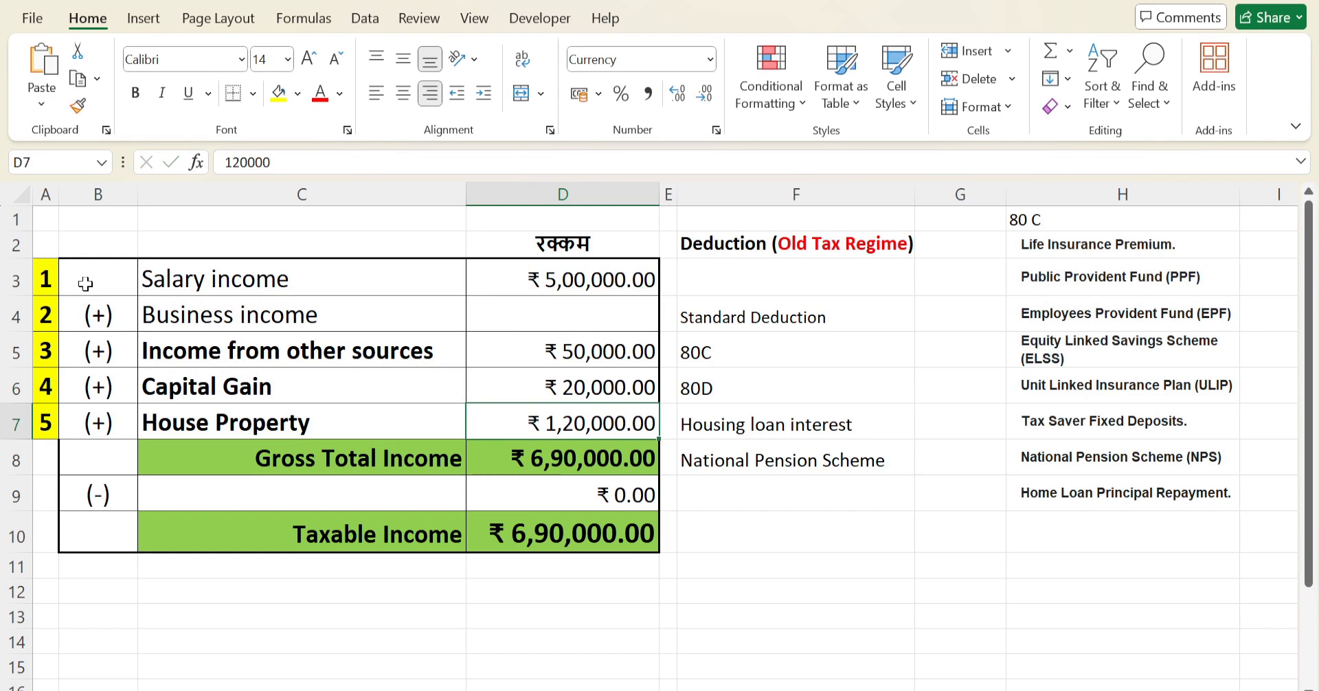
Make the amounts in D5 to D7 bold and fill their cells with yellow.
{"action": "key", "text": "Up"}
{"action": "key", "text": "Up"}
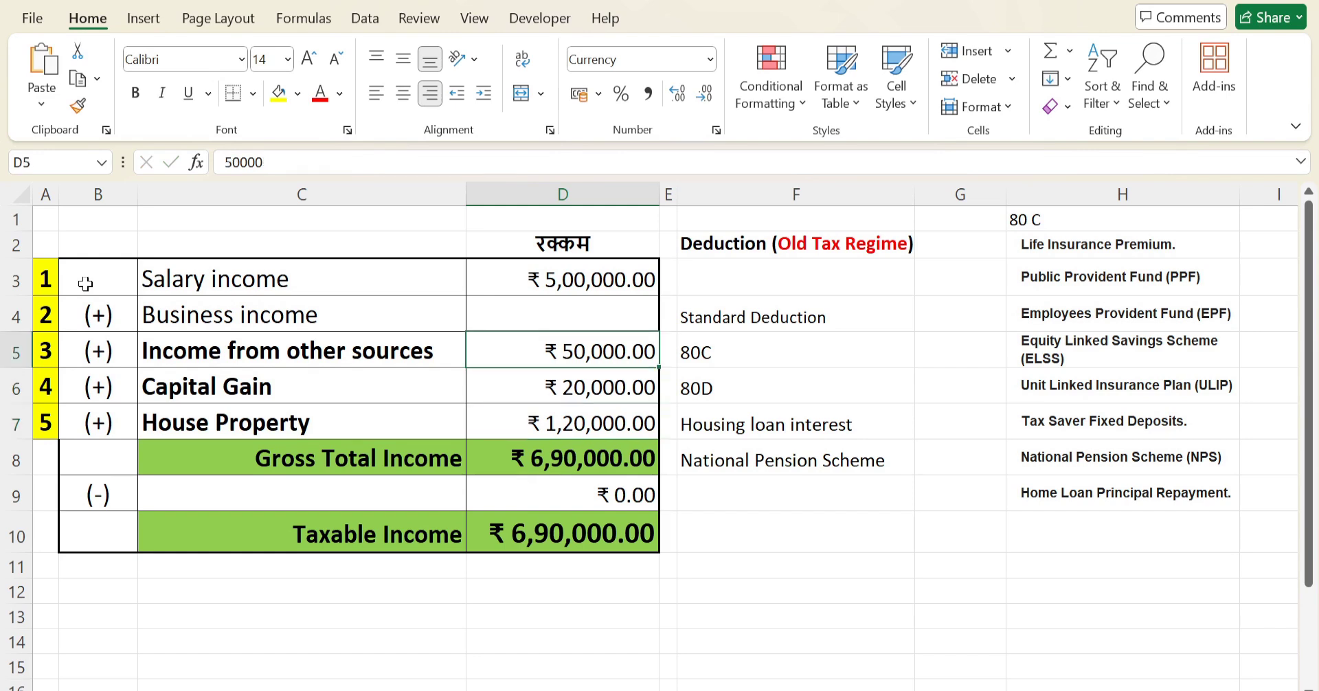
{"action": "key", "text": "shift+Down"}
{"action": "key", "text": "shift+Down"}
{"action": "key", "text": "ctrl+b"}
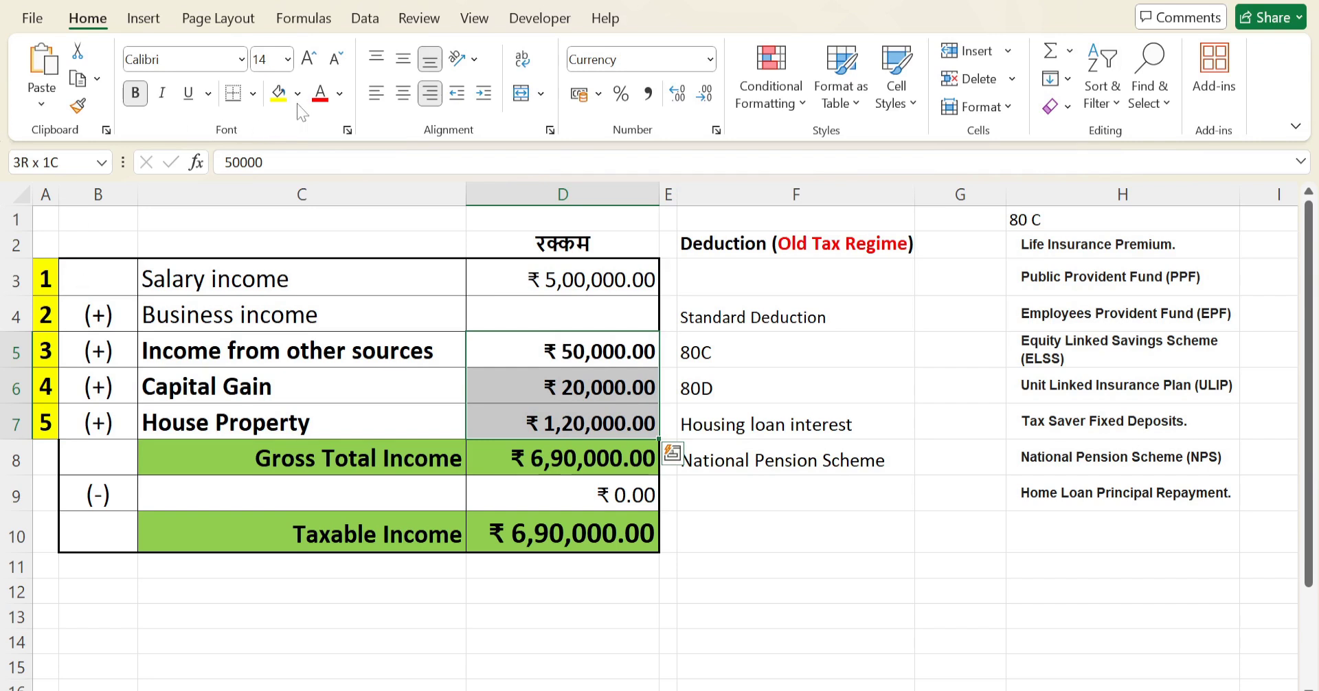
{"action": "left_click", "coordinate": [278, 93]}
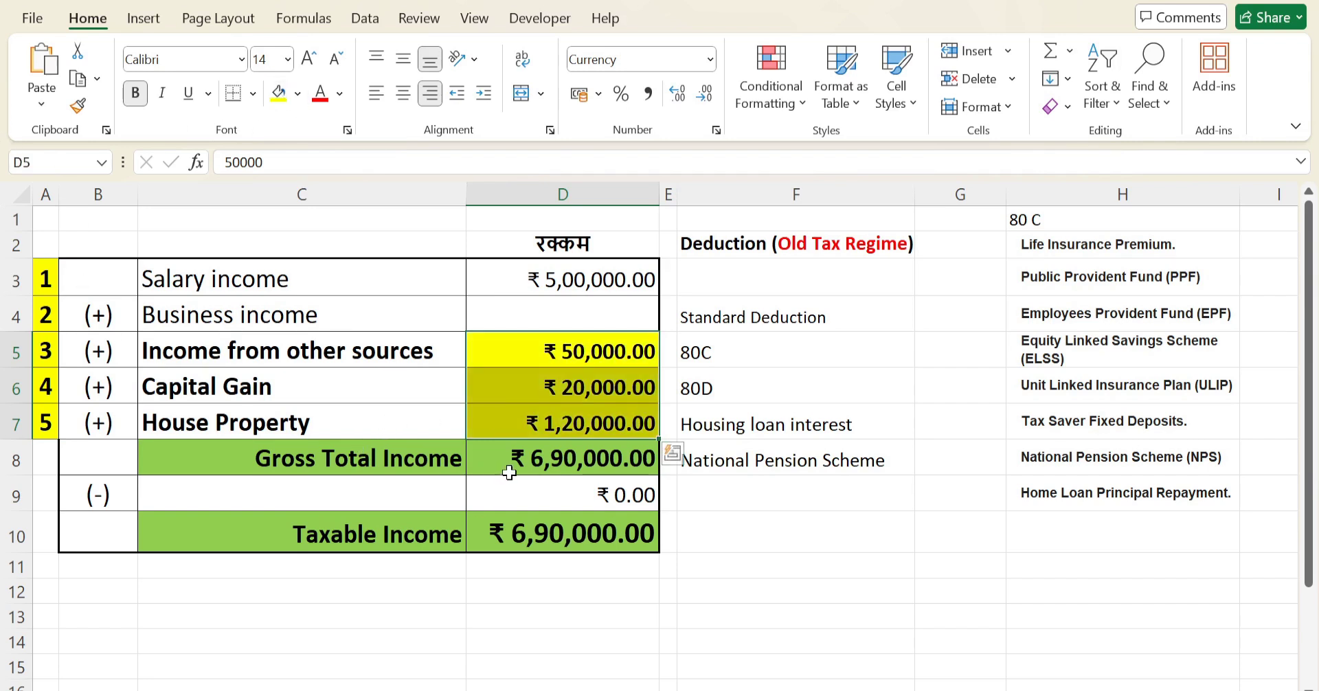
Examine the gross total income formula in D8 and the highlighted income amounts it adds up.
{"action": "left_click", "coordinate": [507, 465]}
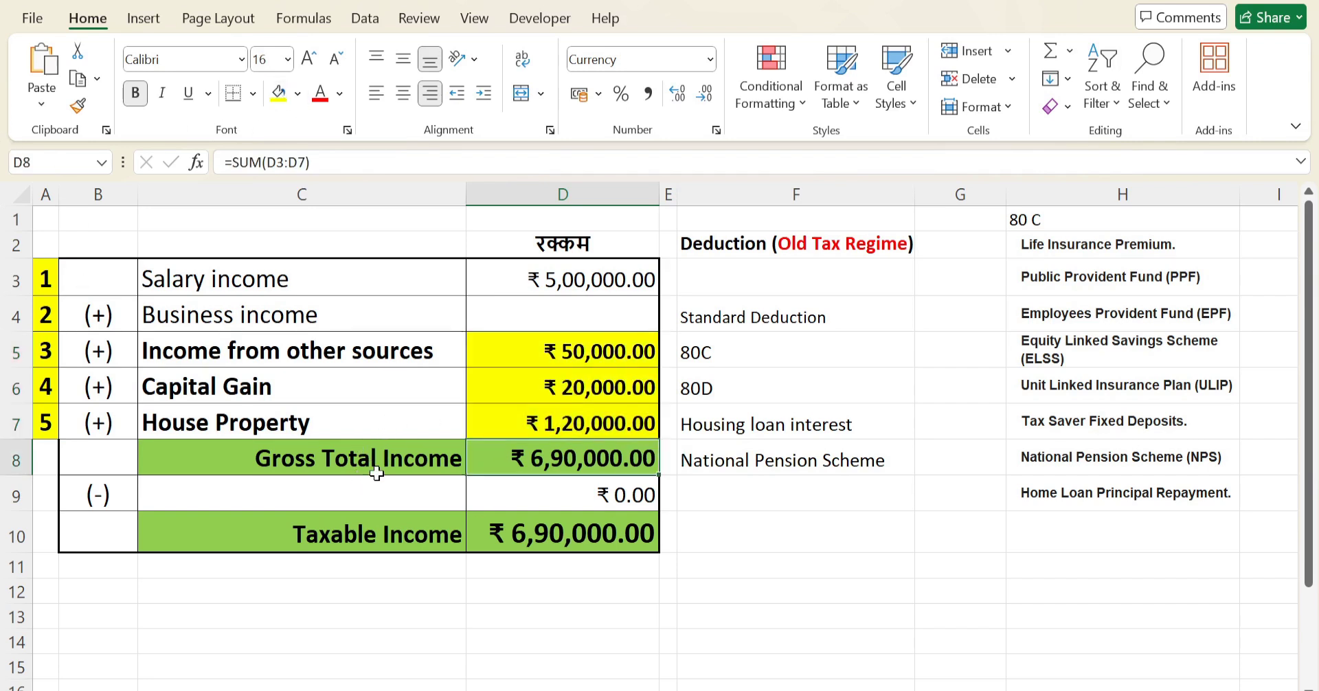
{"action": "key", "text": "Down"}
{"action": "key", "text": "Up"}
{"action": "key", "text": "Up"}
{"action": "key", "text": "Up"}
{"action": "key", "text": "Up"}
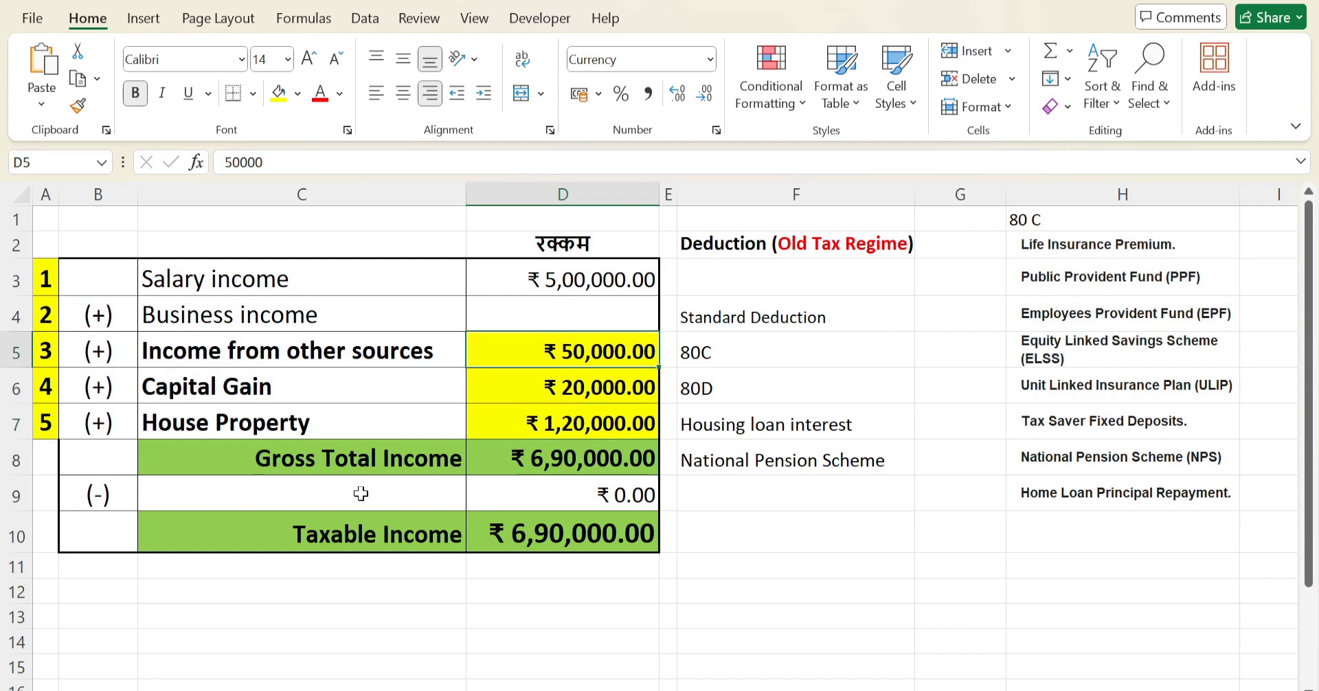
{"action": "key", "text": "Left"}
{"action": "key", "text": "Right"}
{"action": "left_click", "coordinate": [519, 466]}
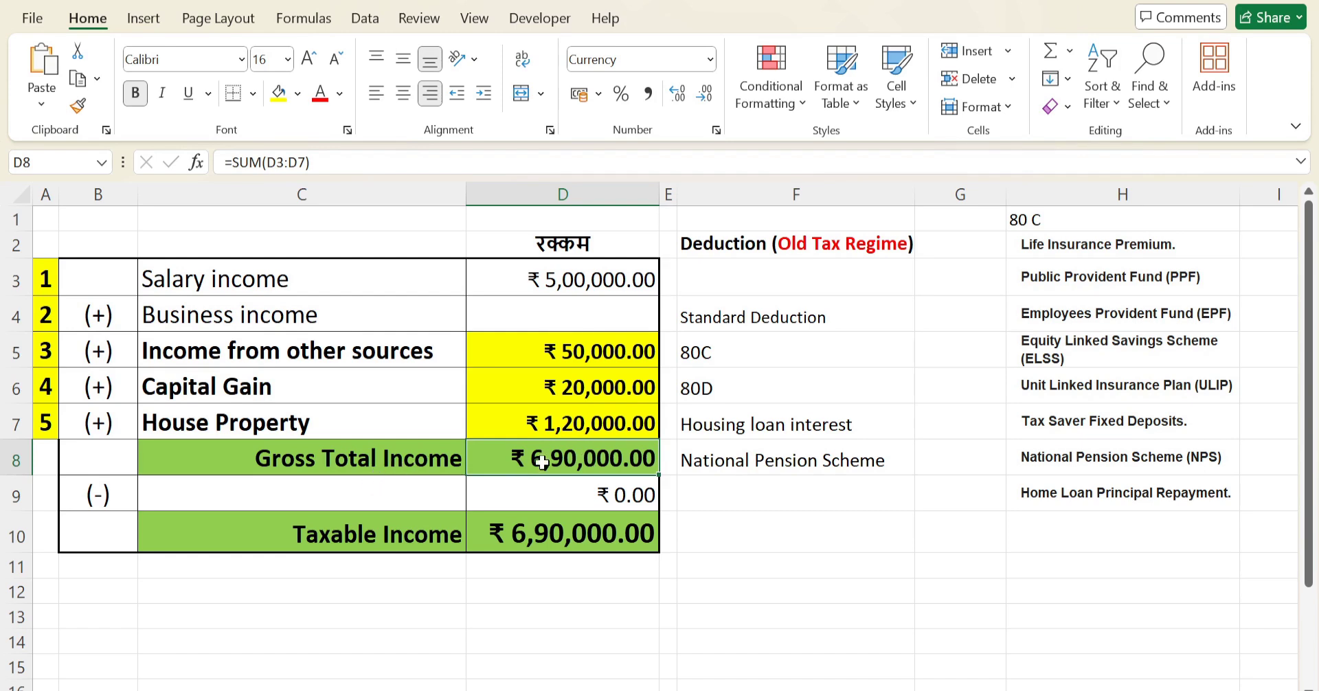
Enter the label "Deductions" in C9, between gross total income and taxable income.
{"action": "key", "text": "Down"}
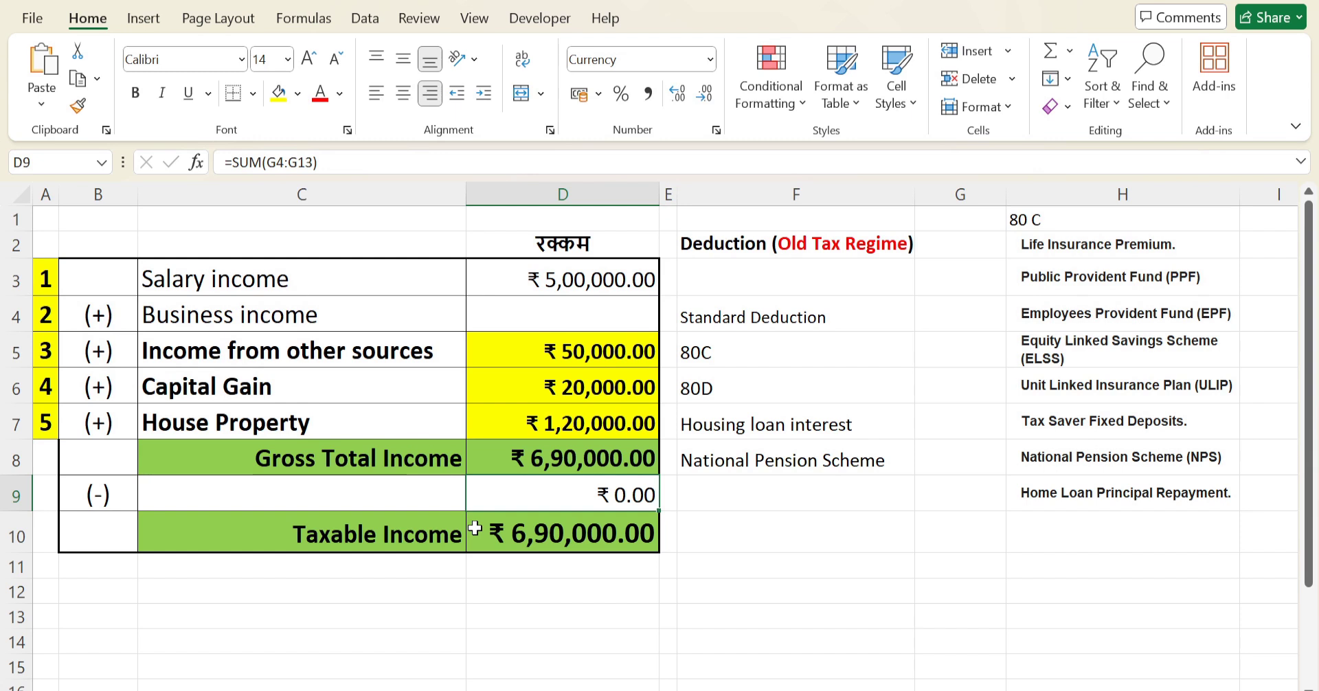
{"action": "key", "text": "Left"}
{"action": "type", "text": "D"}
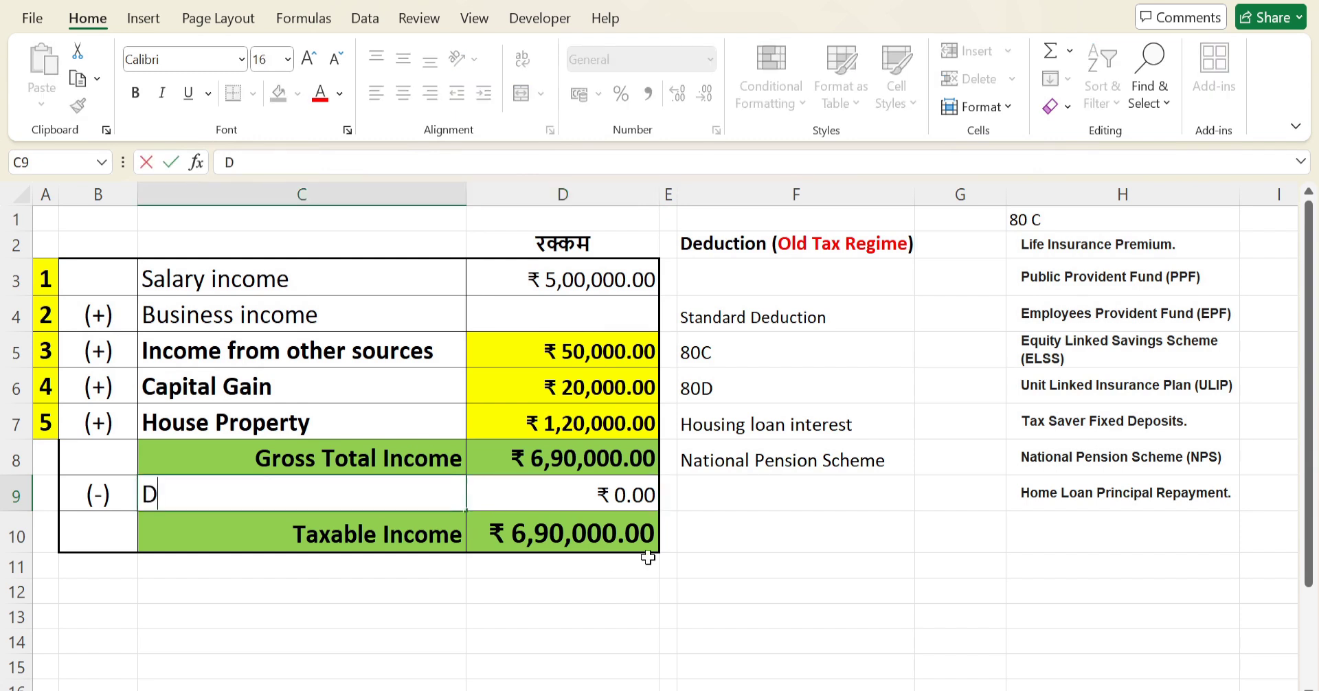
{"action": "type", "text": "eductions"}
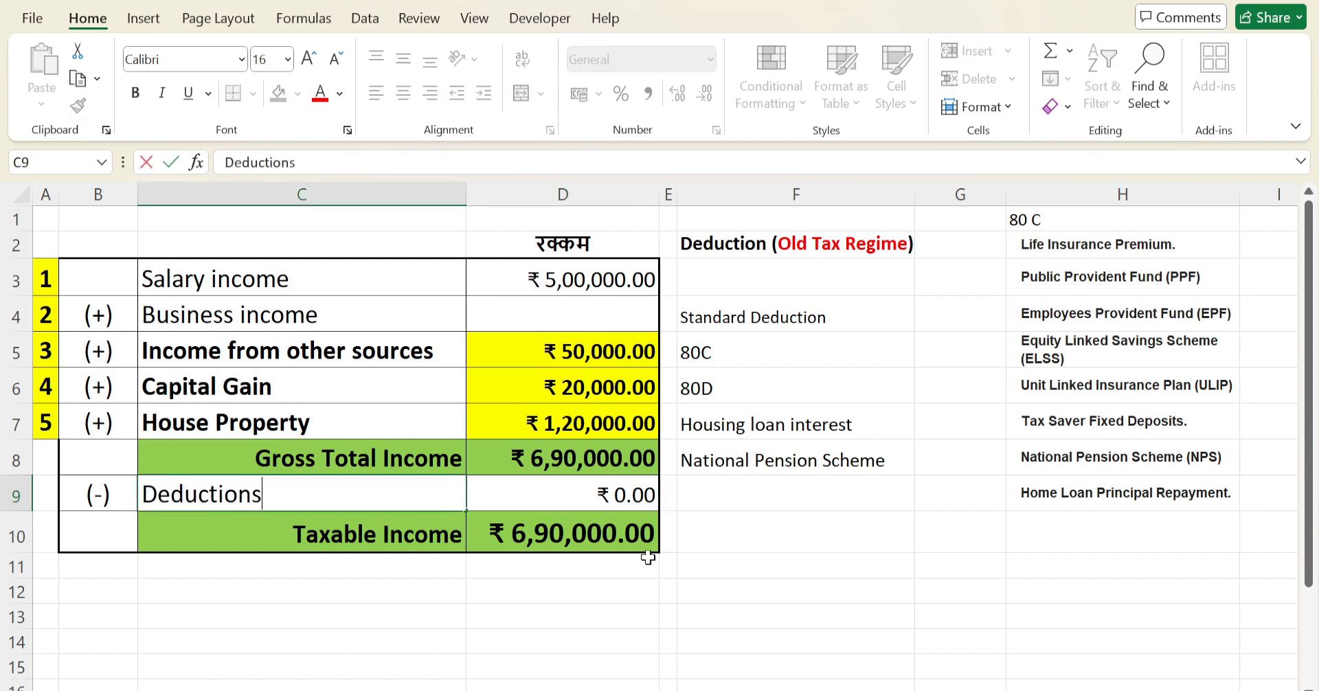
{"action": "key", "text": "Return"}
Review the deductions formula in D9 along with the taxable income and gross total income cells around it.
{"action": "key", "text": "Up"}
{"action": "key", "text": "Right"}
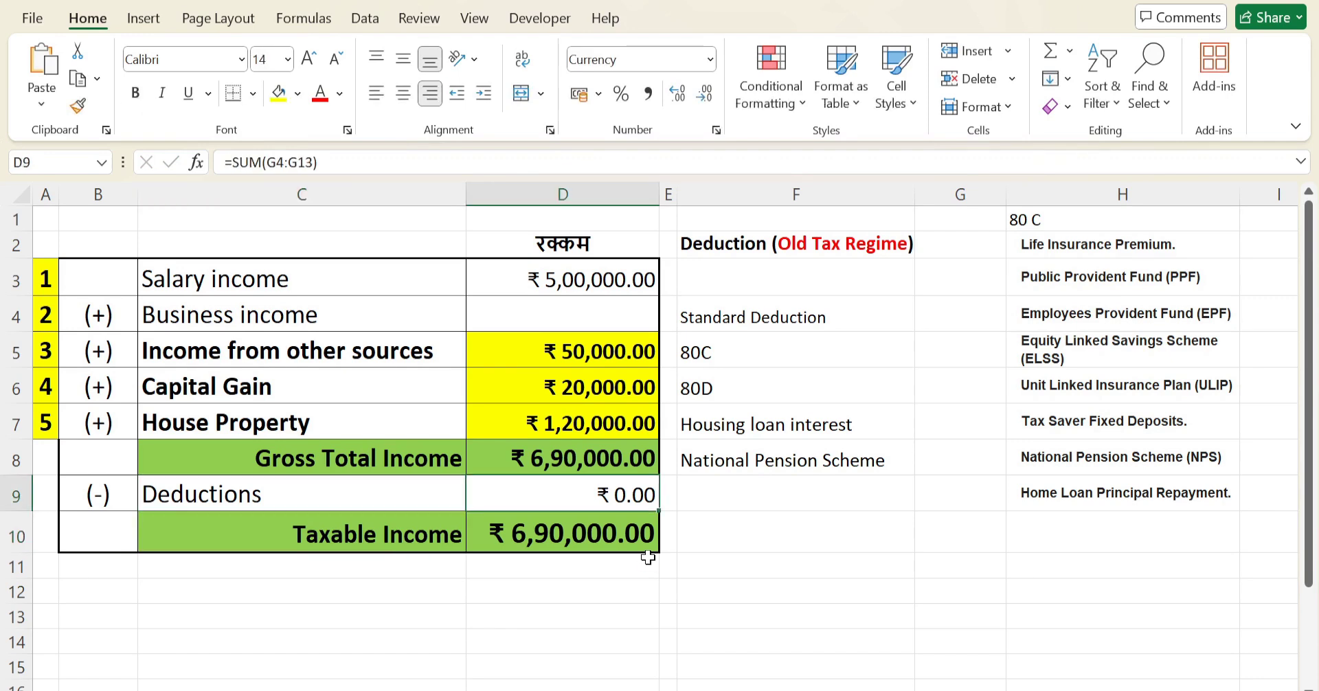
{"action": "key", "text": "Down"}
{"action": "key", "text": "Up"}
{"action": "key", "text": "Up"}
{"action": "key", "text": "Up"}
{"action": "key", "text": "Up"}
{"action": "key", "text": "Up"}
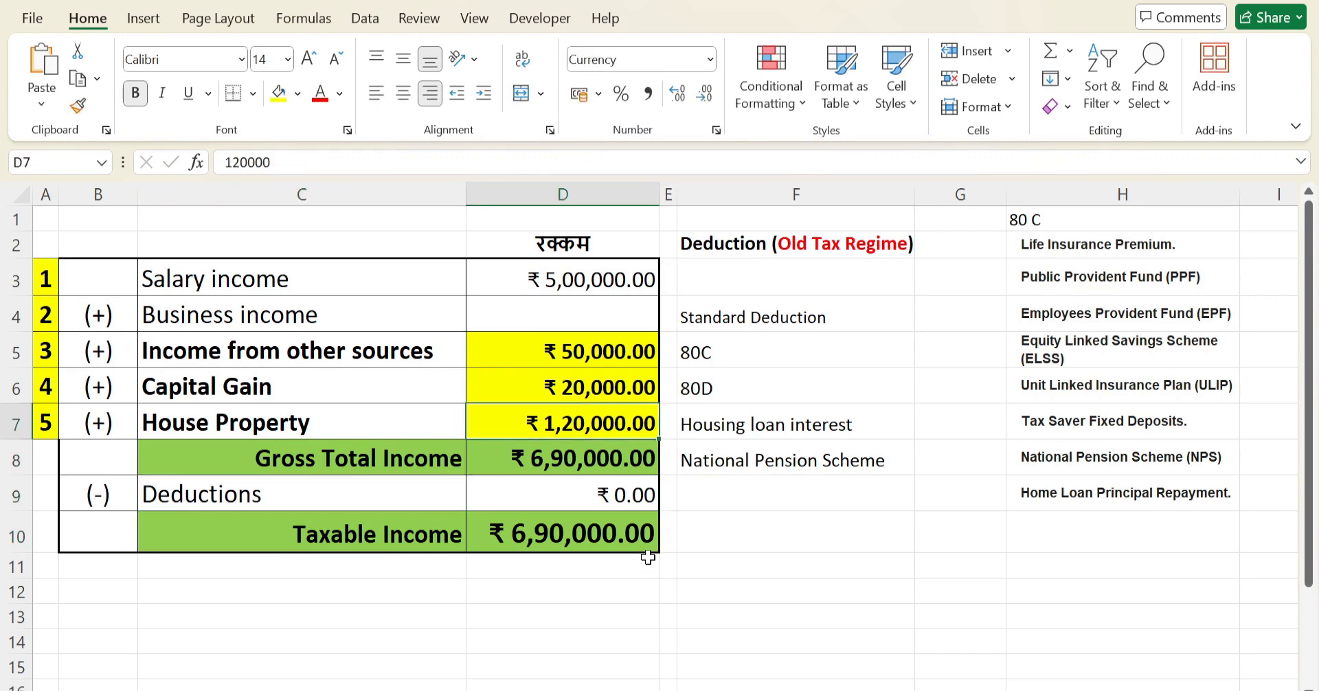
Fill the "Deduction (Old Tax Regime)" heading cell F2 with yellow.
{"action": "key", "text": "Right"}
{"action": "key", "text": "Right"}
{"action": "key", "text": "Up"}
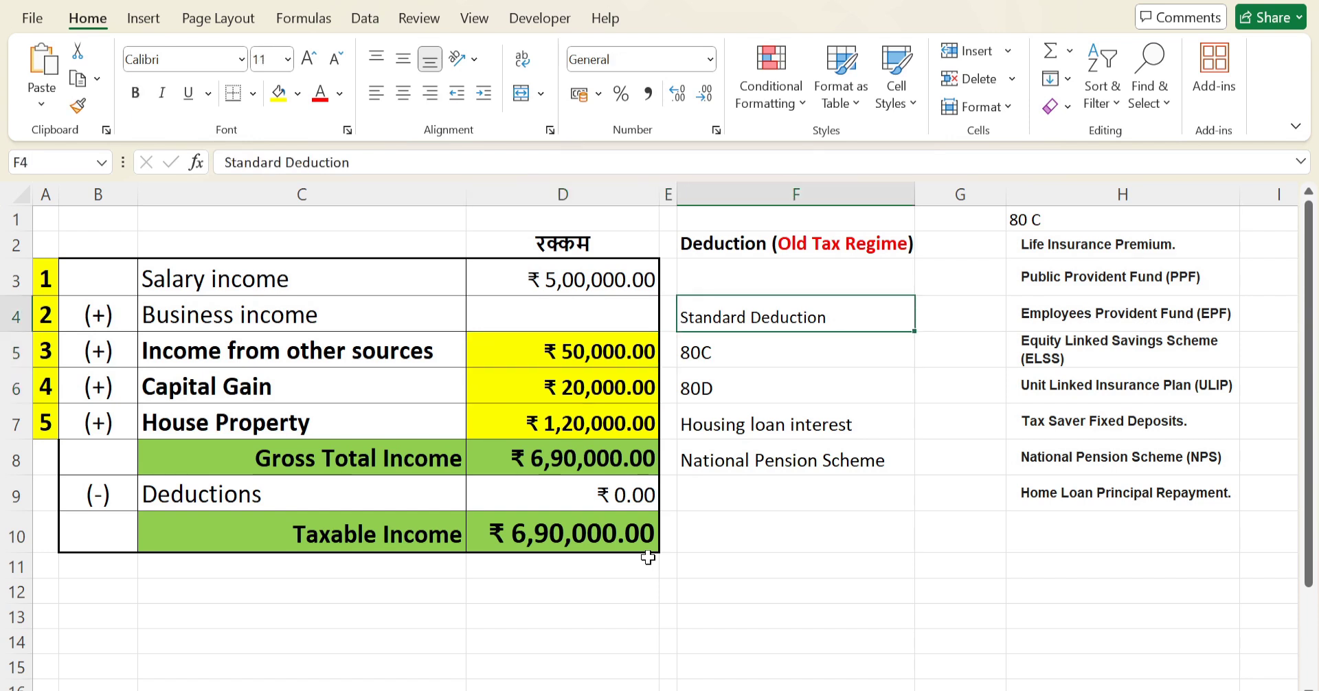
{"action": "key", "text": "Right"}
{"action": "key", "text": "Up"}
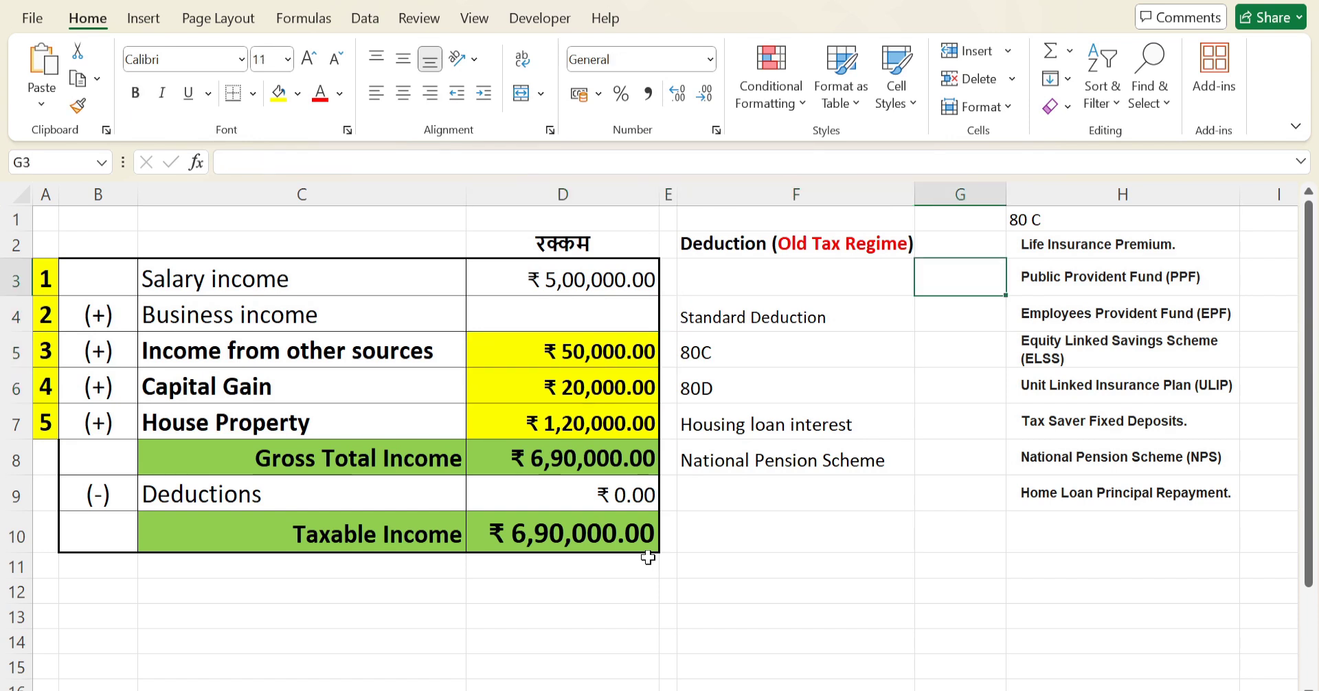
{"action": "key", "text": "Up"}
{"action": "key", "text": "Left"}
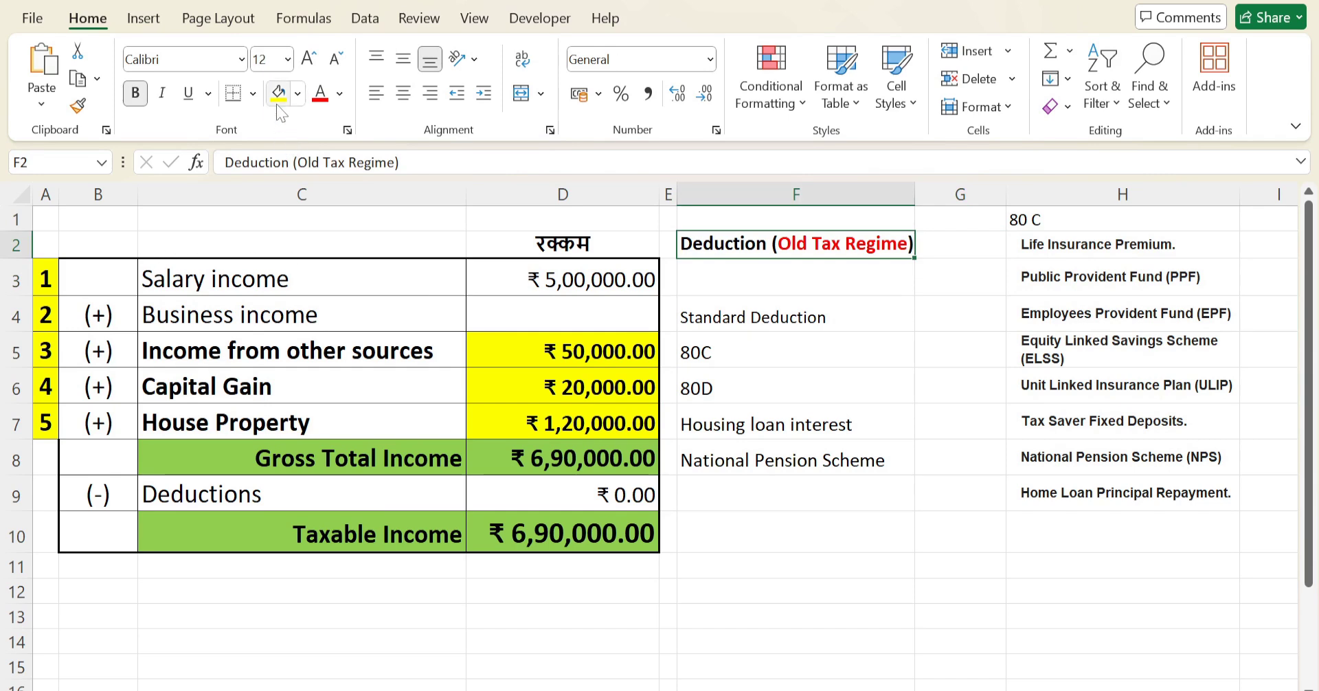
{"action": "left_click", "coordinate": [278, 94]}
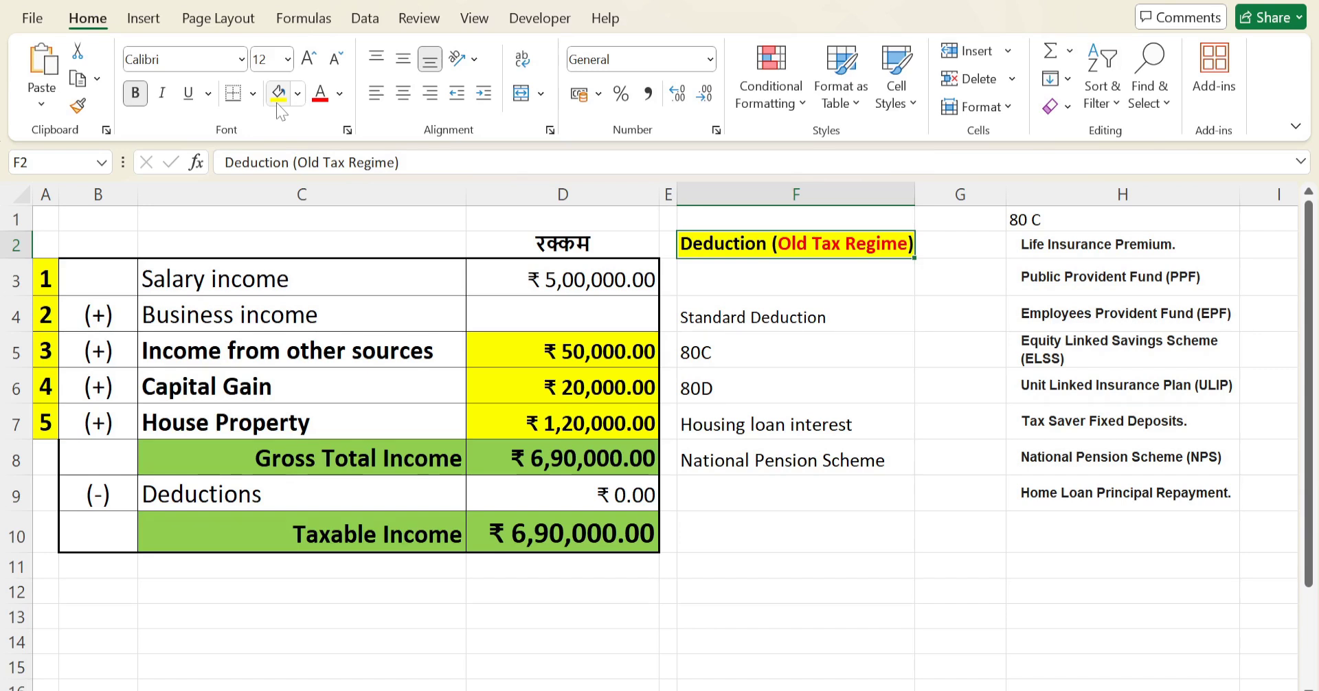
Enter 50000 as the standard deduction amount in G4.
{"action": "key", "text": "Down"}
{"action": "key", "text": "Down"}
{"action": "key", "text": "Right"}
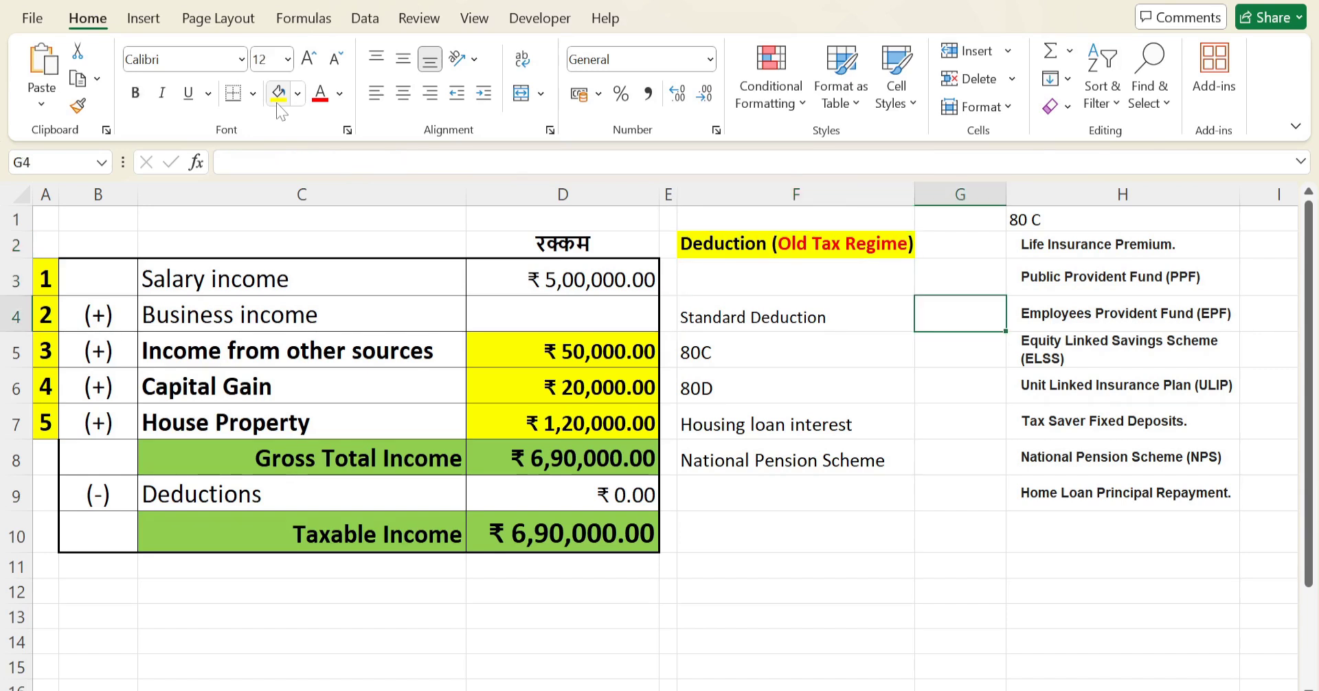
{"action": "key", "text": "Up"}
{"action": "key", "text": "Up"}
{"action": "key", "text": "Down"}
{"action": "type", "text": "50000"}
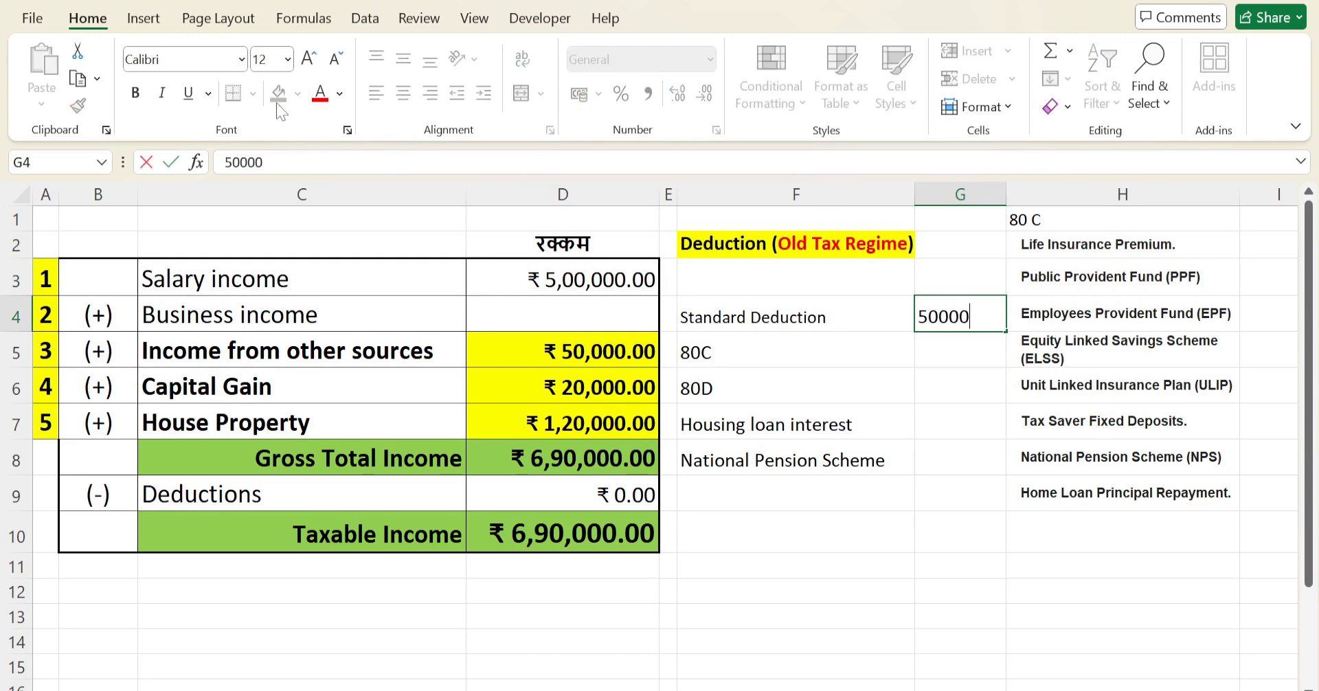
{"action": "key", "text": "Return"}
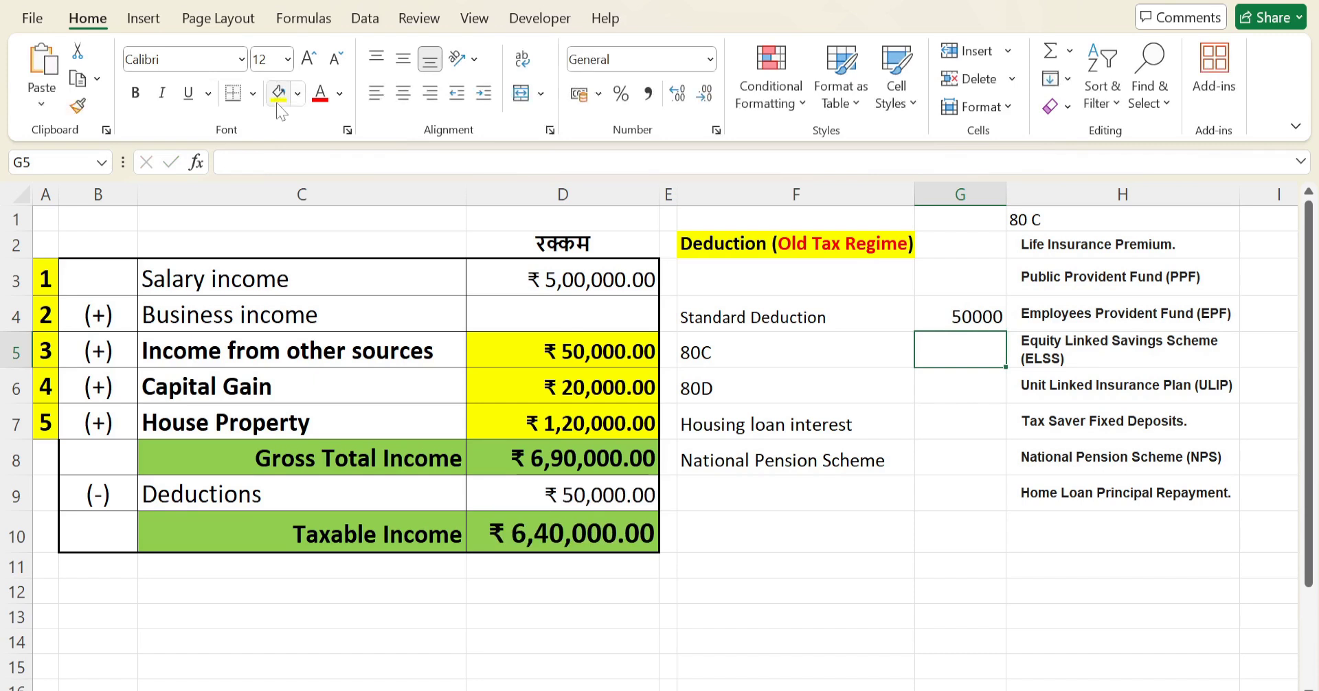
Enter 150000 as the 80C deduction amount in G5.
{"action": "key", "text": "Up"}
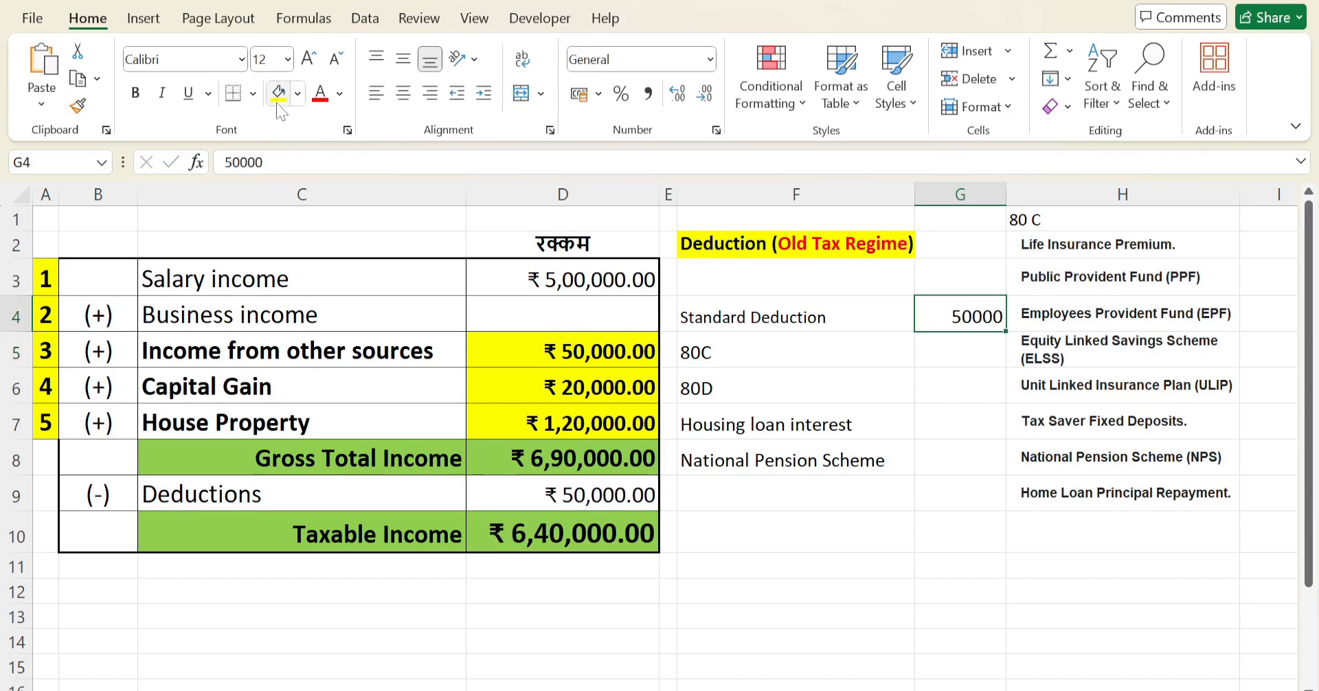
{"action": "key", "text": "Down"}
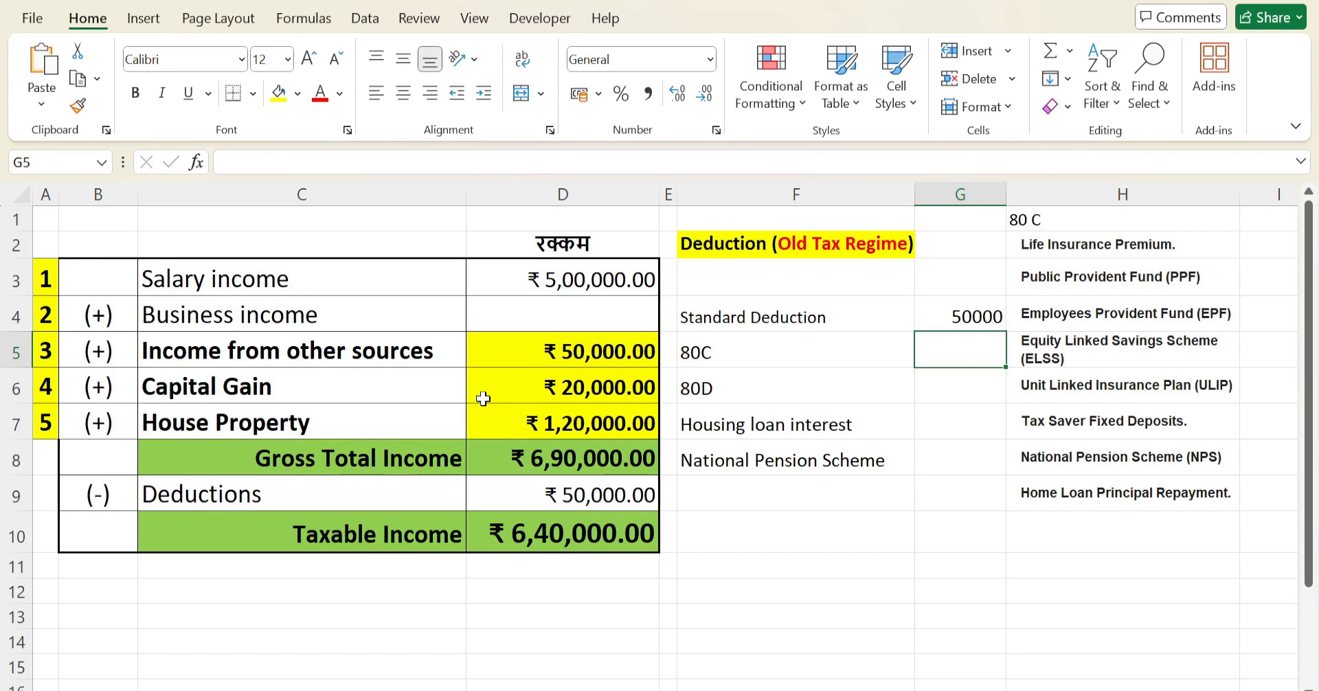
{"action": "type", "text": "150000"}
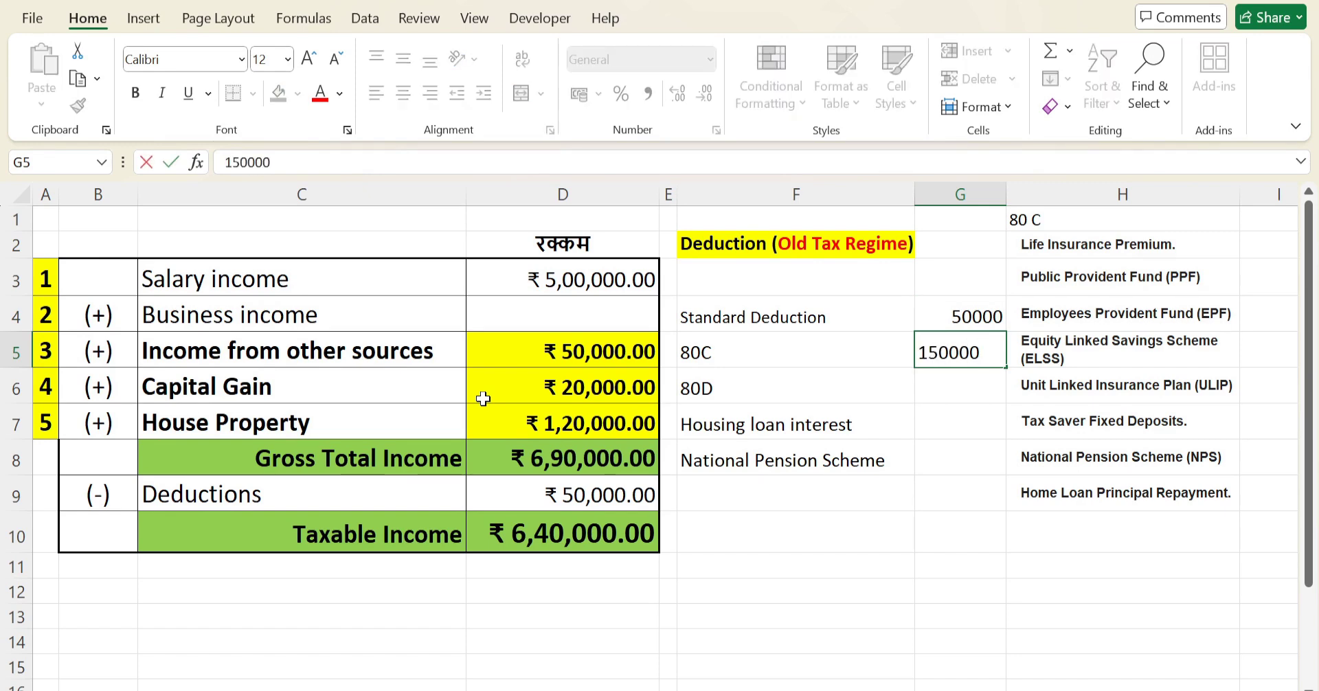
{"action": "key", "text": "Return"}
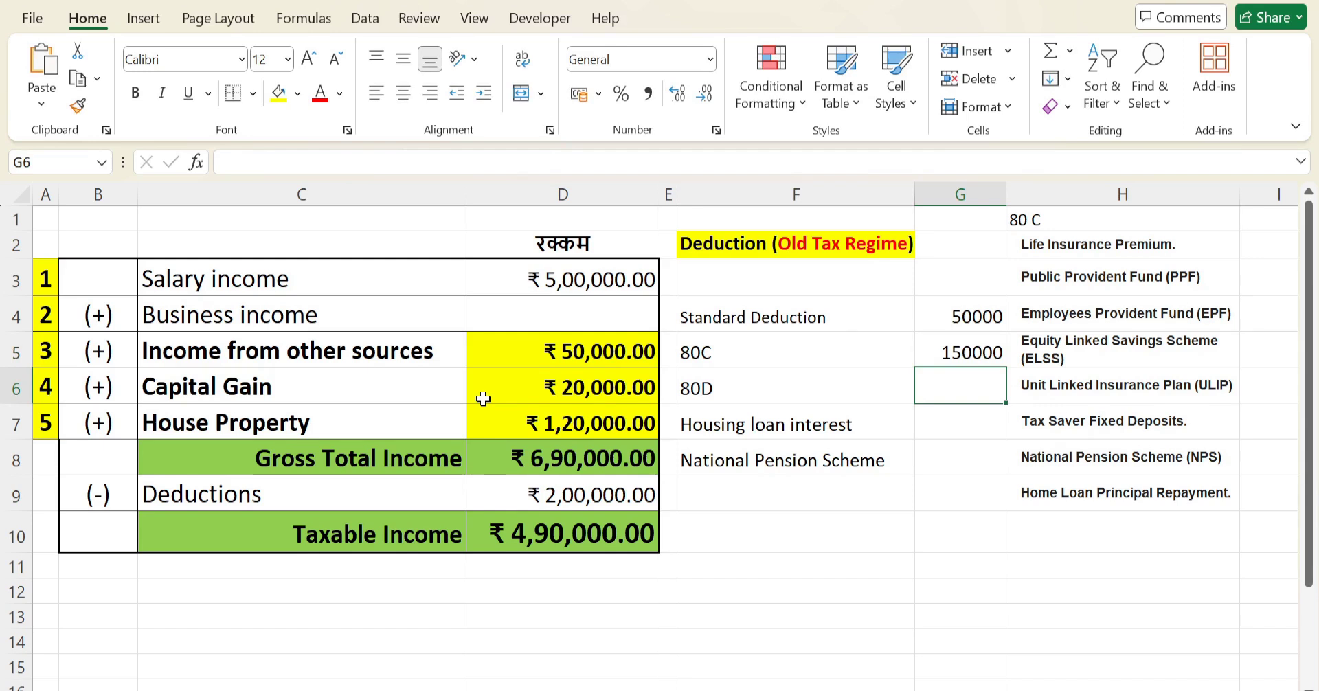
Extend the 80D label in F6 to read "80D (Health Insurance)".
{"action": "key", "text": "Left"}
{"action": "key", "text": "F2"}
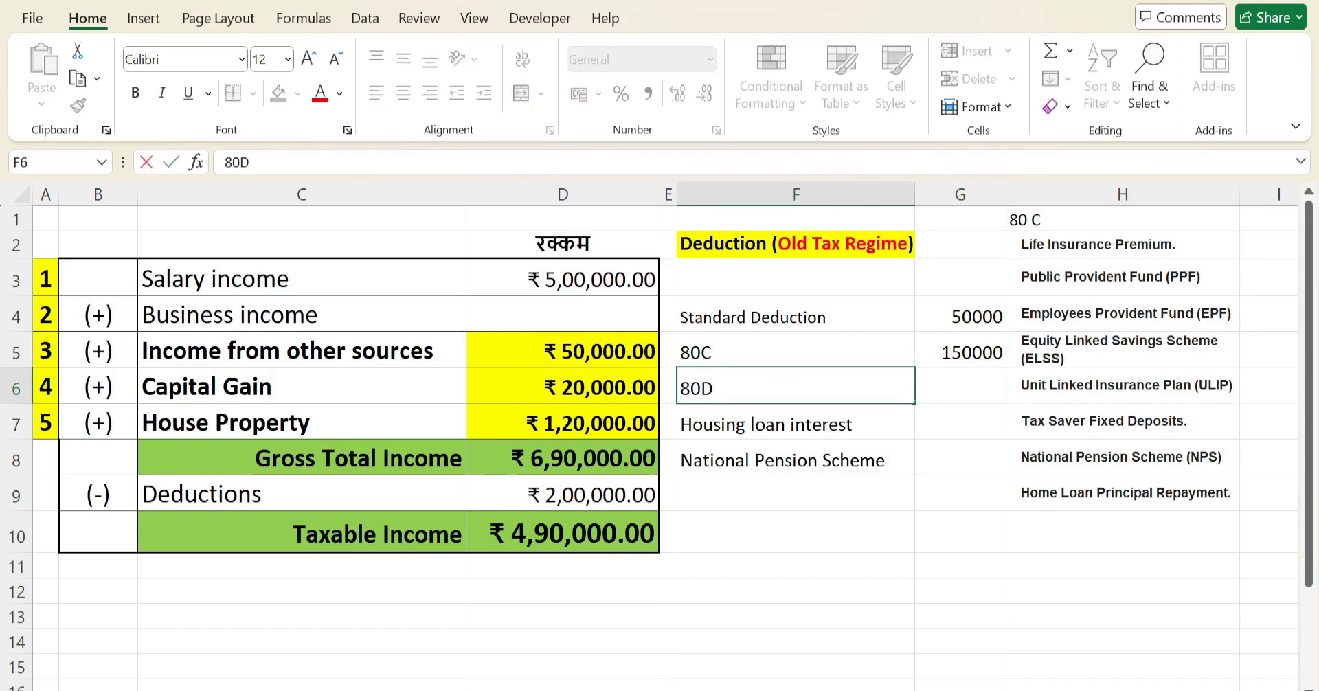
{"action": "type", "text": "(Health"}
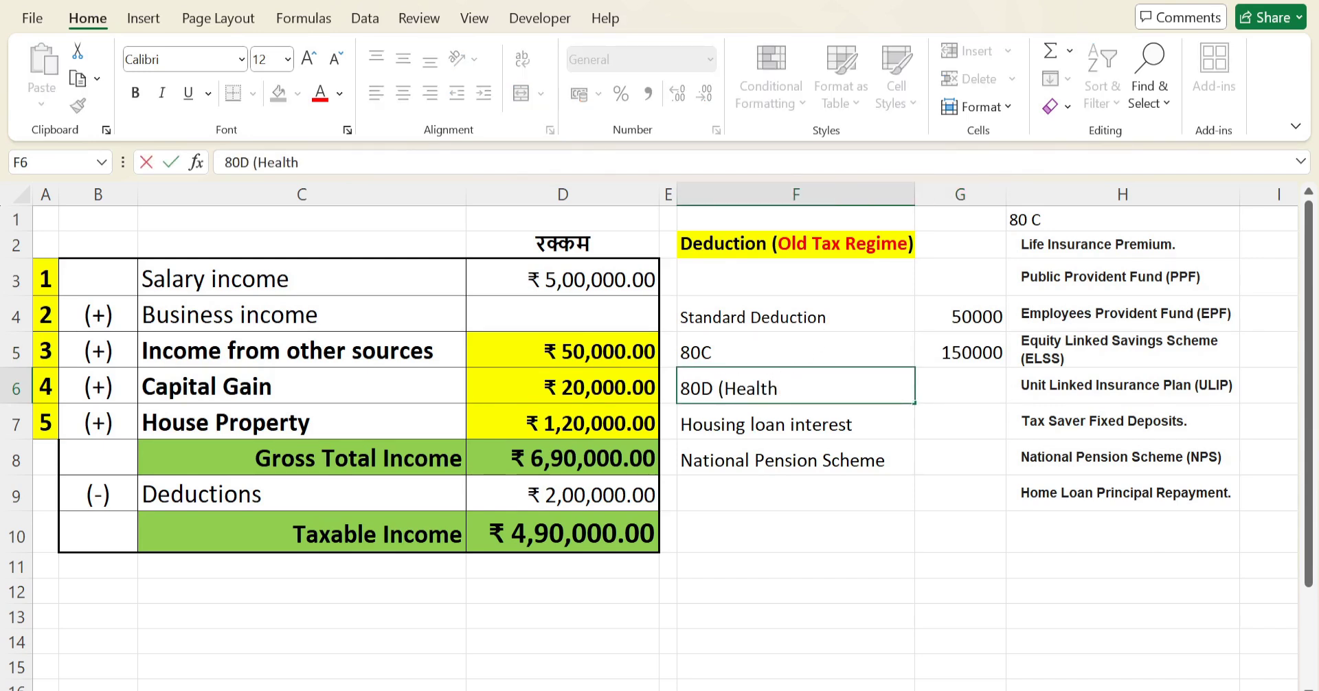
{"action": "type", "text": " INsu"}
{"action": "key", "text": "BackSpace"}
{"action": "type", "text": "surance"}
{"action": "key", "text": "BackSpace"}
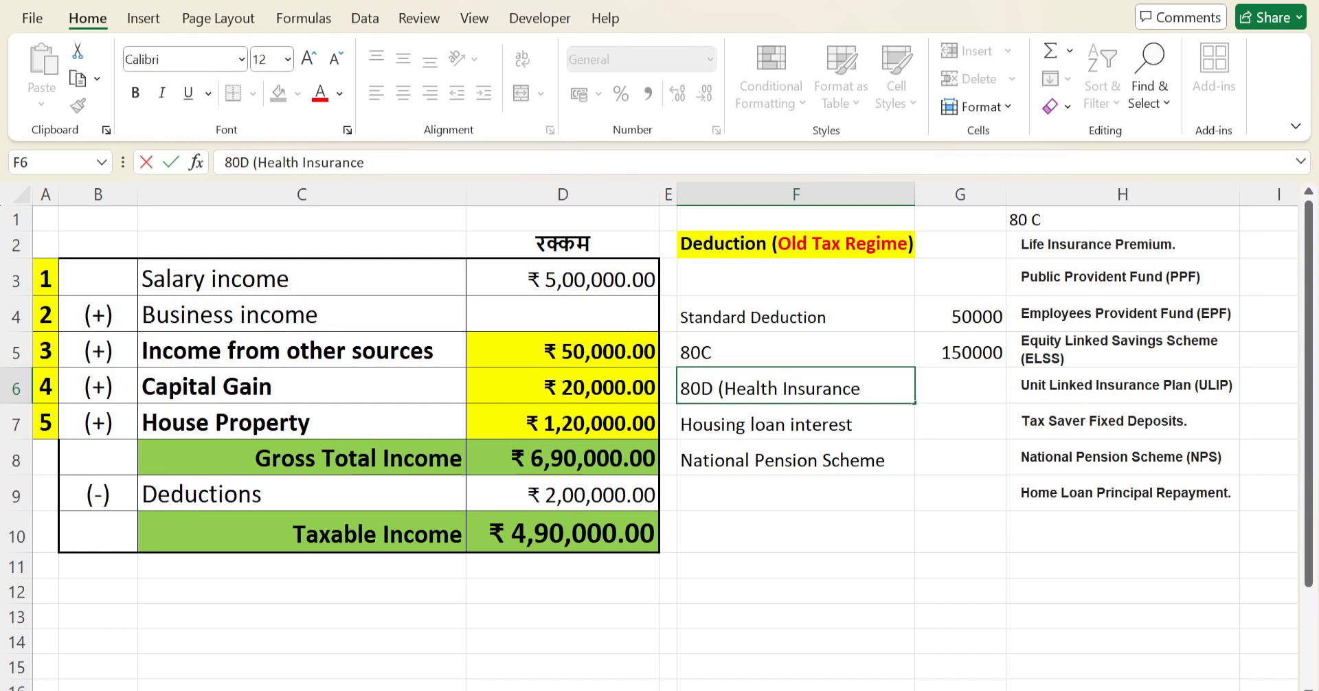
{"action": "type", "text": ")"}
{"action": "key", "text": "Return"}
Enter 25000 as the housing loan interest deduction in G7, leaving the 80D amount in G6 blank.
{"action": "key", "text": "Right"}
{"action": "key", "text": "Up"}
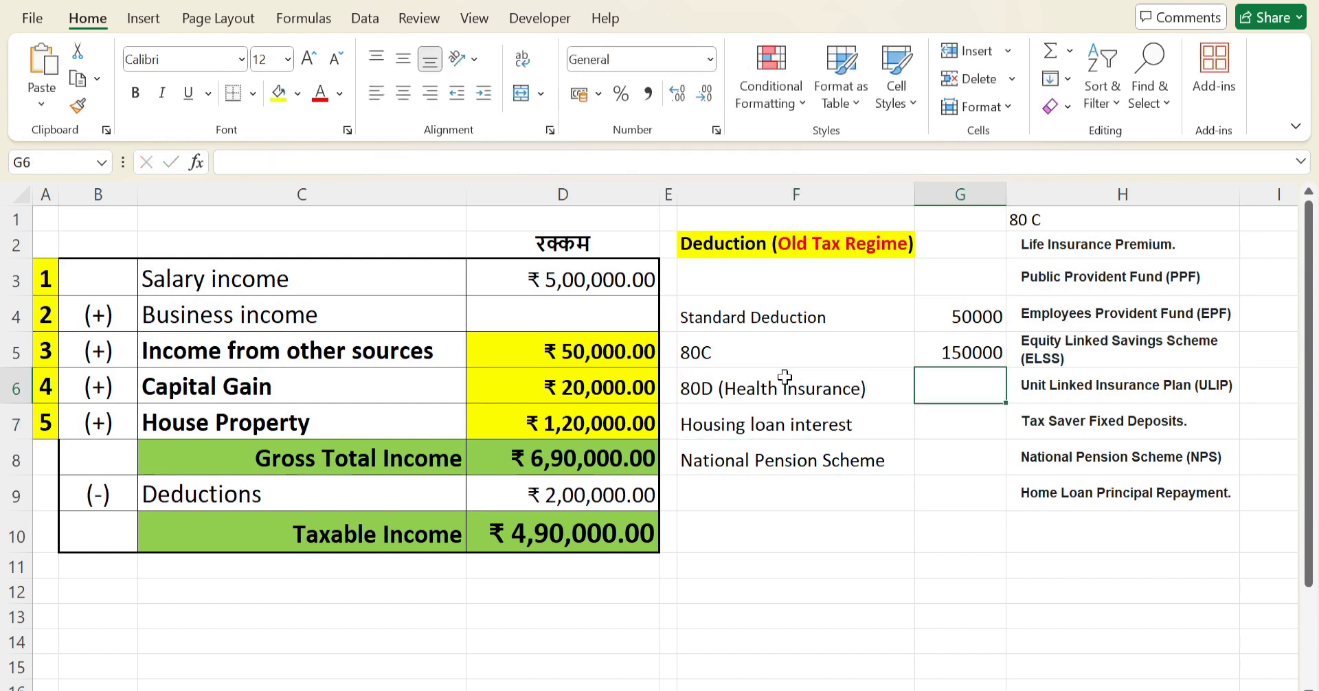
{"action": "key", "text": "Down"}
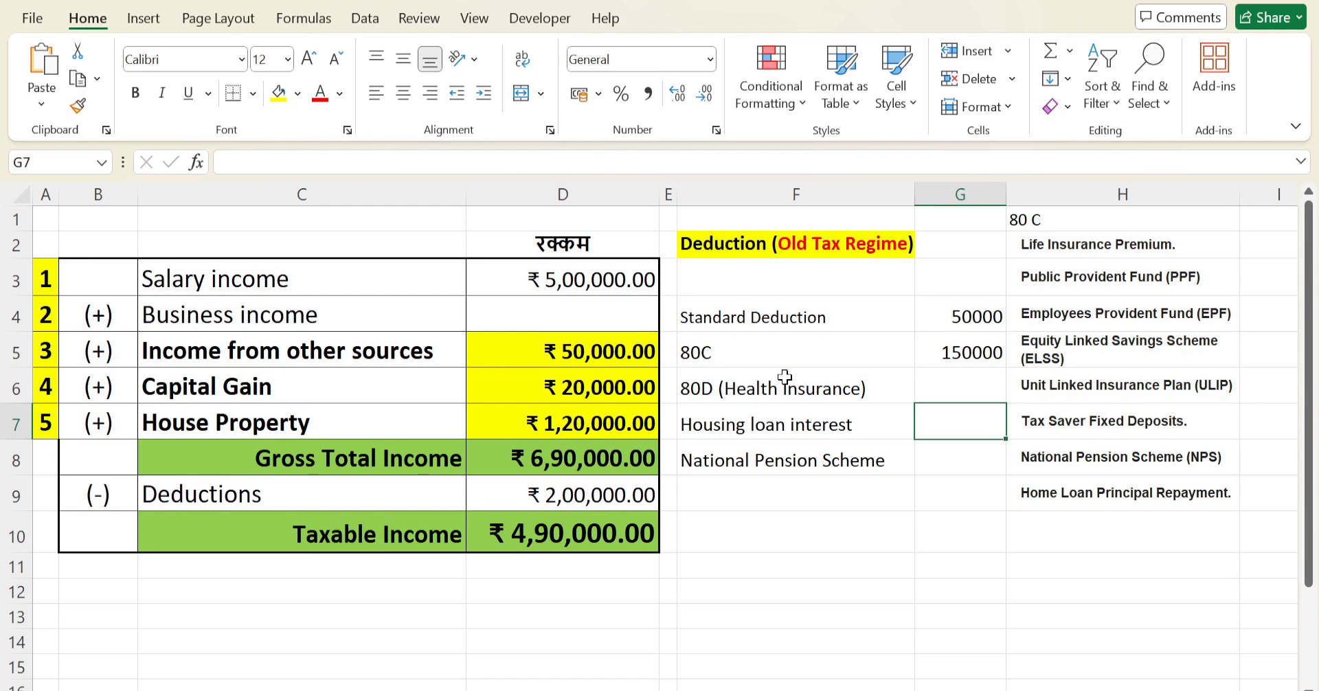
{"action": "type", "text": "500"}
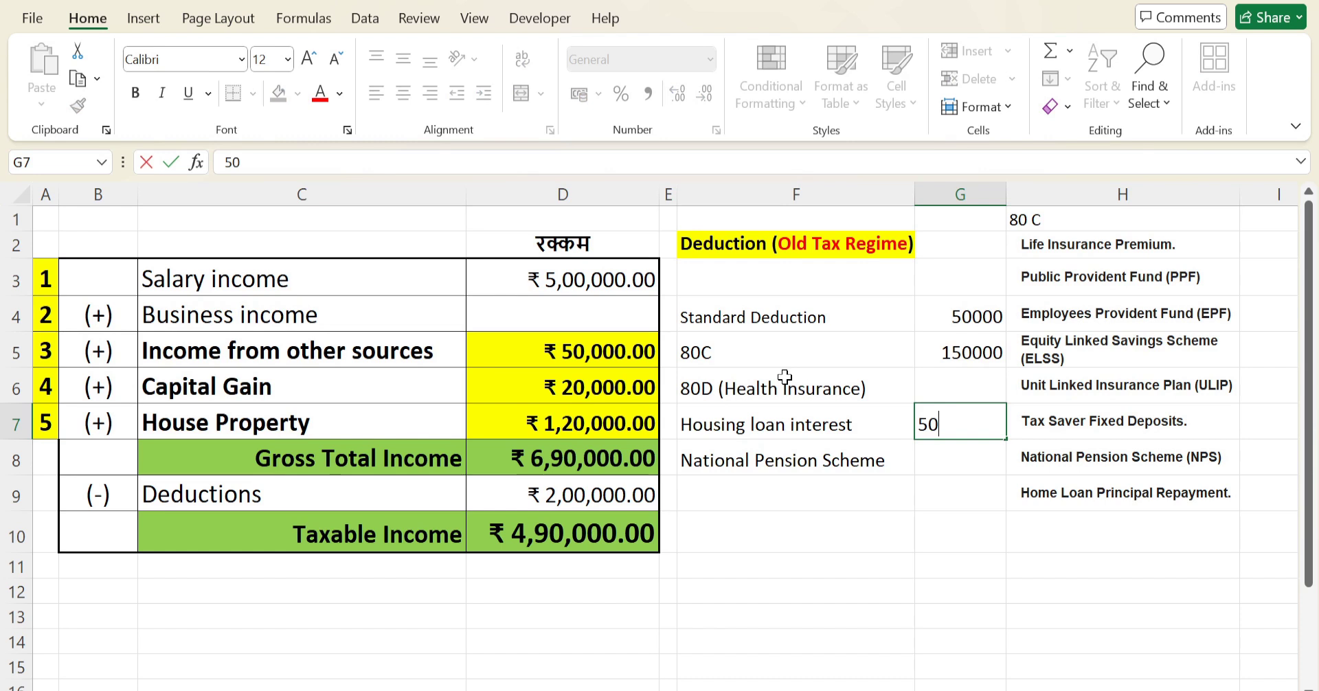
{"action": "key", "text": "BackSpace"}
{"action": "key", "text": "BackSpace"}
{"action": "key", "text": "BackSpace"}
{"action": "type", "text": "25000"}
{"action": "key", "text": "Return"}
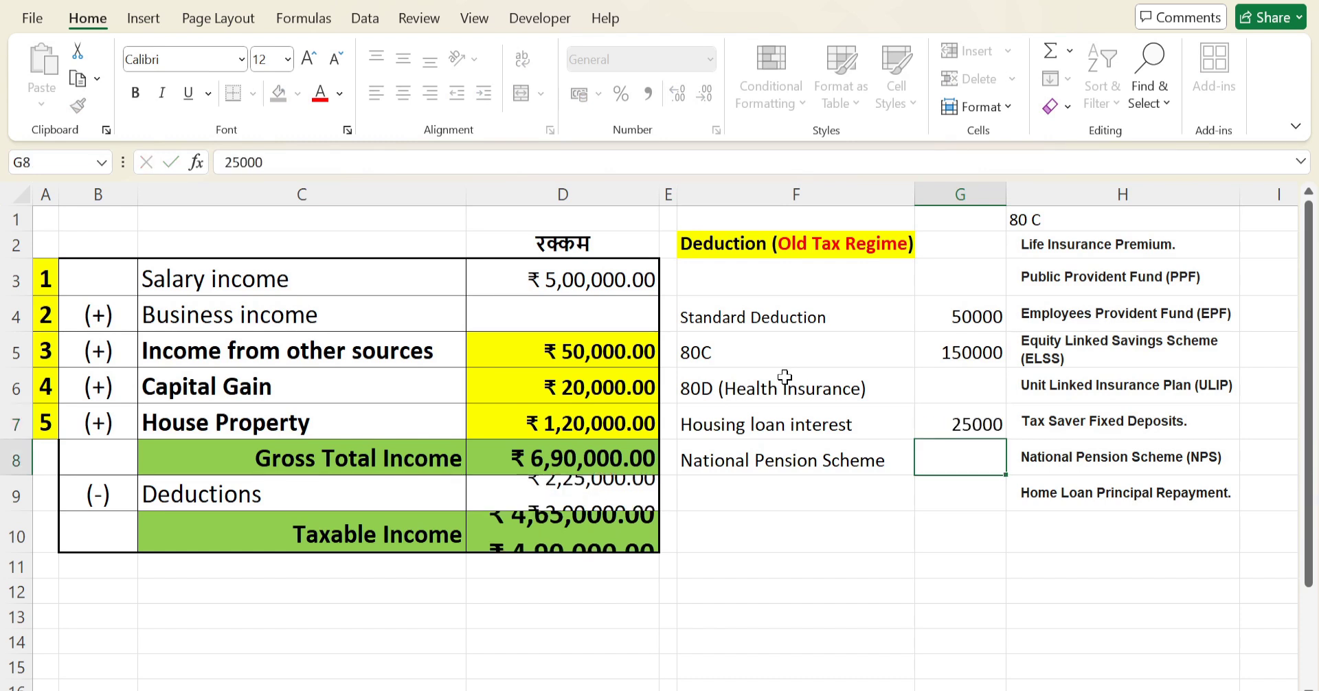
Enter 50000 as the National Pension Scheme deduction amount in G8.
{"action": "type", "text": "5000"}
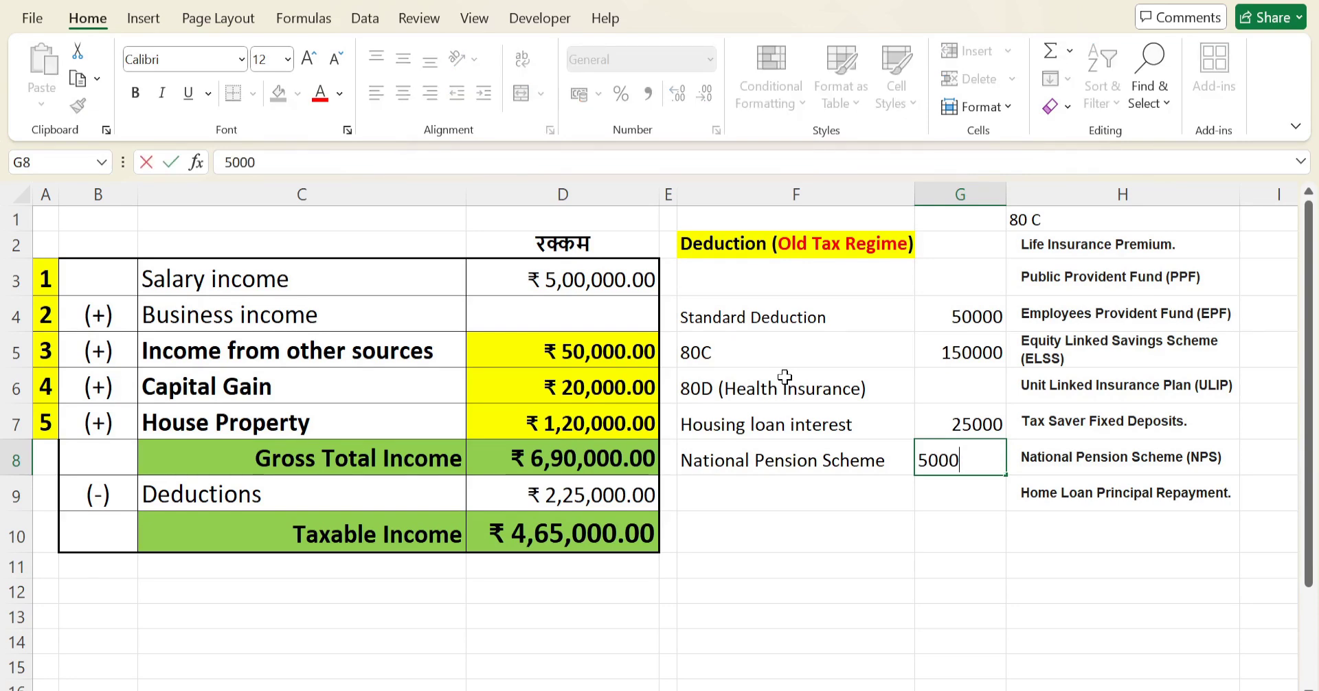
{"action": "type", "text": "0"}
{"action": "key", "text": "Return"}
{"action": "key", "text": "Up"}
{"action": "key", "text": "Up"}
{"action": "key", "text": "Up"}
{"action": "key", "text": "Up"}
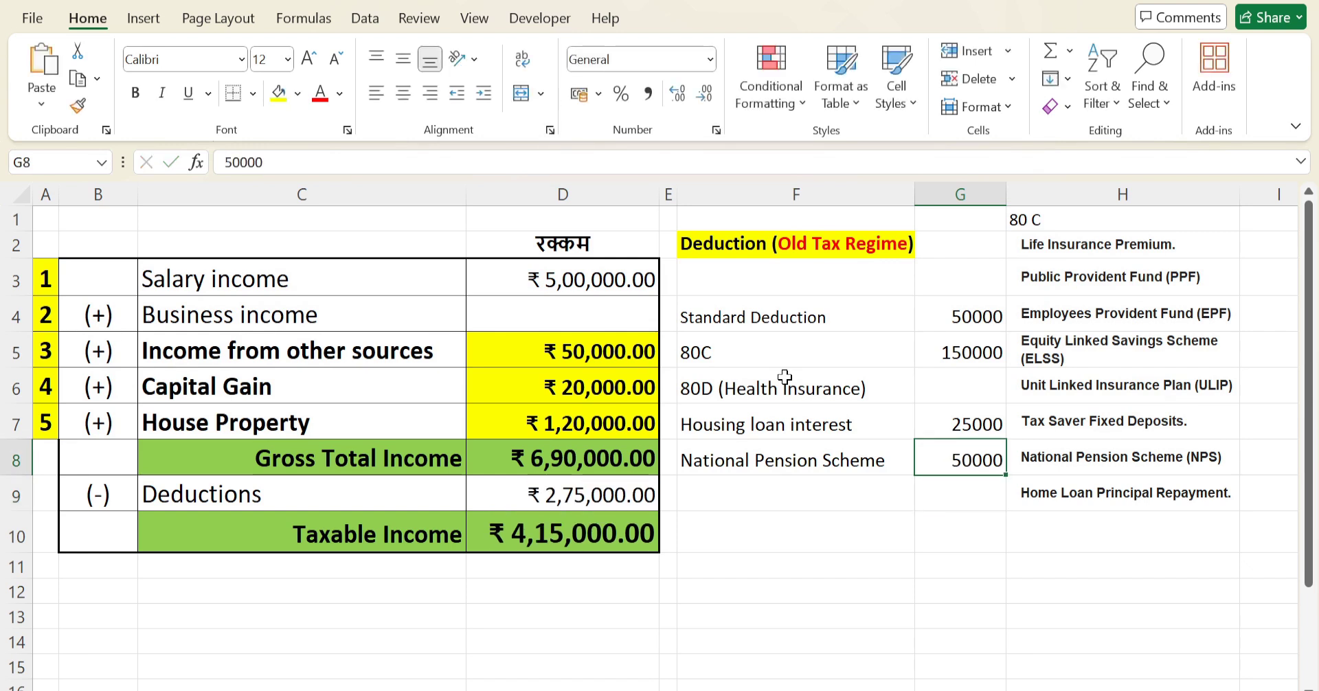
Fill the list of 80C investment options in H2:H9 with yellow.
{"action": "left_click", "coordinate": [1047, 243]}
{"action": "key", "text": "shift+Down"}
{"action": "key", "text": "shift+Down"}
{"action": "key", "text": "shift+Down"}
{"action": "key", "text": "shift+Down"}
{"action": "key", "text": "shift+Down"}
{"action": "key", "text": "shift+Down"}
{"action": "key", "text": "shift+Down"}
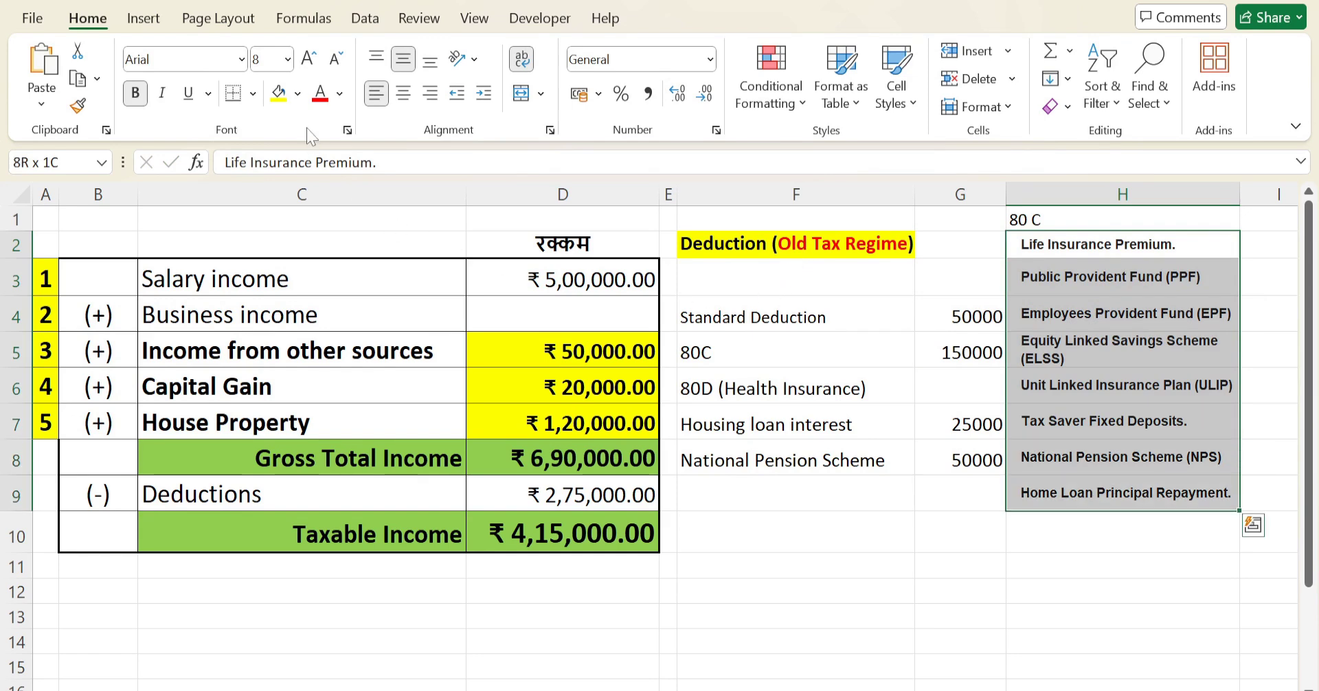
{"action": "left_click", "coordinate": [282, 97]}
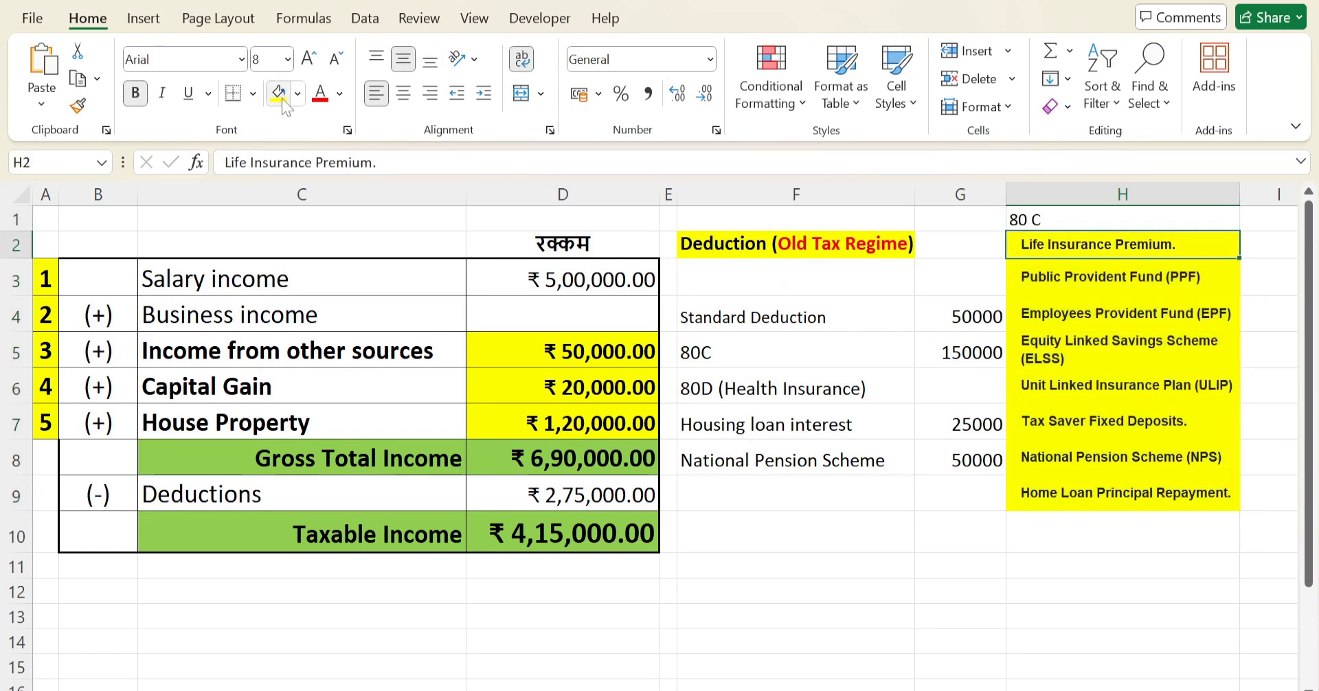
Go through the 80C options in column H and clear the "National Pension Scheme (NPS)" entry from H8.
{"action": "key", "text": "Down"}
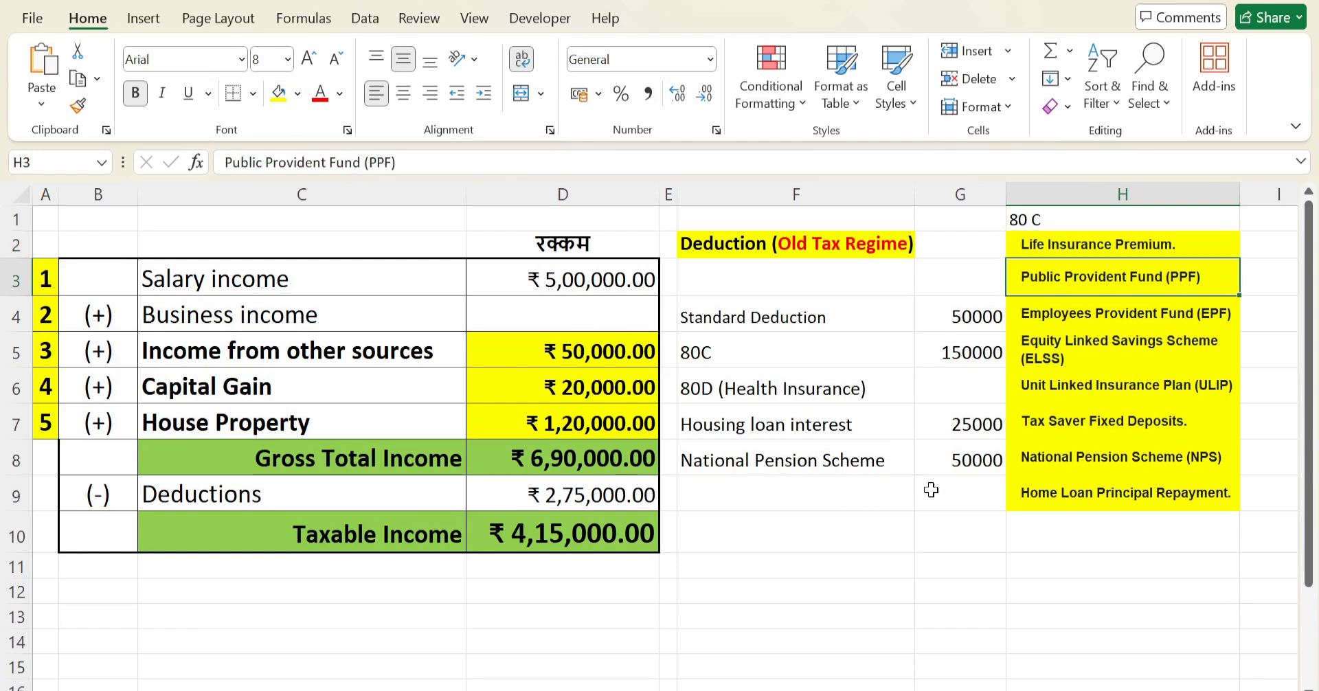
{"action": "key", "text": "Down"}
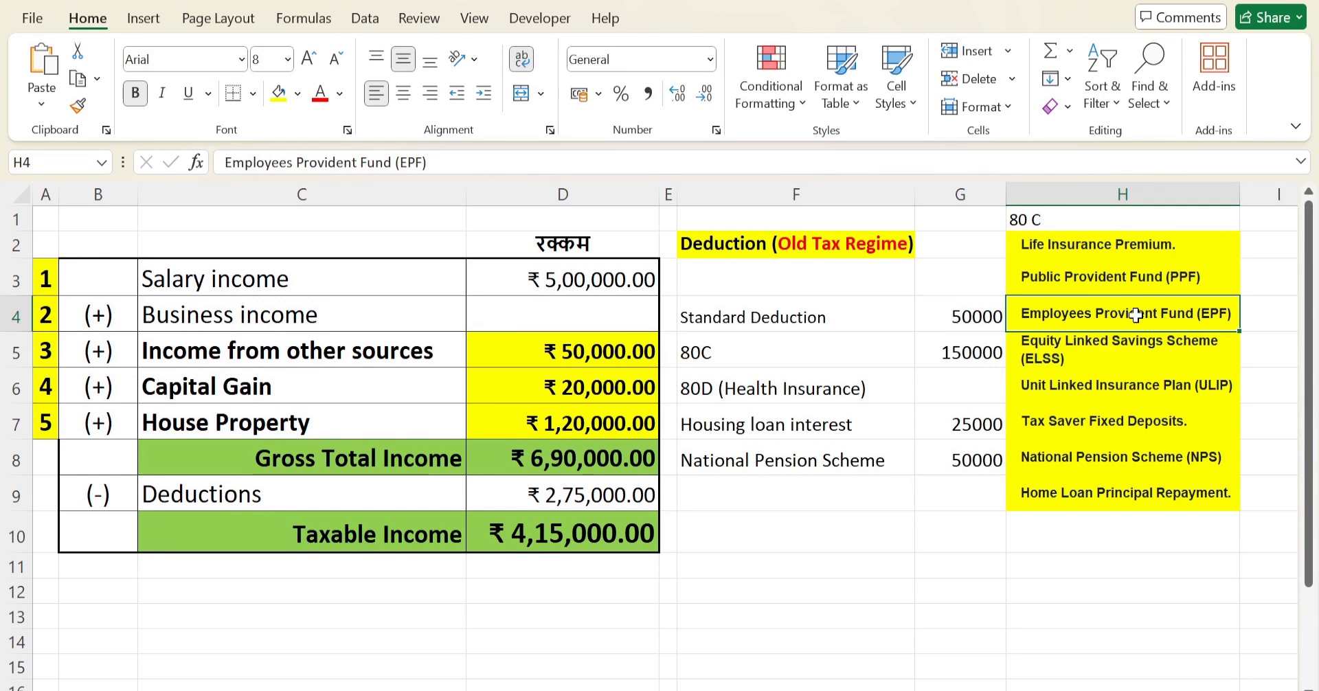
{"action": "key", "text": "Down"}
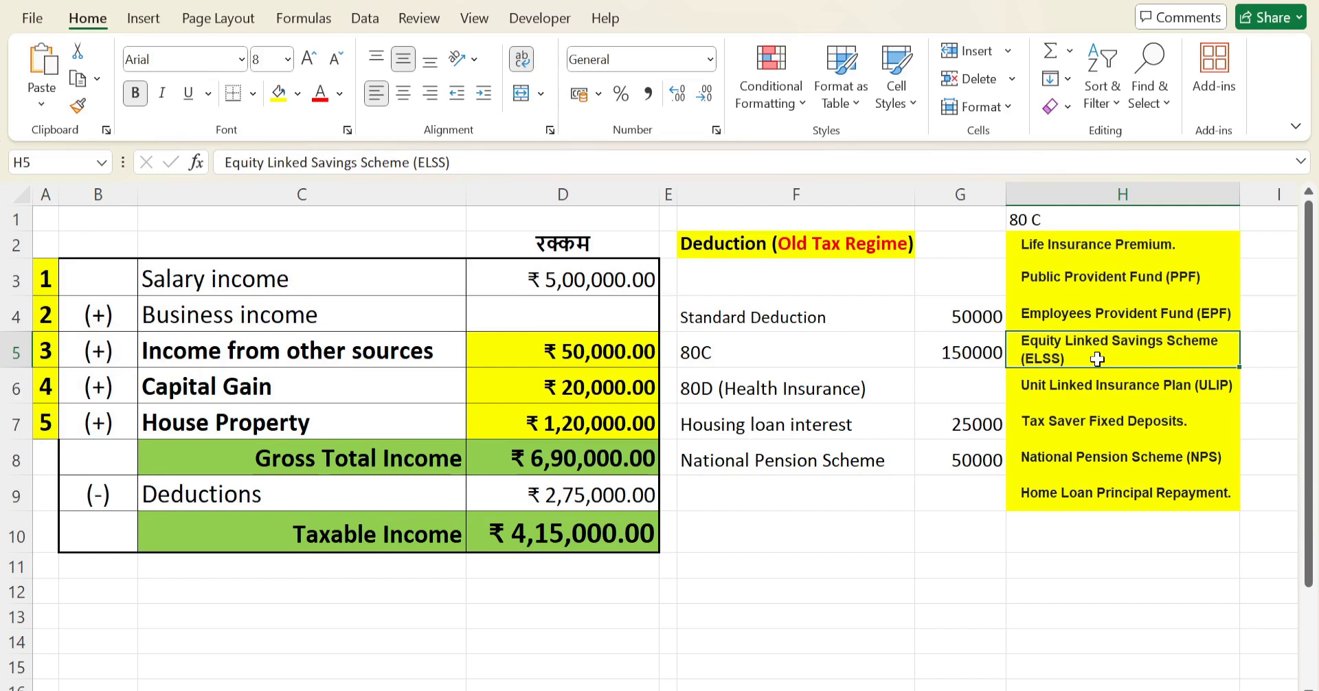
{"action": "key", "text": "Down"}
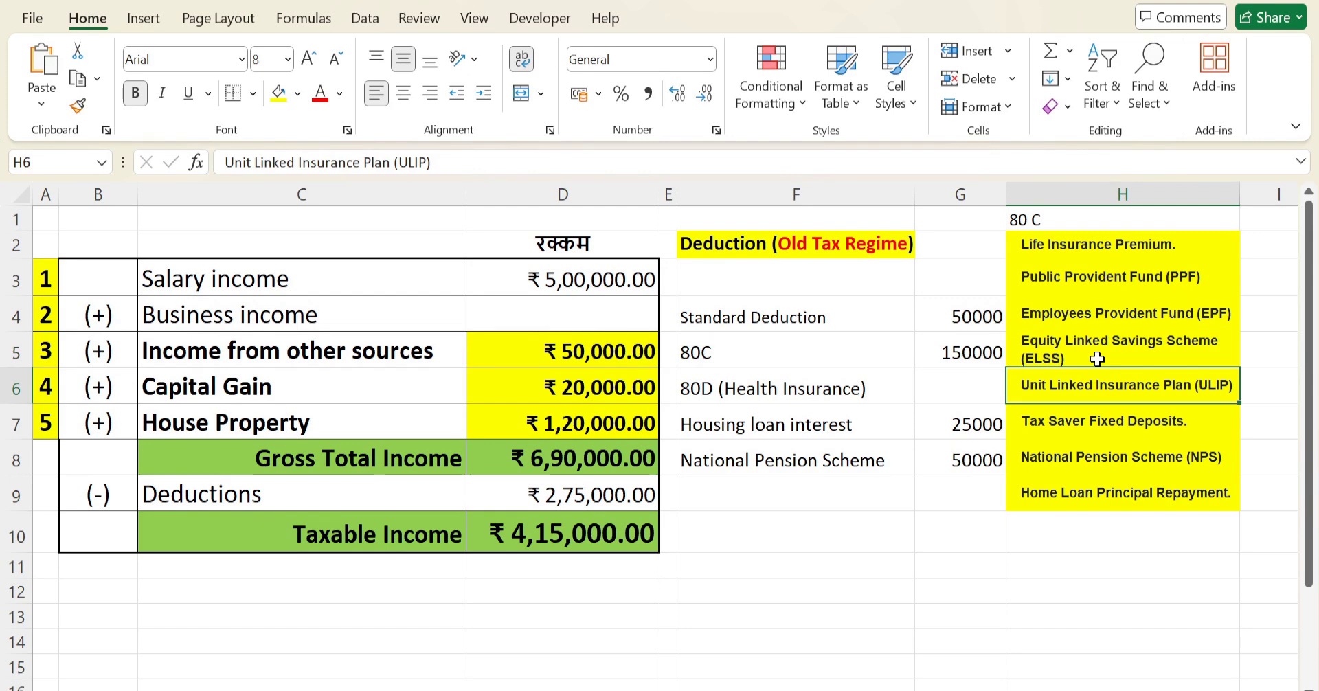
{"action": "key", "text": "Down"}
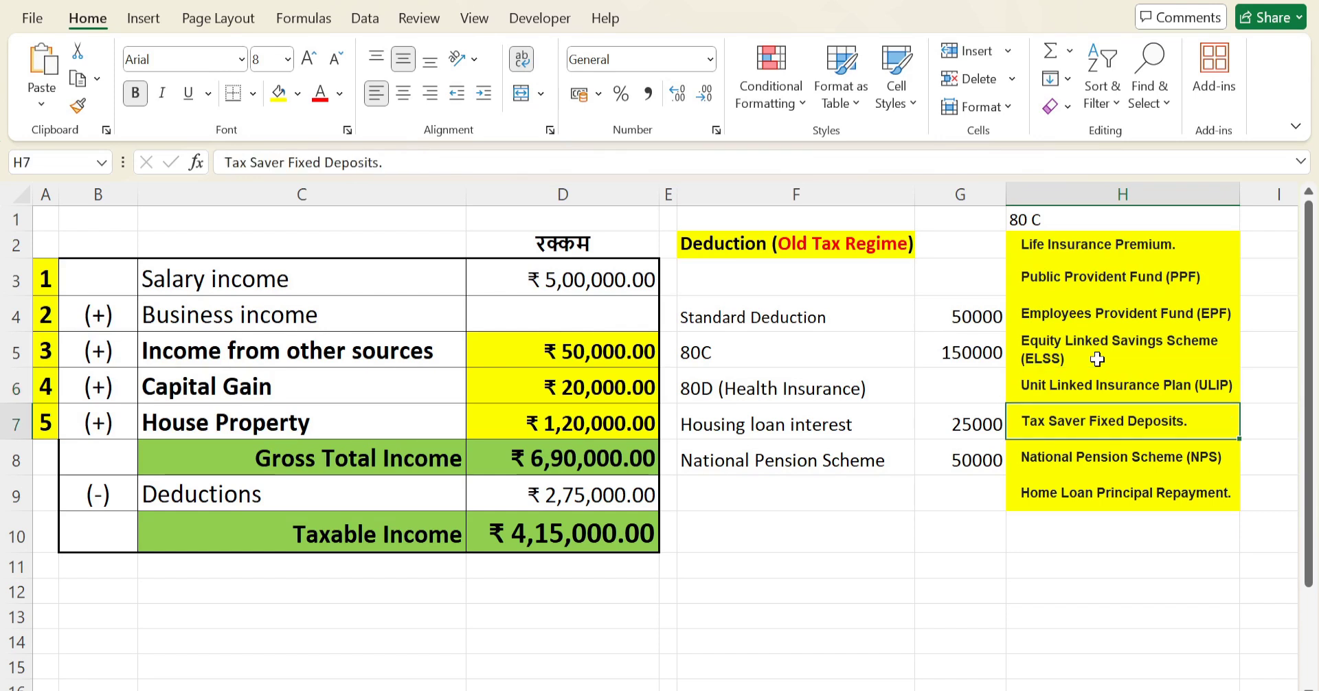
{"action": "key", "text": "Down"}
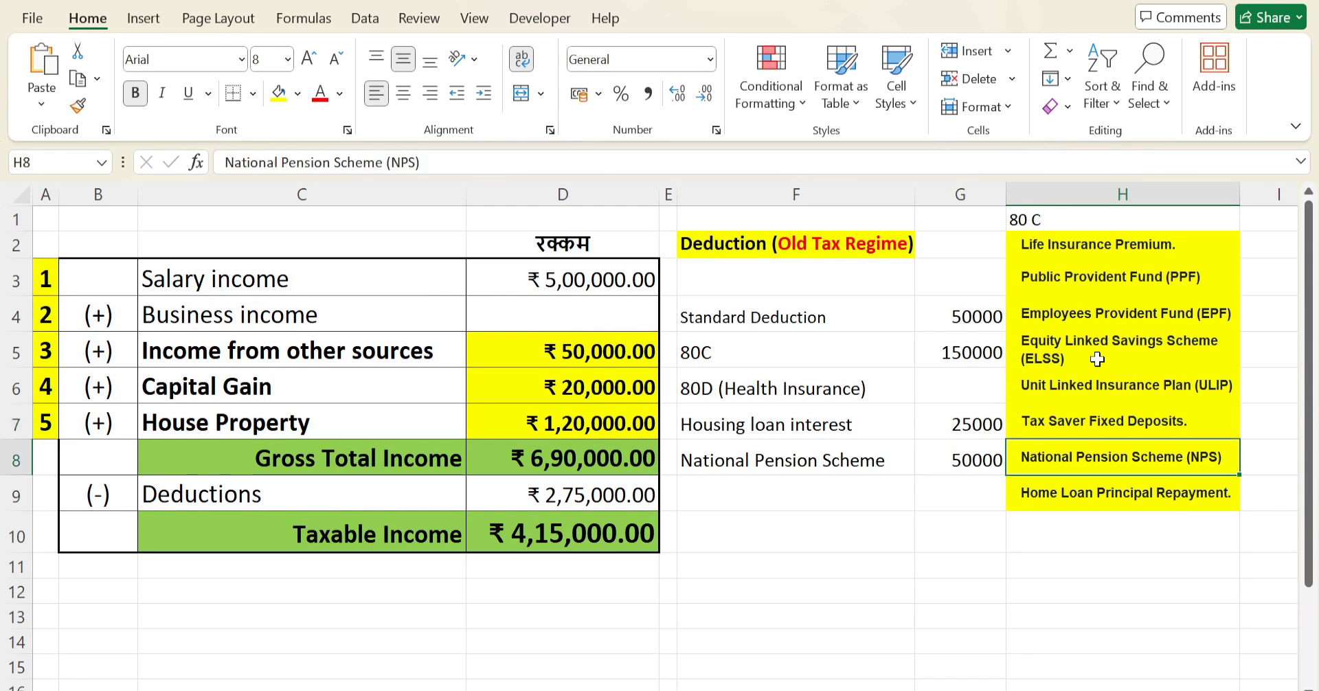
{"action": "key", "text": "Delete"}
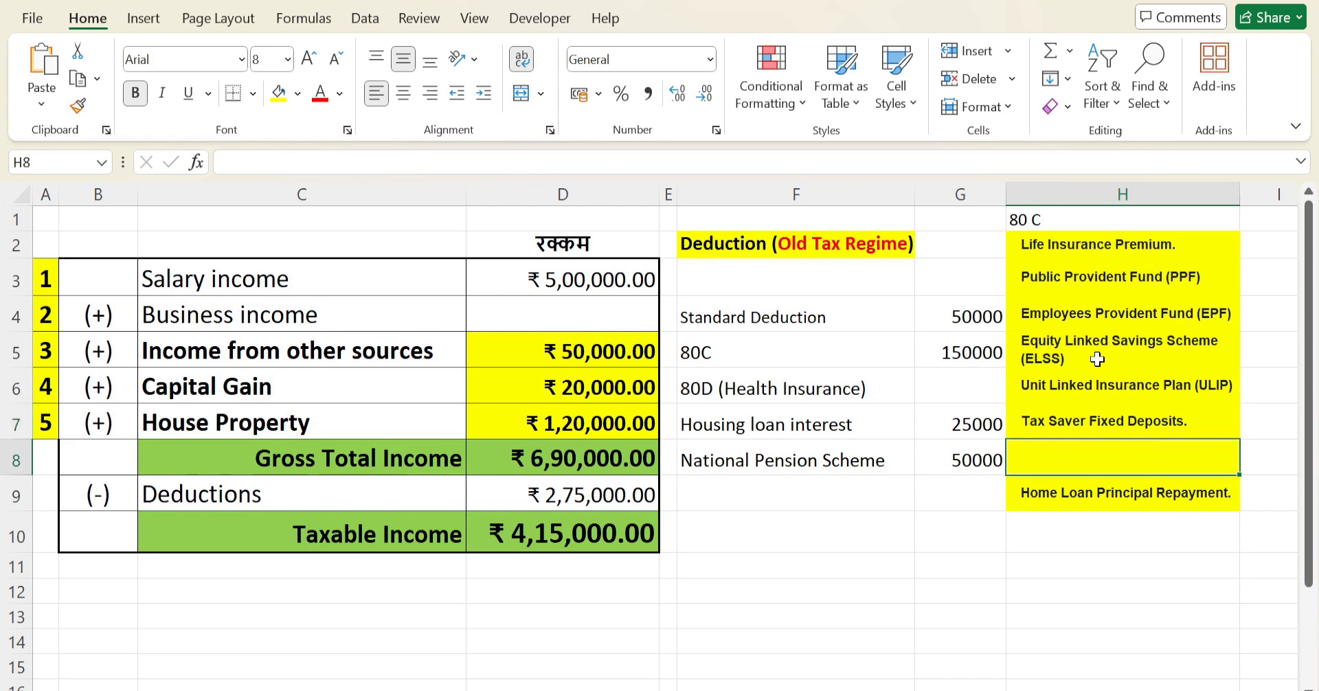
Move the "Home Loan Principal Repayment." entry from H9 up into the empty cell H8.
{"action": "left_click", "coordinate": [796, 465]}
{"action": "key", "text": "Right"}
{"action": "key", "text": "Right"}
{"action": "key", "text": "Down"}
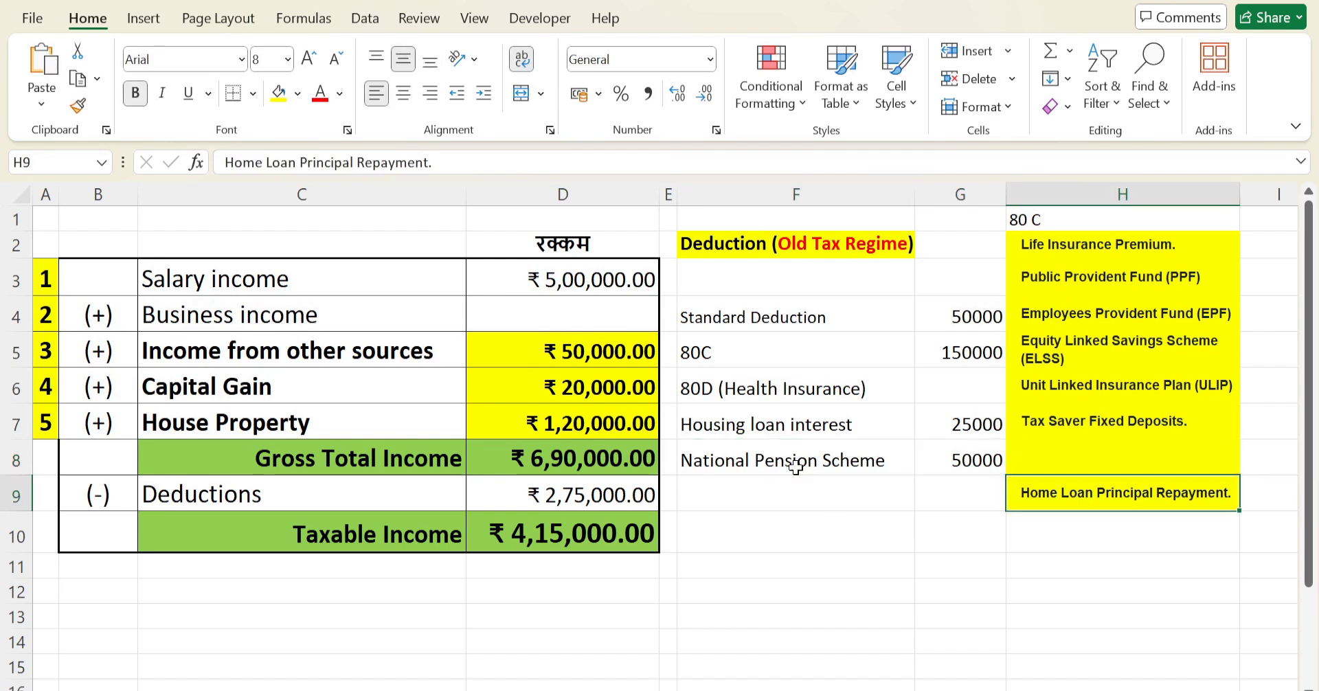
{"action": "key", "text": "ctrl+x"}
{"action": "key", "text": "Up"}
{"action": "key", "text": "ctrl+v"}
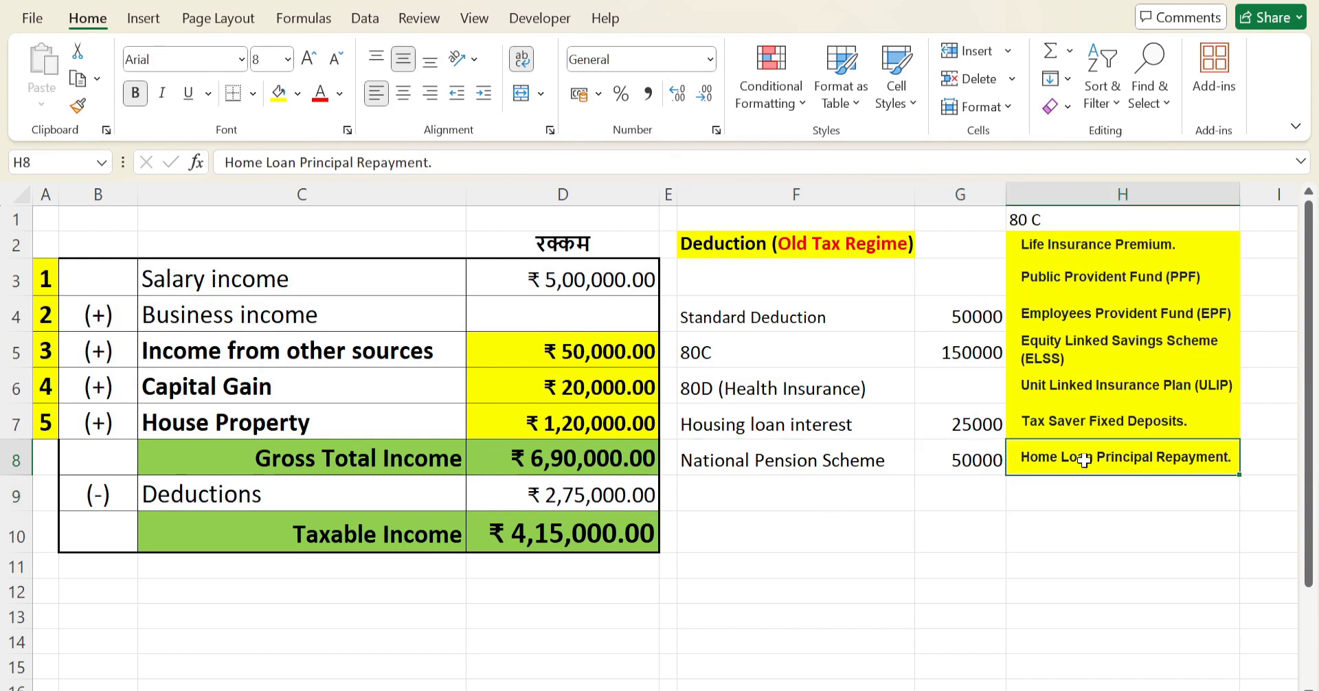
{"action": "left_click", "coordinate": [828, 431]}
{"action": "left_click_drag", "start_coordinate": [827, 430], "coordinate": [938, 428]}
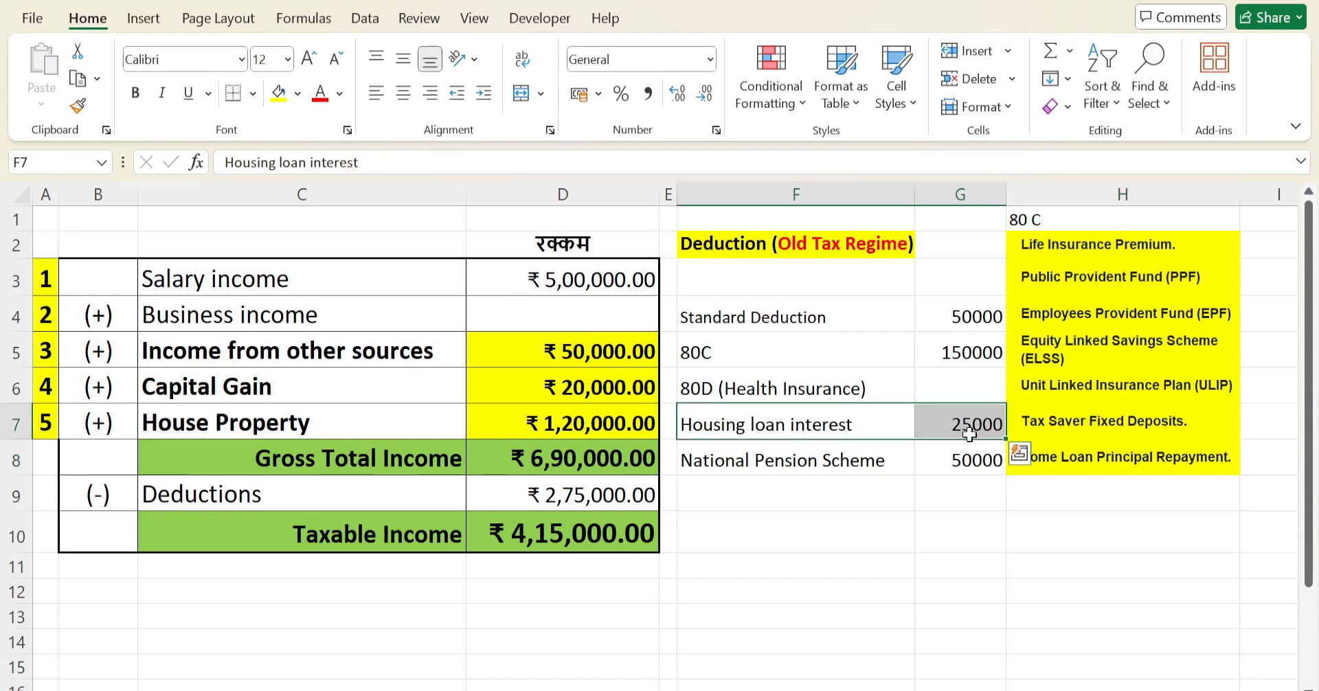
{"action": "left_click", "coordinate": [1098, 474]}
{"action": "key", "text": "ctrl+b"}
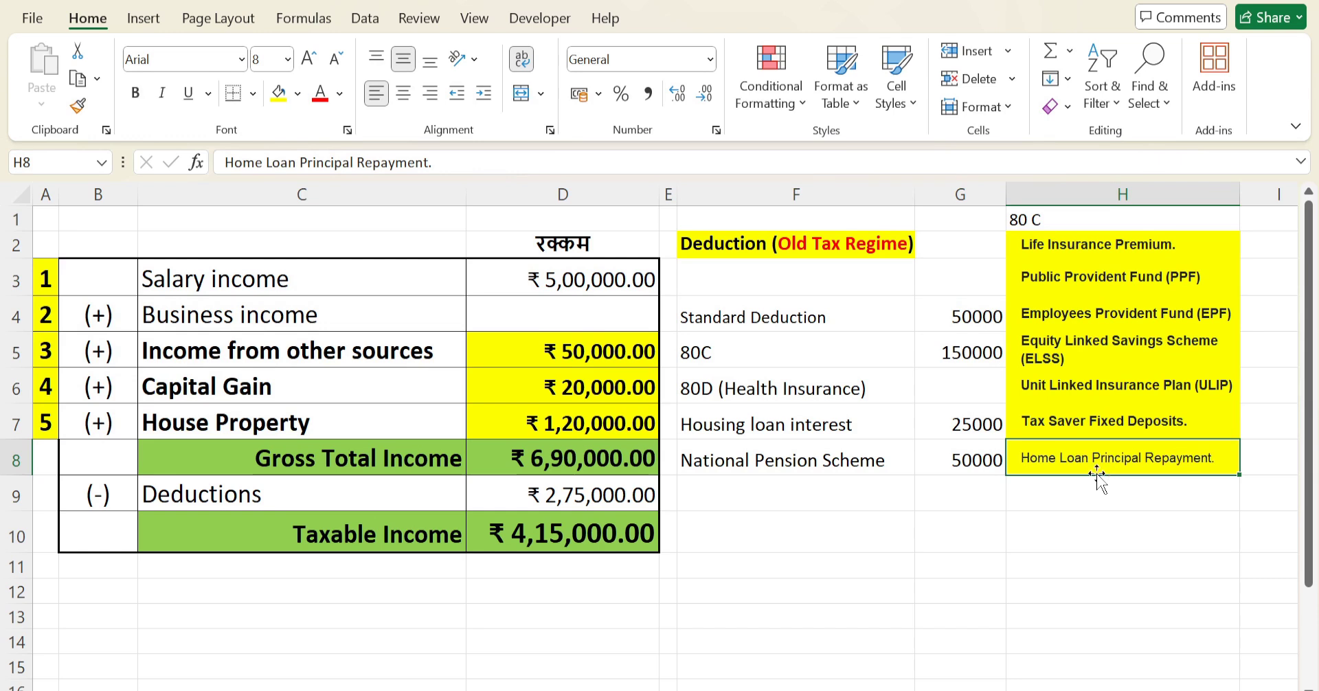
{"action": "key", "text": "ctrl+b"}
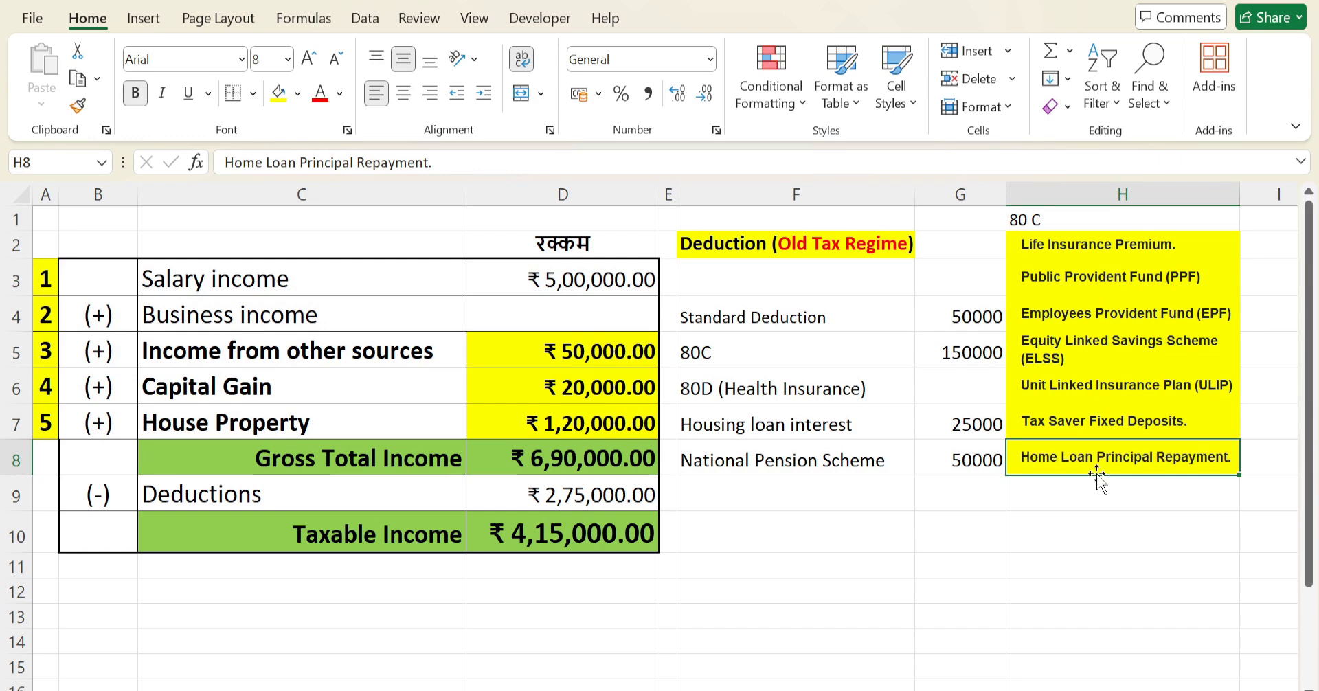
Review the deduction amounts in G4:G8 and fill the Taxable Income amount in D10 with yellow.
{"action": "left_click", "coordinate": [704, 351]}
{"action": "left_click_drag", "start_coordinate": [924, 309], "coordinate": [961, 467]}
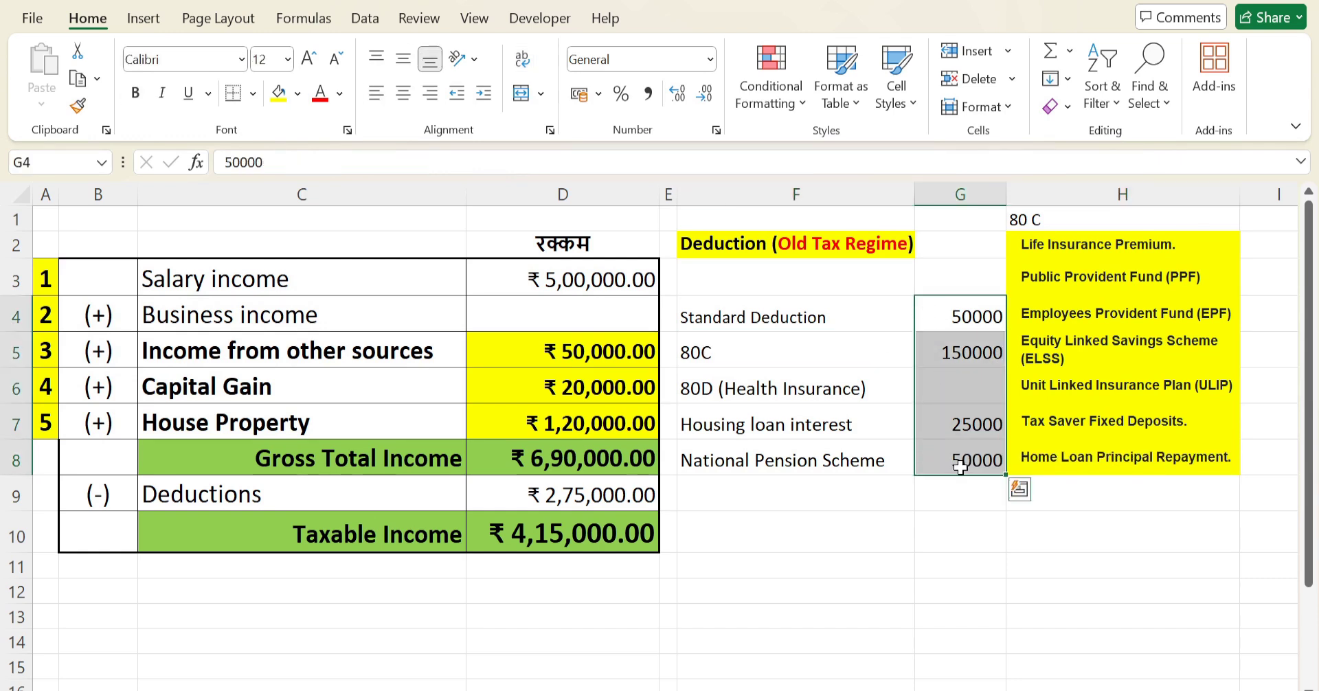
{"action": "left_click", "coordinate": [353, 454]}
{"action": "key", "text": "Right"}
{"action": "key", "text": "Down"}
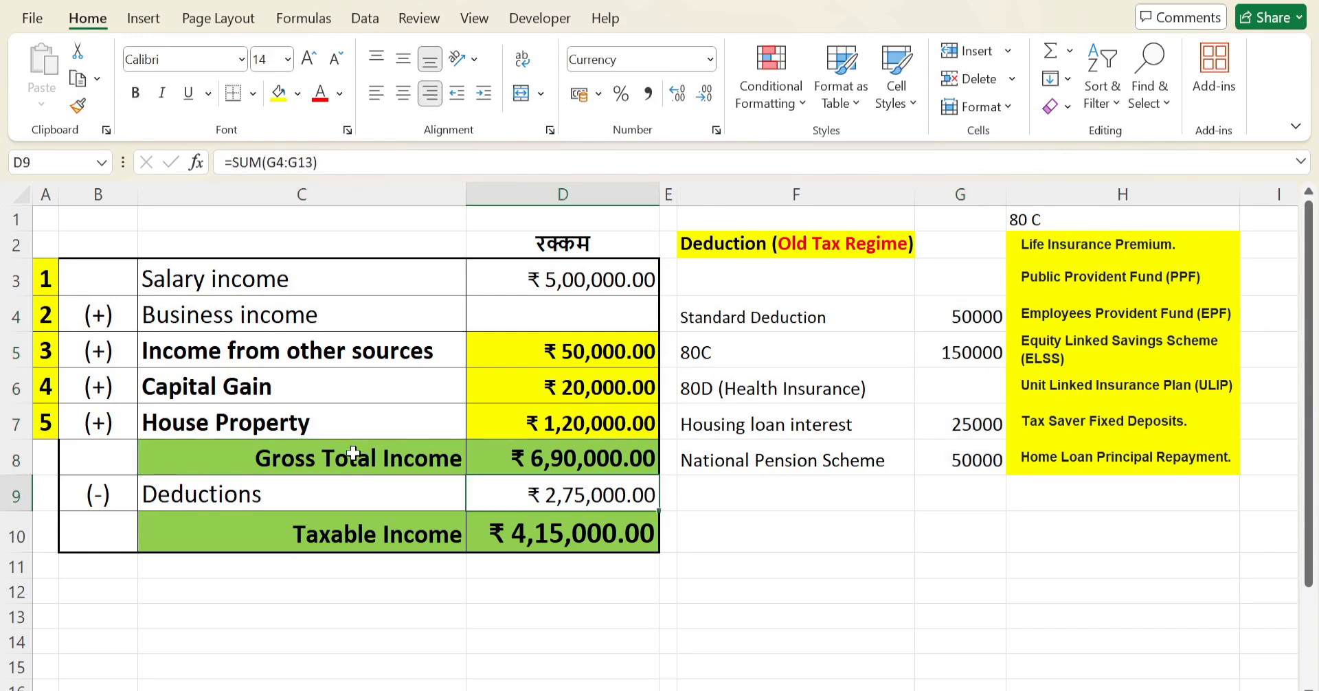
{"action": "key", "text": "Down"}
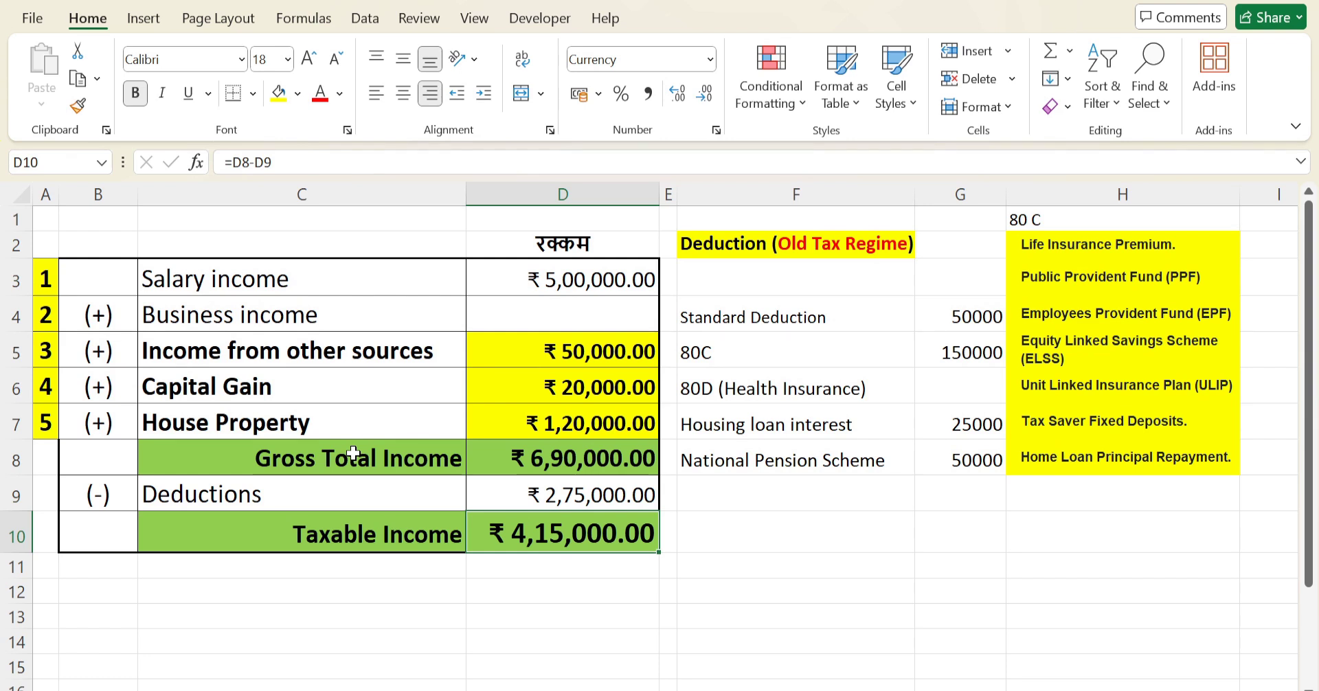
{"action": "left_click", "coordinate": [278, 94]}
Add the heading "Tax calculation" in D12 and make it bold.
{"action": "key", "text": "Down"}
{"action": "key", "text": "Down"}
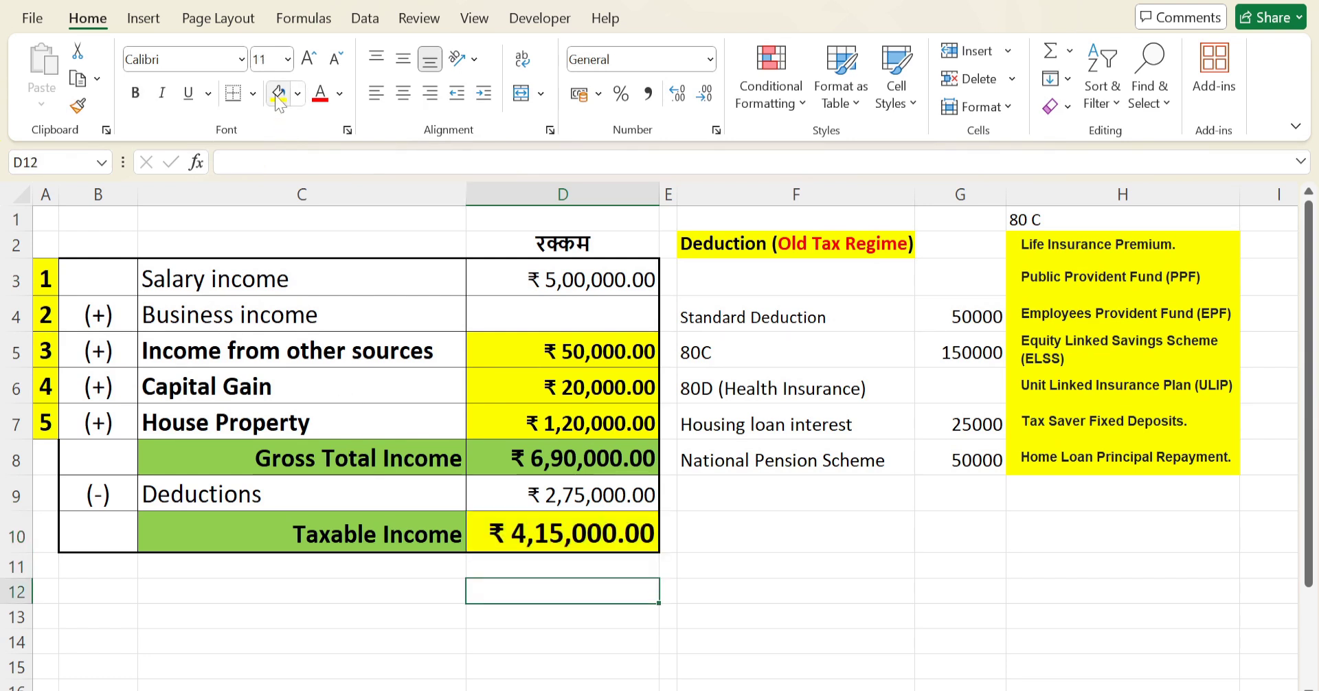
{"action": "type", "text": "Tax calculation"}
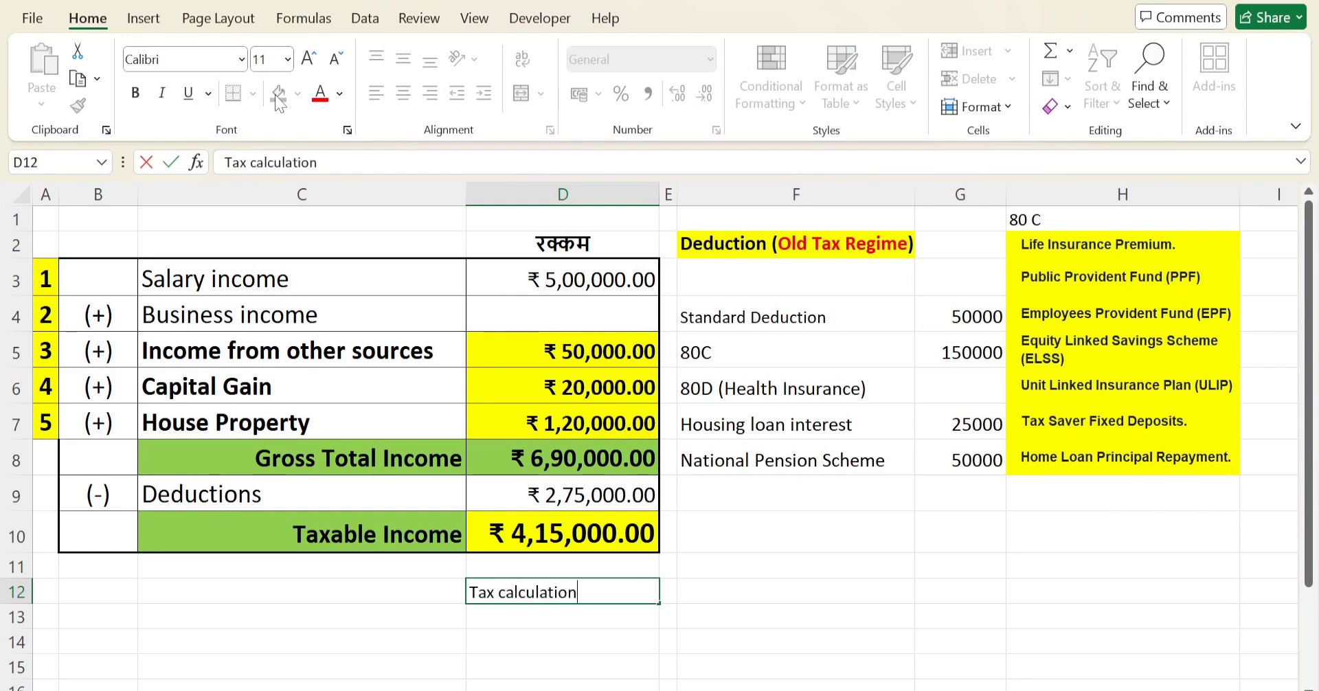
{"action": "key", "text": "Return"}
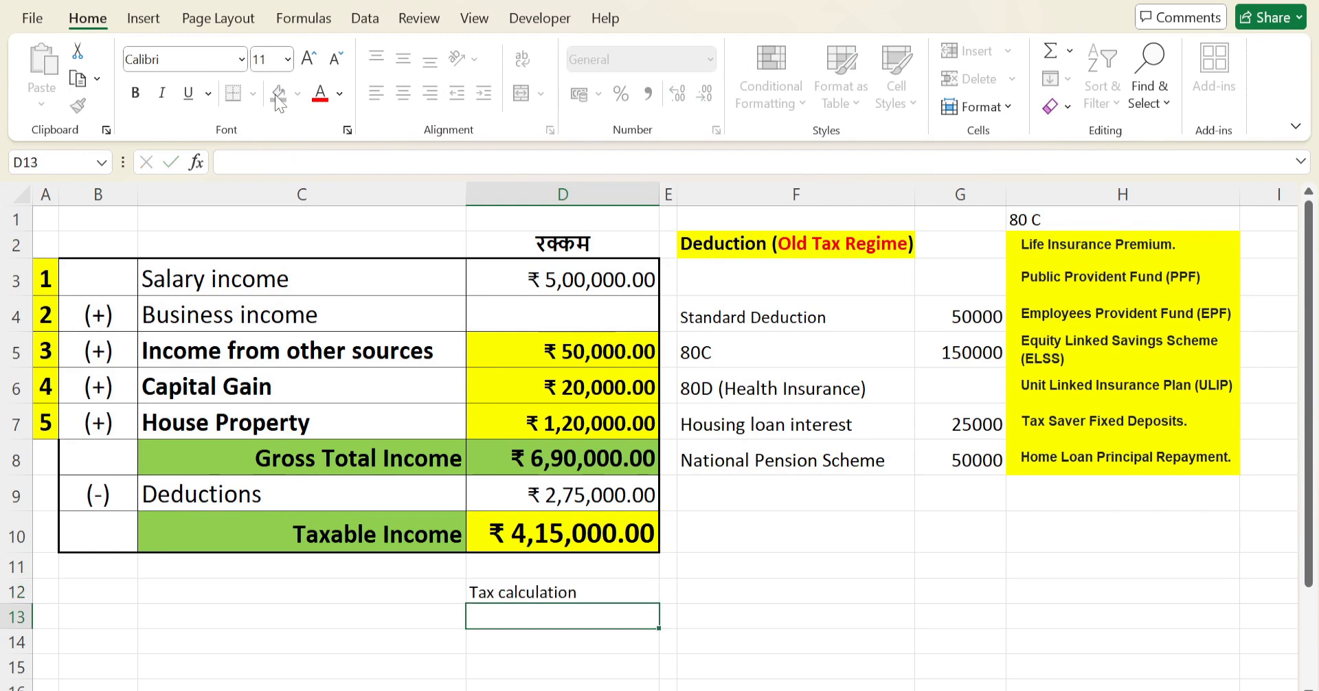
{"action": "key", "text": "Up"}
{"action": "key", "text": "ctrl+b"}
Examine the income, gross total, deductions and taxable income amounts in column D, the table C3:D10 and the old-regime deduction heading.
{"action": "key", "text": "Up"}
{"action": "key", "text": "Up"}
{"action": "key", "text": "Up"}
{"action": "key", "text": "Up"}
{"action": "key", "text": "Up"}
{"action": "key", "text": "Up"}
{"action": "key", "text": "Up"}
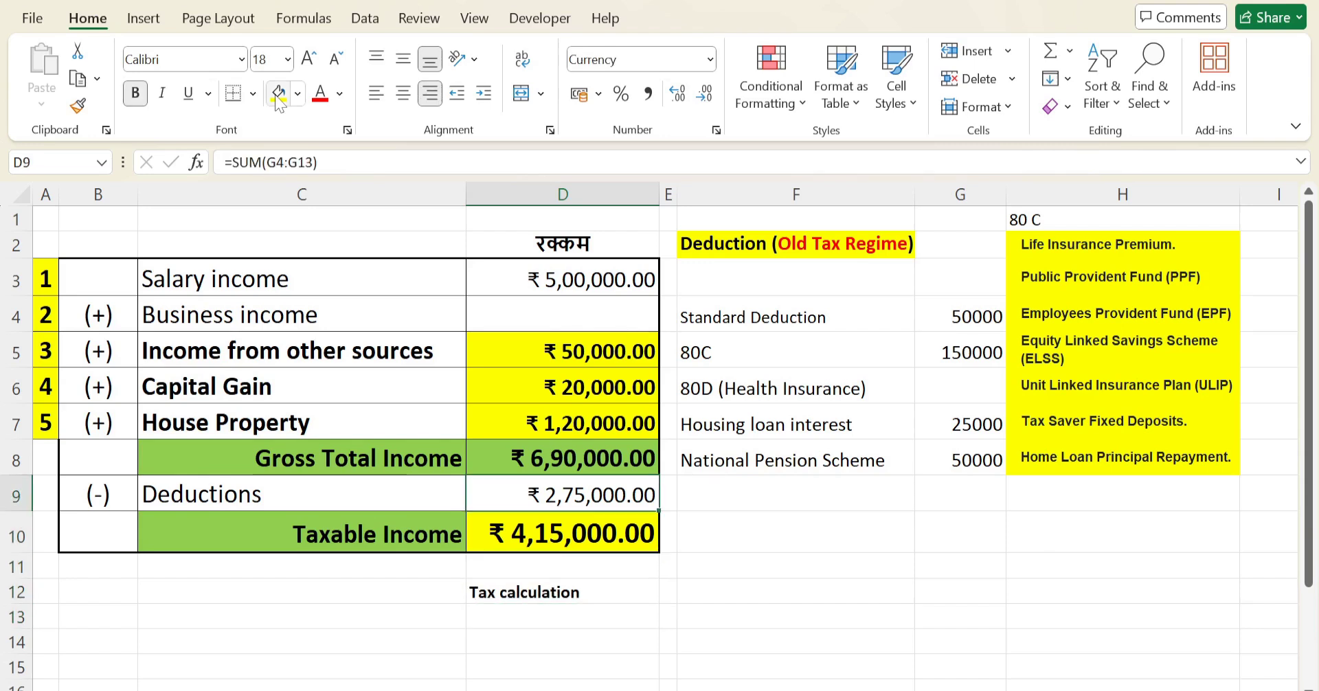
{"action": "key", "text": "Left"}
{"action": "key", "text": "Right"}
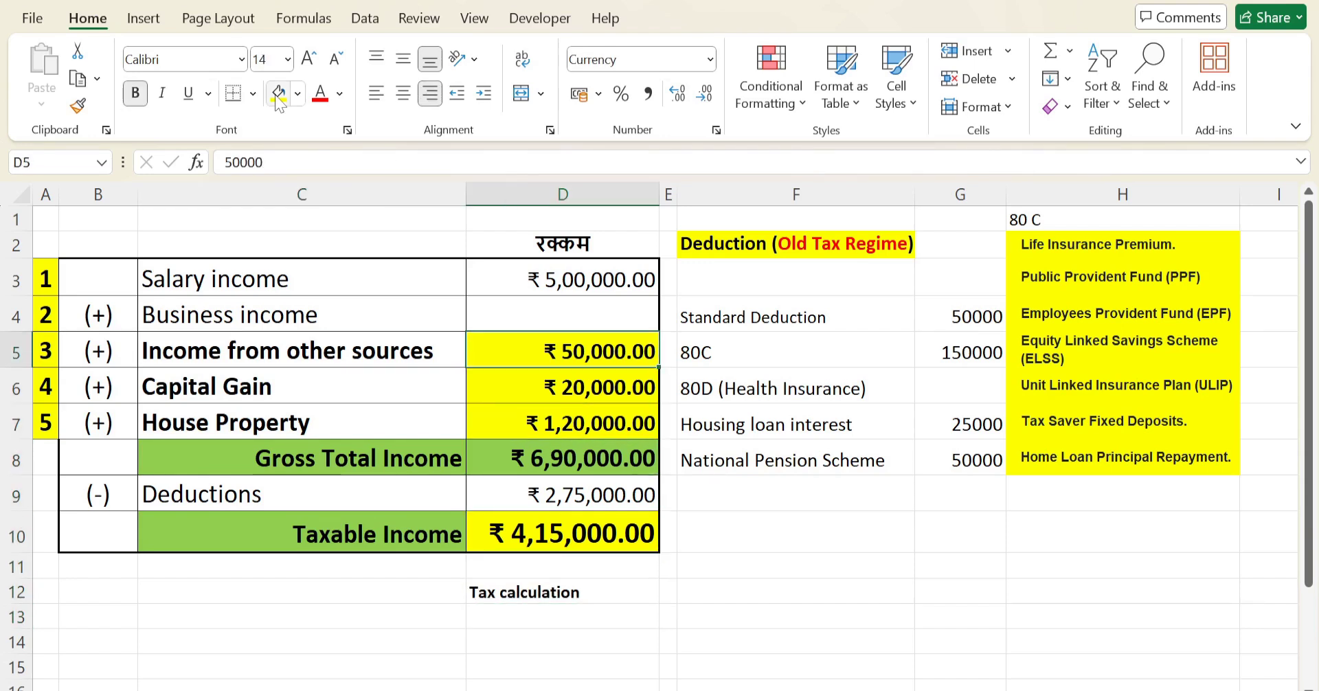
{"action": "key", "text": "Down"}
{"action": "key", "text": "Down"}
{"action": "key", "text": "Down"}
{"action": "key", "text": "Down"}
{"action": "key", "text": "Up"}
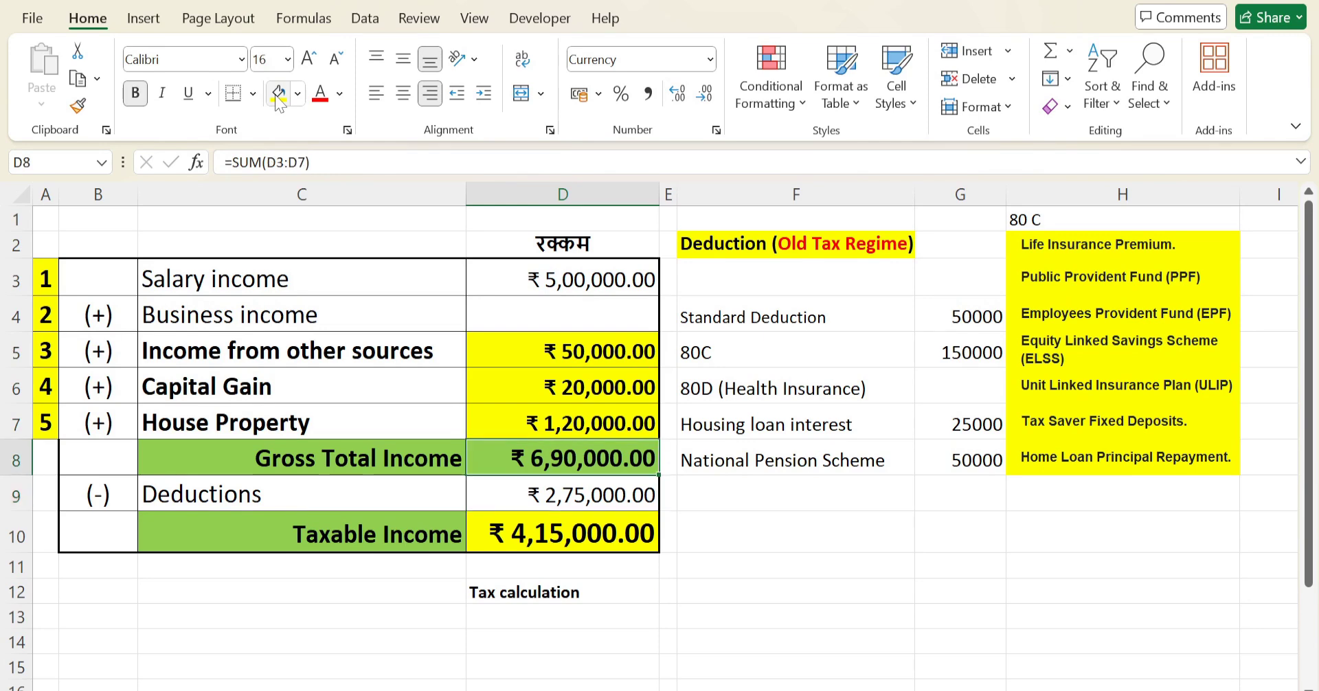
{"action": "key", "text": "Down"}
{"action": "key", "text": "Down"}
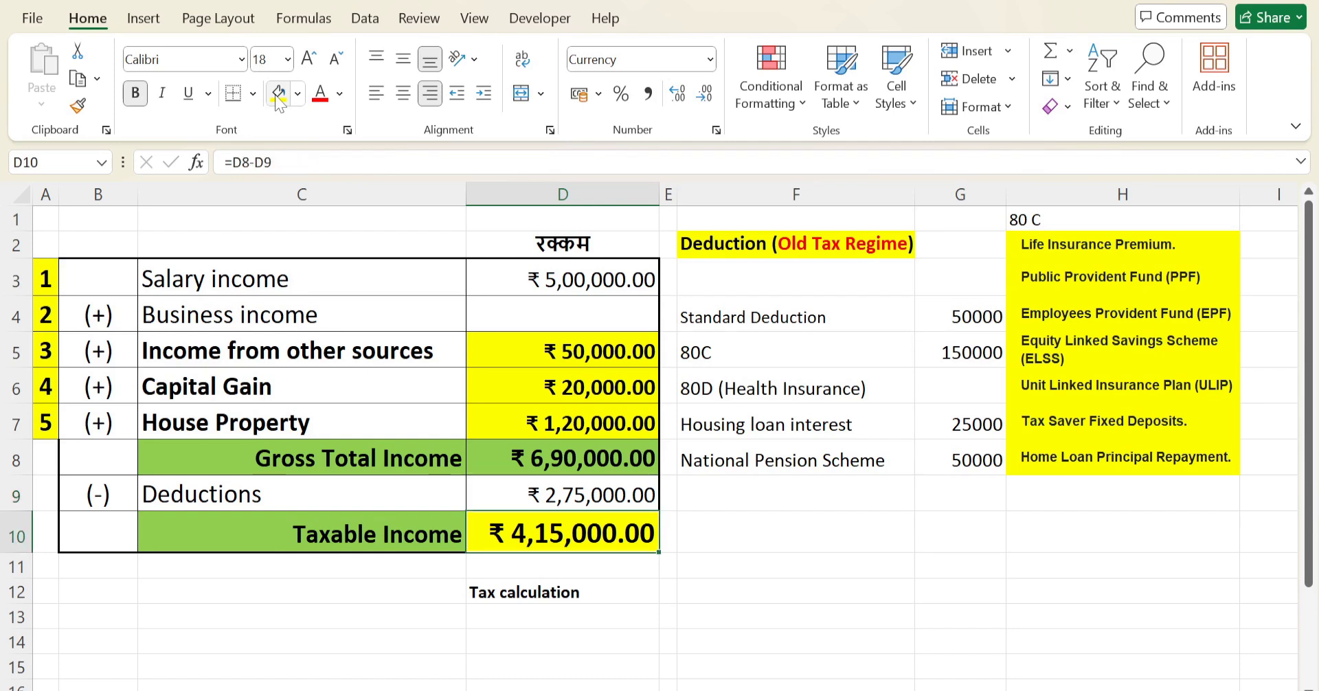
{"action": "key", "text": "Up"}
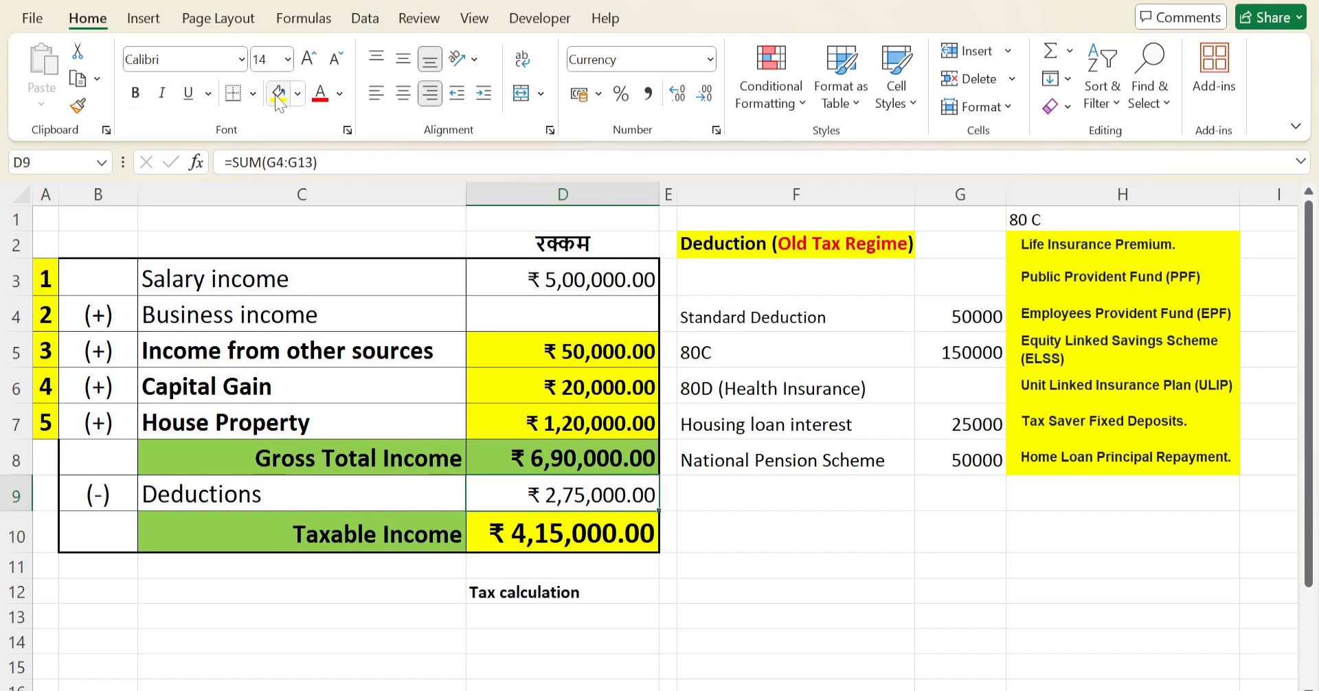
{"action": "key", "text": "Down"}
{"action": "key", "text": "Down"}
{"action": "key", "text": "Down"}
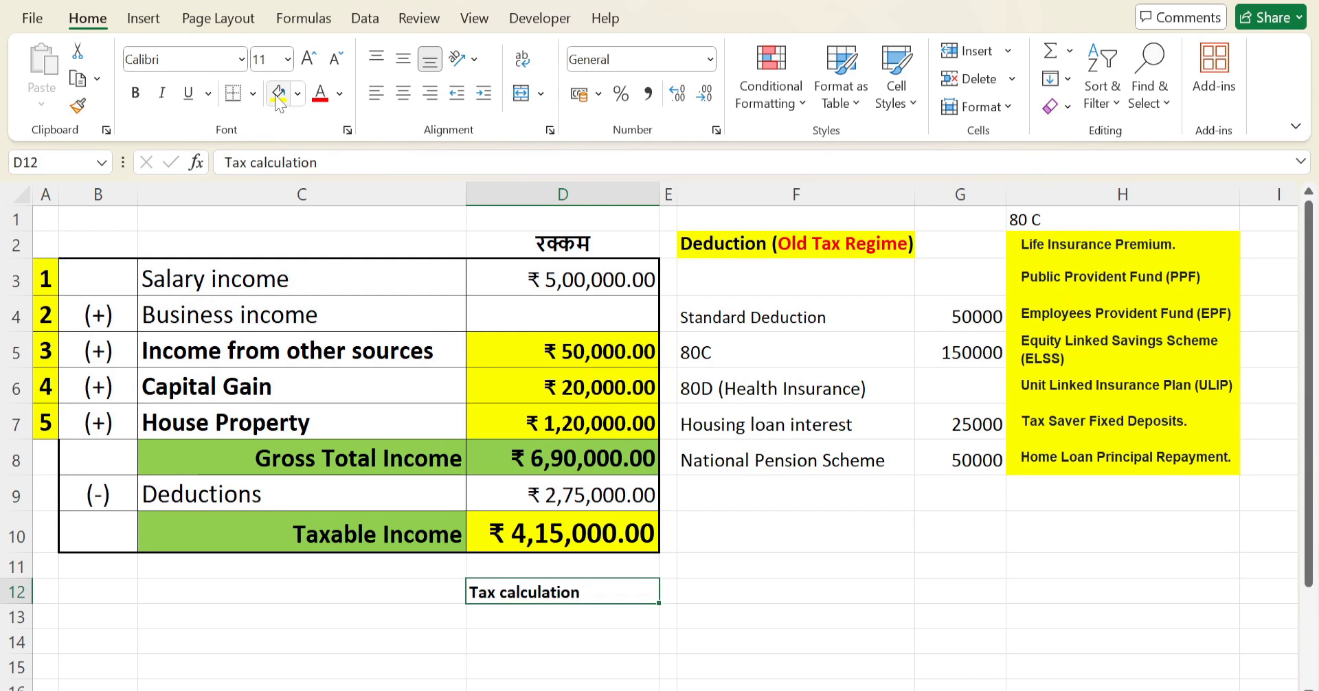
{"action": "key", "text": "Up"}
{"action": "key", "text": "Up"}
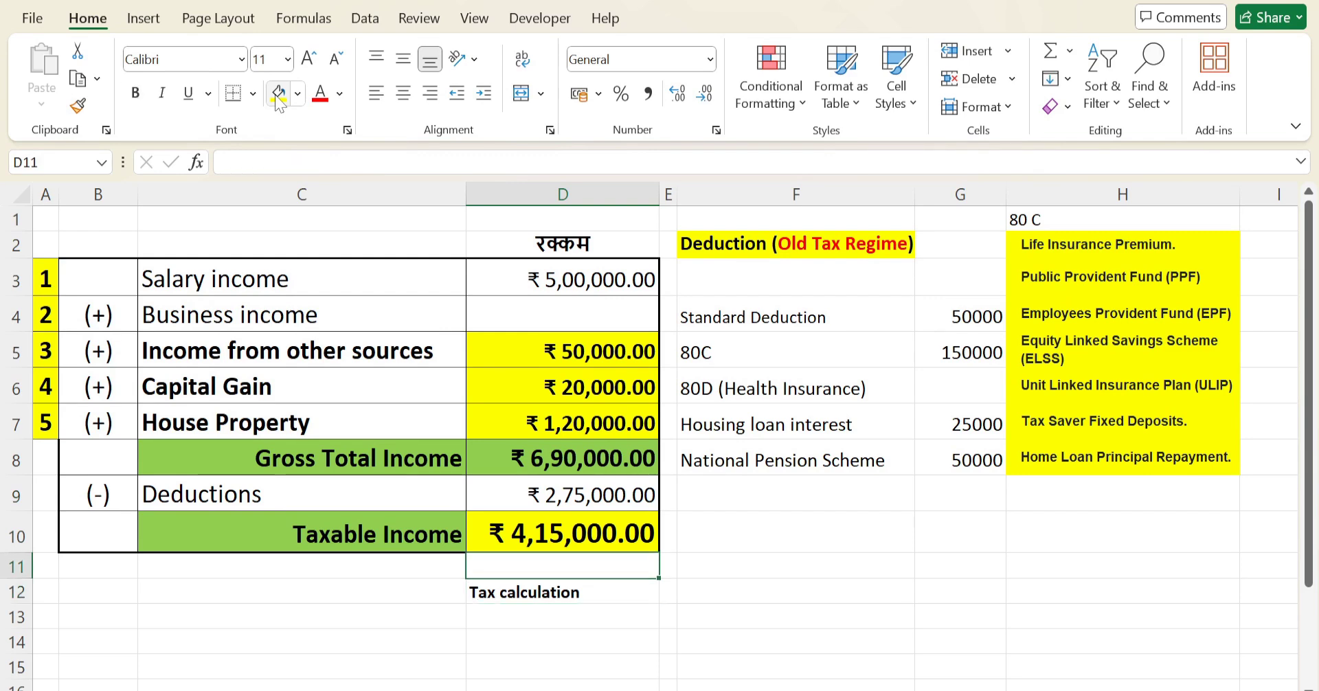
{"action": "left_click_drag", "start_coordinate": [217, 274], "coordinate": [570, 539]}
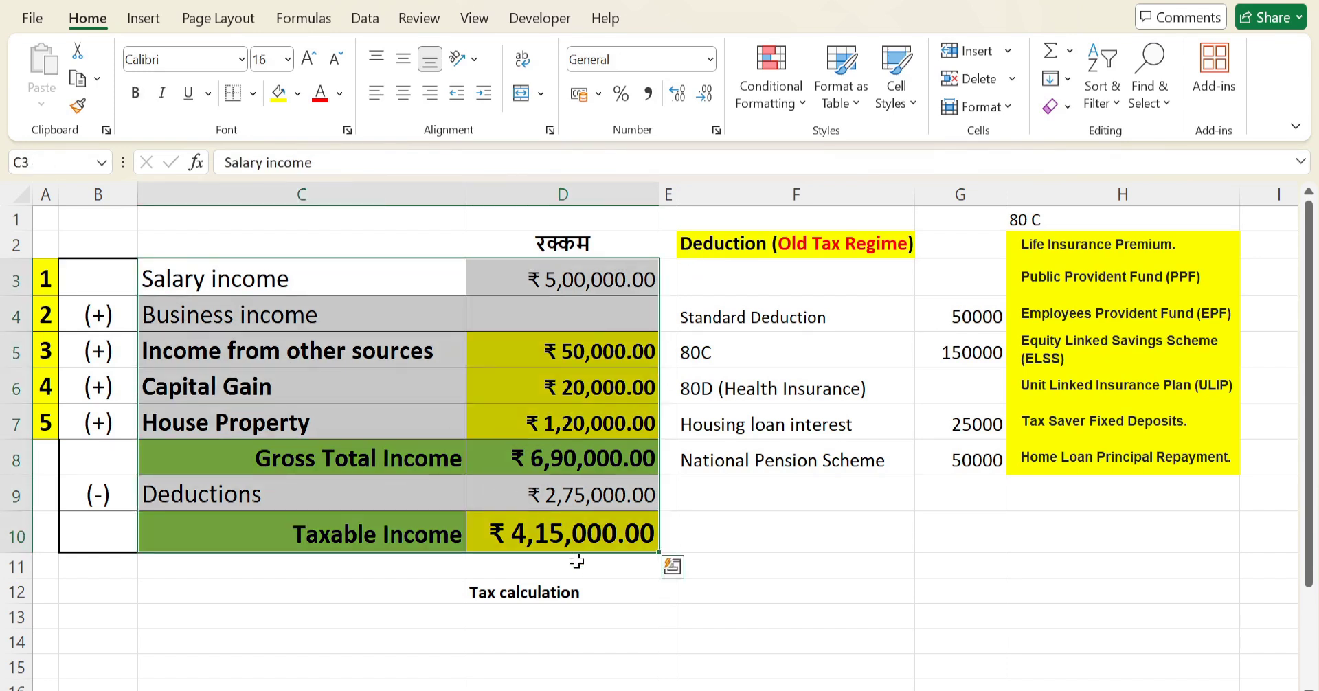
{"action": "left_click", "coordinate": [597, 592]}
{"action": "left_click", "coordinate": [803, 242]}
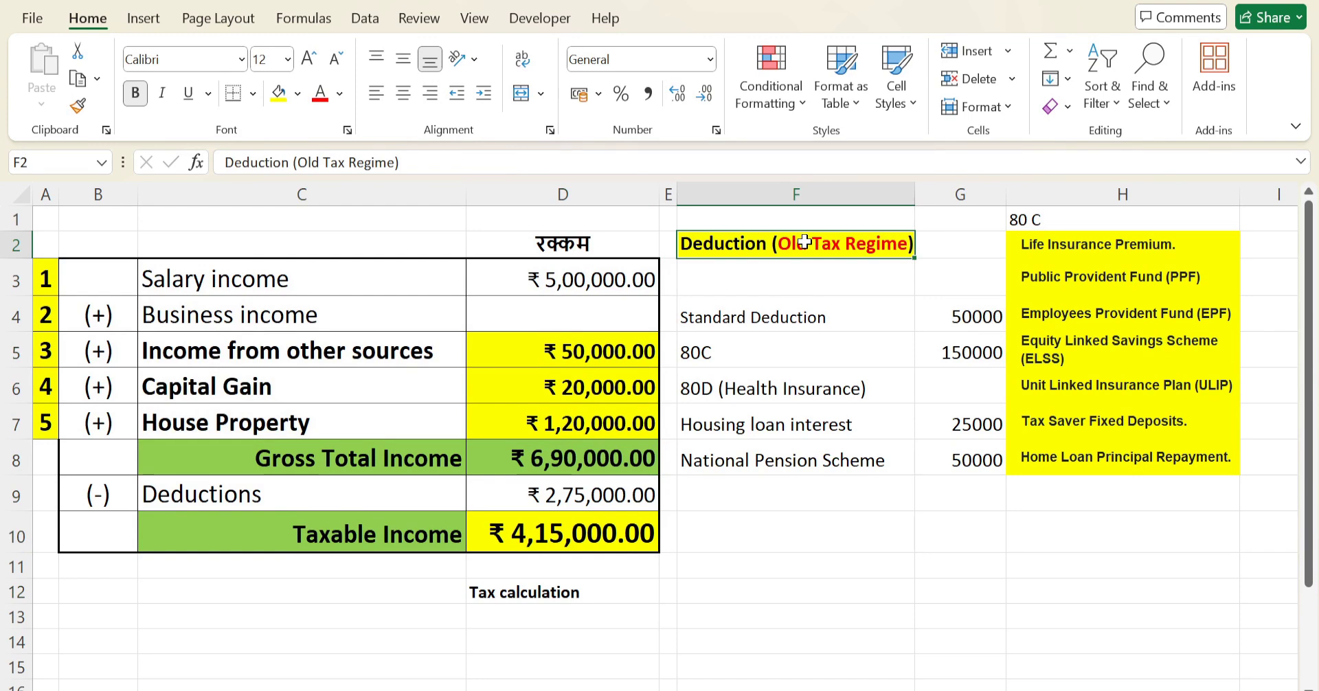
Review the old-regime deduction items in column F, ending at the Tax calculation heading in D12.
{"action": "key", "text": "Down"}
{"action": "key", "text": "Down"}
{"action": "key", "text": "Down"}
{"action": "key", "text": "Down"}
{"action": "key", "text": "Down"}
{"action": "key", "text": "Down"}
{"action": "key", "text": "Down"}
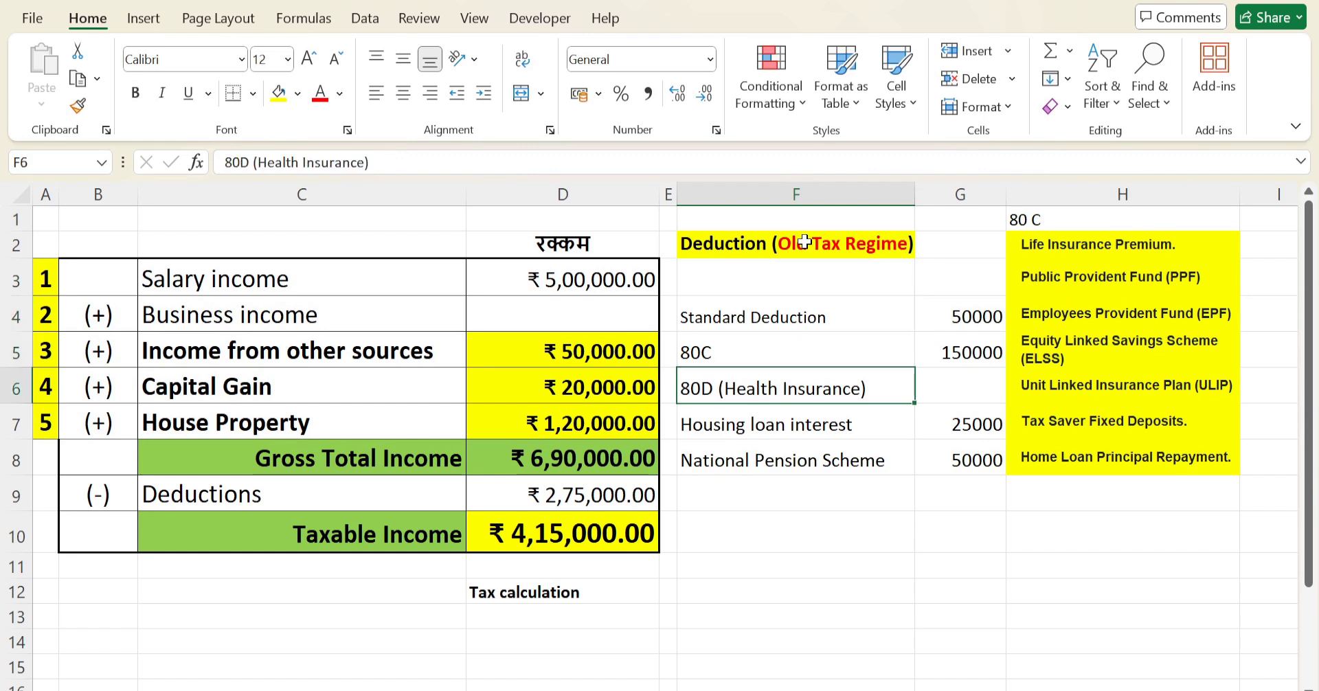
{"action": "key", "text": "Down"}
{"action": "key", "text": "Down"}
{"action": "key", "text": "Down"}
{"action": "key", "text": "Left"}
{"action": "key", "text": "Left"}
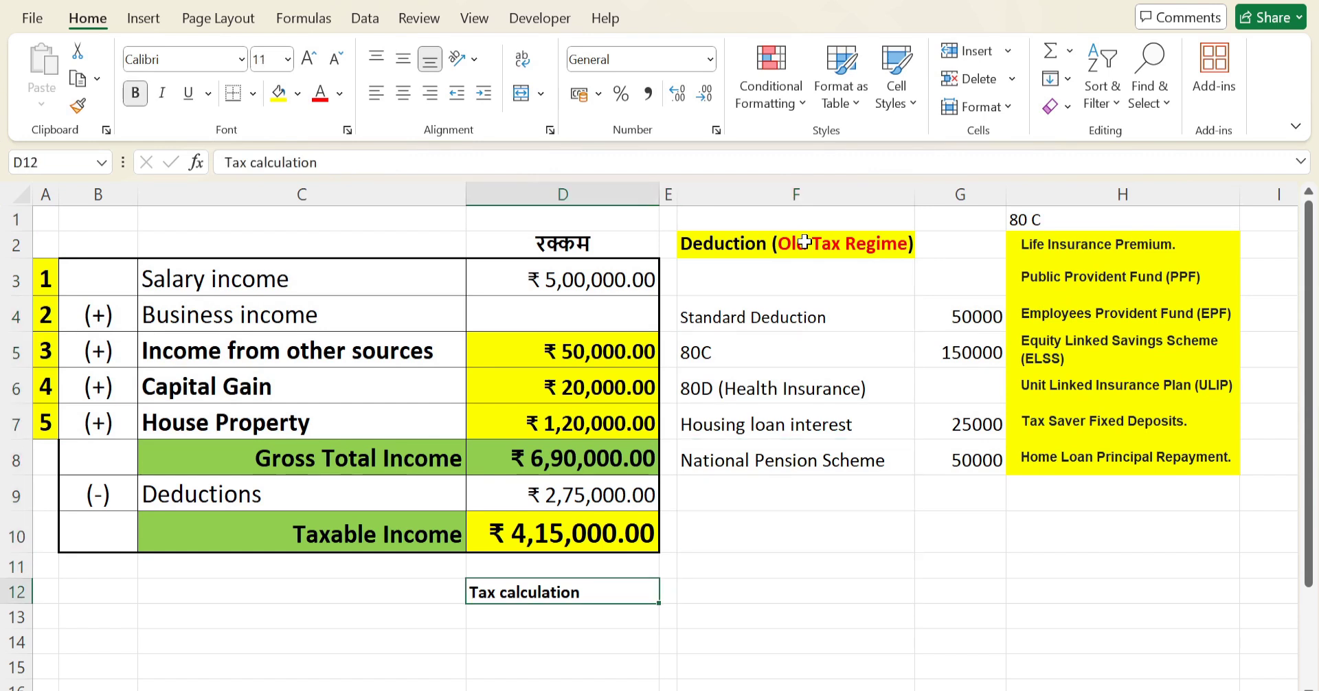
Examine the deductions formula in D9, the income amounts in D5:D7 and the Gross Total Income formula in D8.
{"action": "key", "text": "Up"}
{"action": "key", "text": "Up"}
{"action": "key", "text": "Up"}
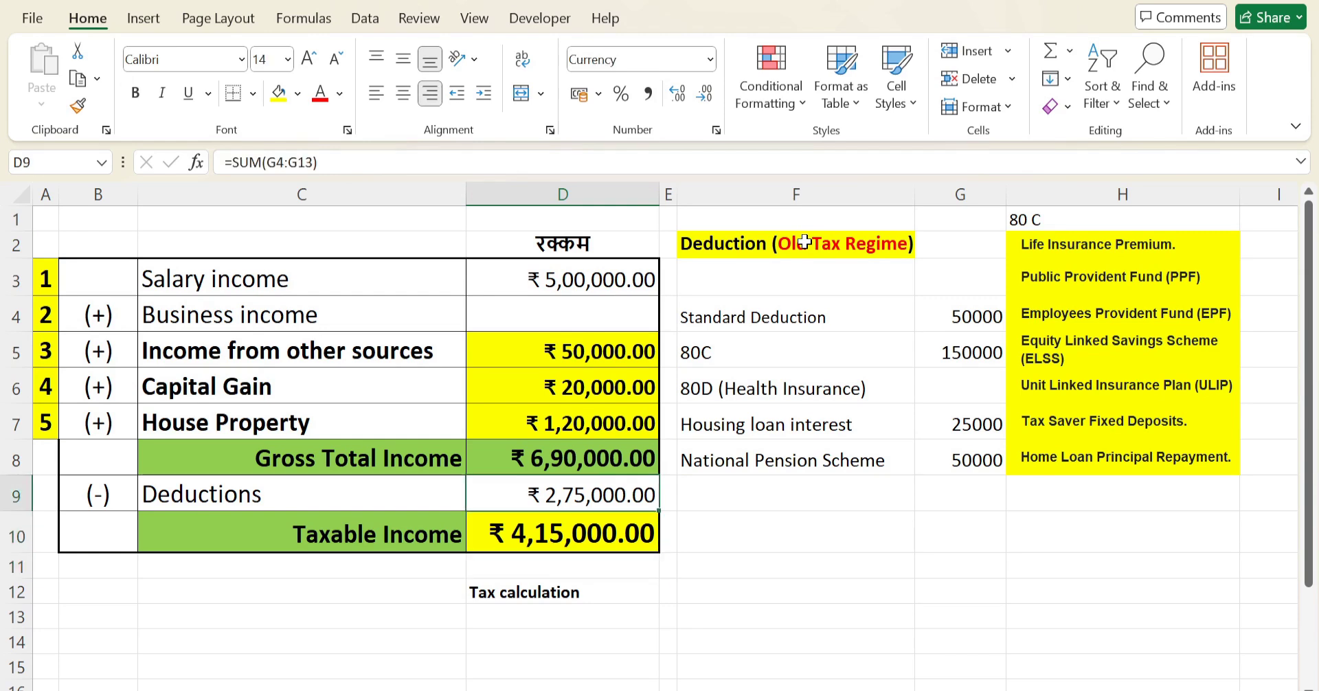
{"action": "key", "text": "Up"}
{"action": "key", "text": "Up"}
{"action": "key", "text": "Up"}
{"action": "key", "text": "Up"}
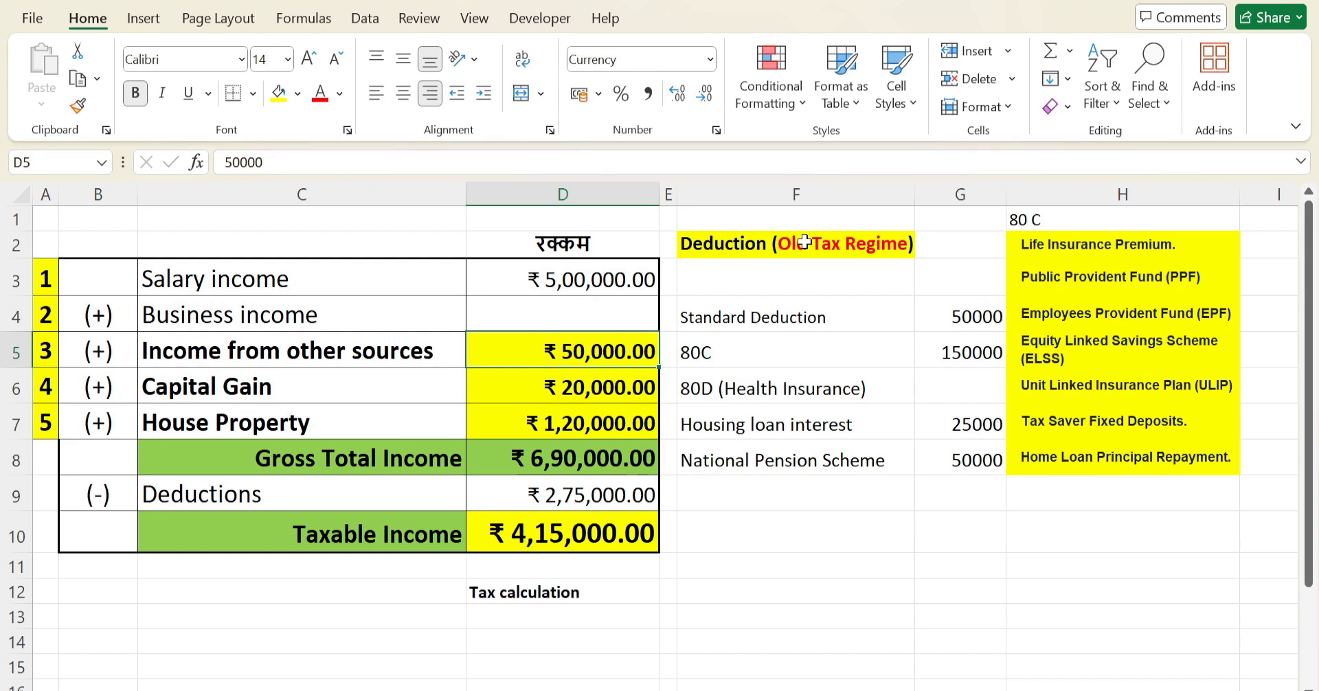
{"action": "key", "text": "Down"}
{"action": "key", "text": "Down"}
{"action": "key", "text": "Down"}
{"action": "key", "text": "Down"}
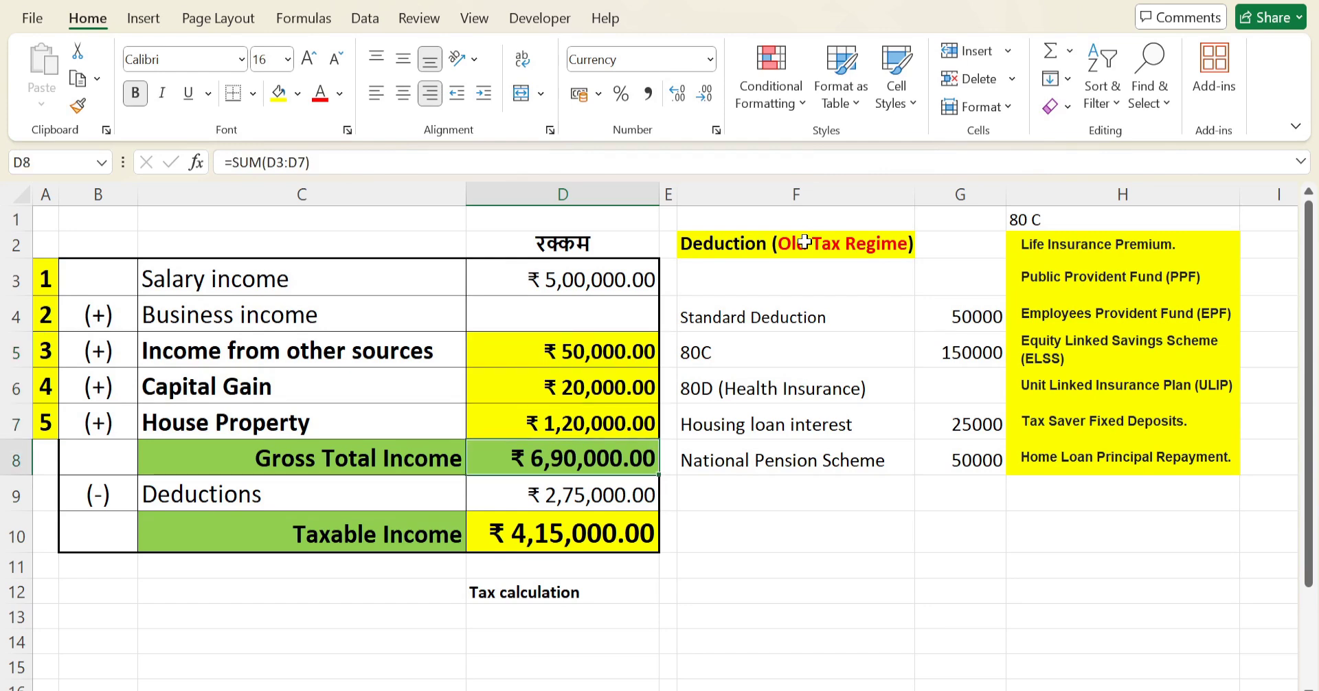
{"action": "key", "text": "Up"}
{"action": "key", "text": "Up"}
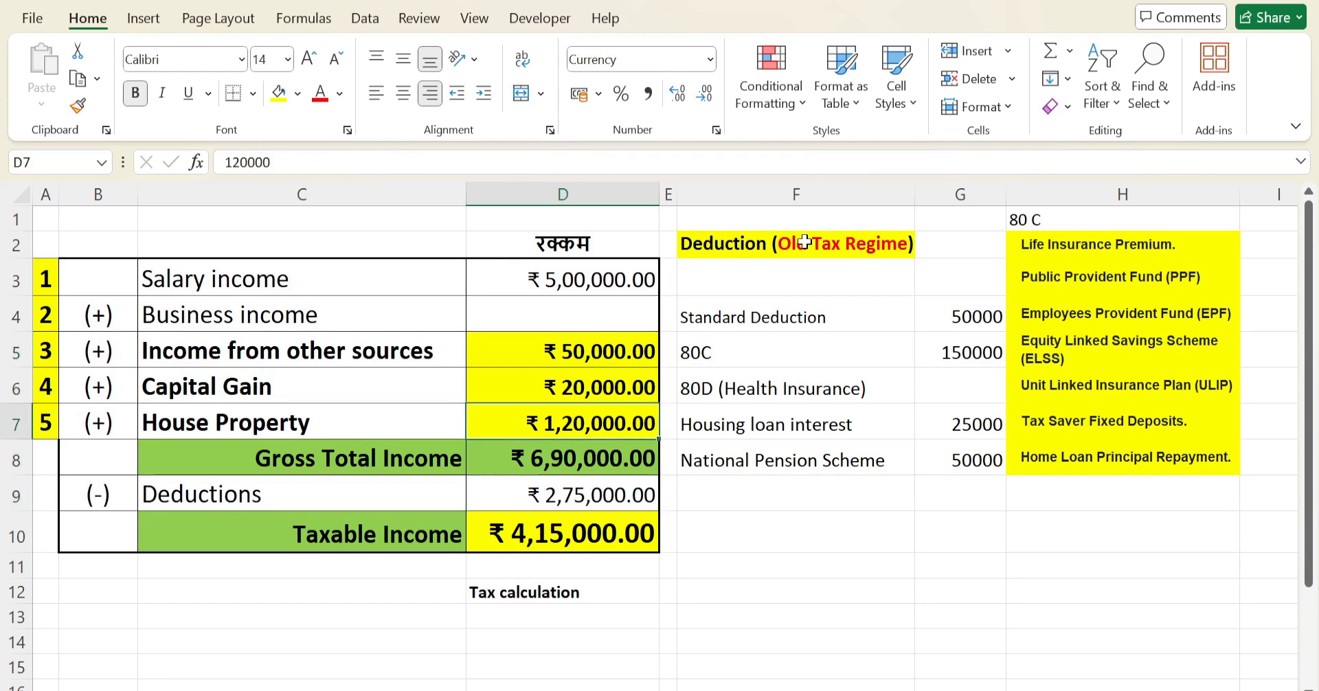
{"action": "key", "text": "Down"}
{"action": "key", "text": "Down"}
{"action": "key", "text": "Down"}
{"action": "key", "text": "Down"}
{"action": "key", "text": "Down"}
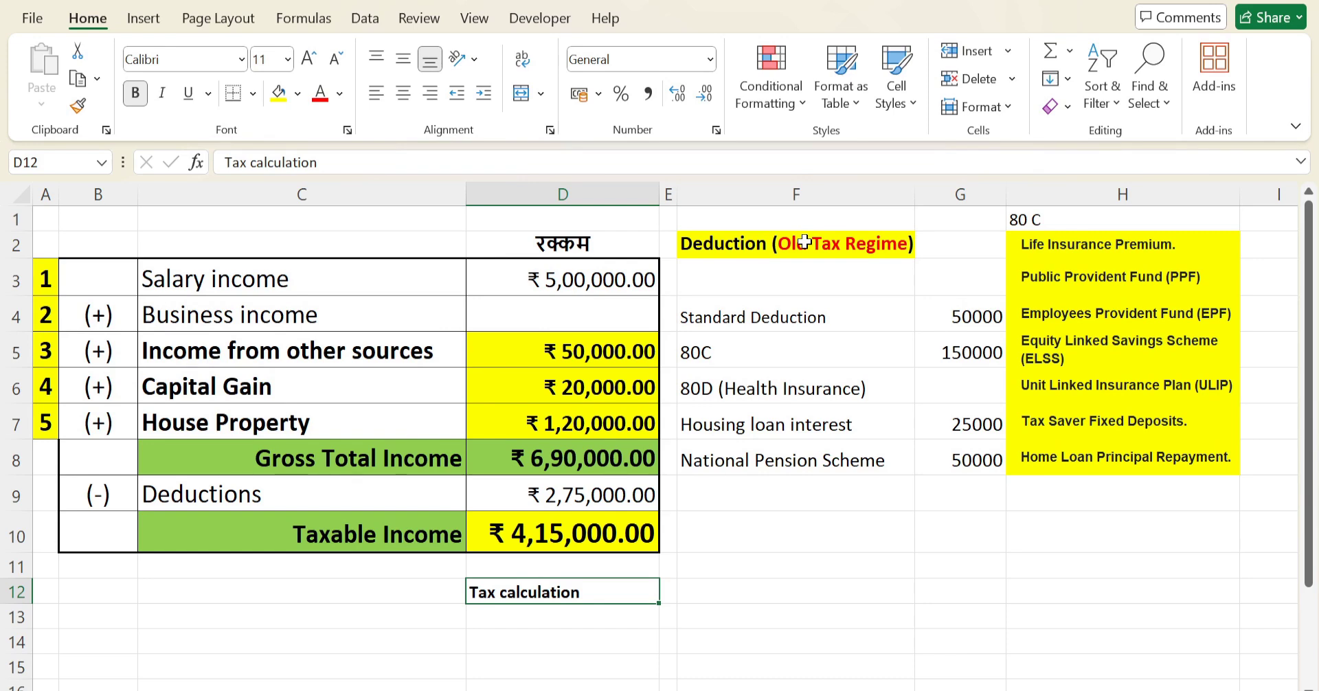
Recheck the column D amounts from Gross Total Income to Taxable Income, ending at the Tax calculation heading.
{"action": "key", "text": "Left"}
{"action": "key", "text": "Right"}
{"action": "key", "text": "Up"}
{"action": "key", "text": "Up"}
{"action": "key", "text": "Up"}
{"action": "key", "text": "Up"}
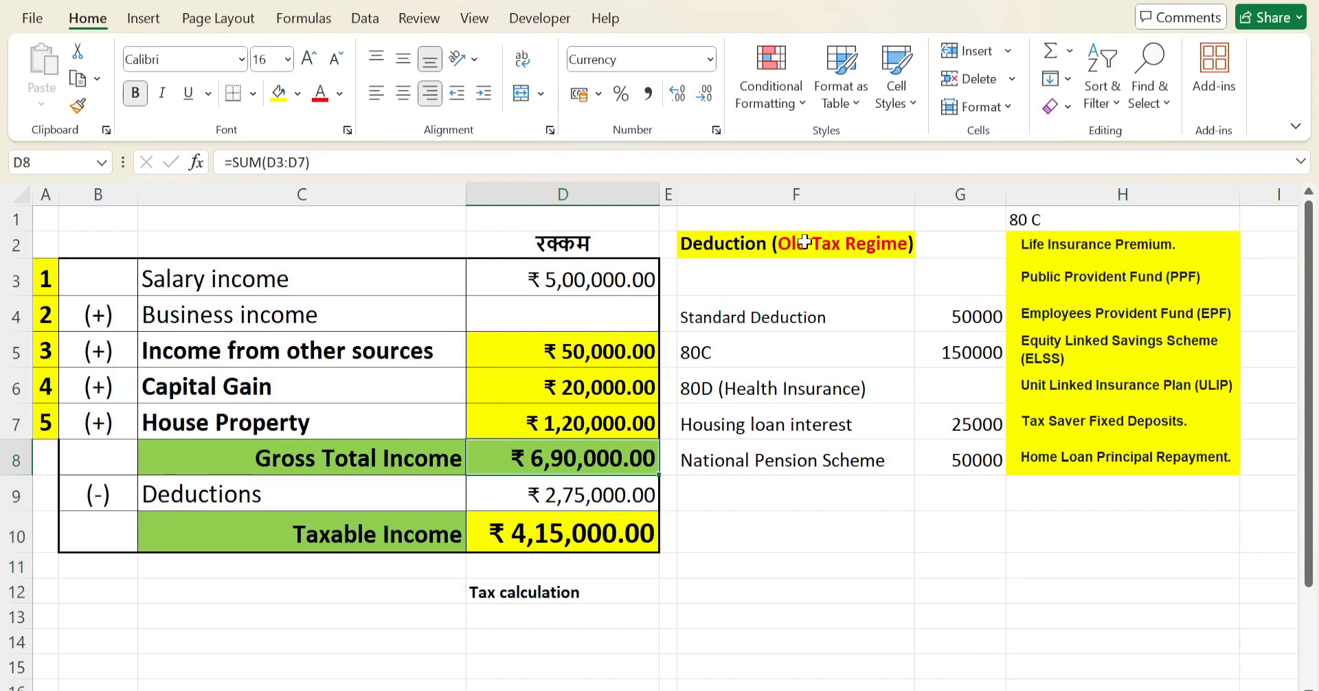
{"action": "key", "text": "Down"}
{"action": "key", "text": "Down"}
{"action": "key", "text": "Down"}
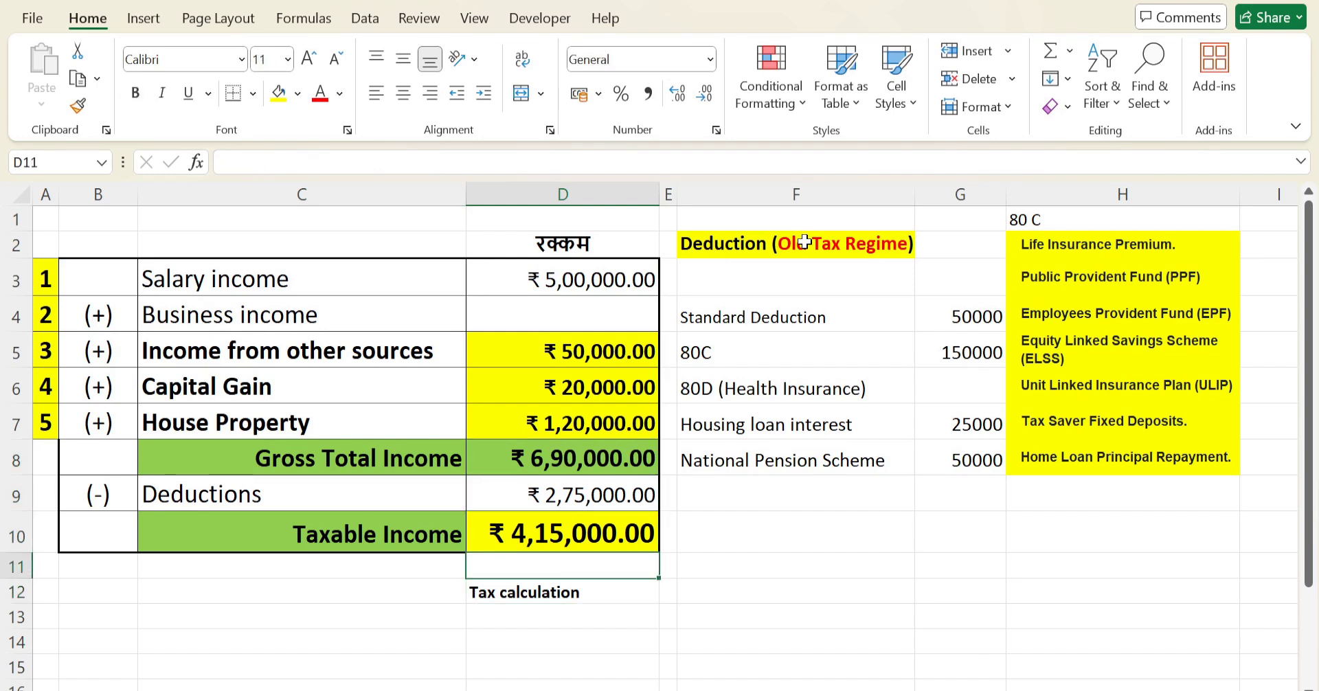
{"action": "key", "text": "Down"}
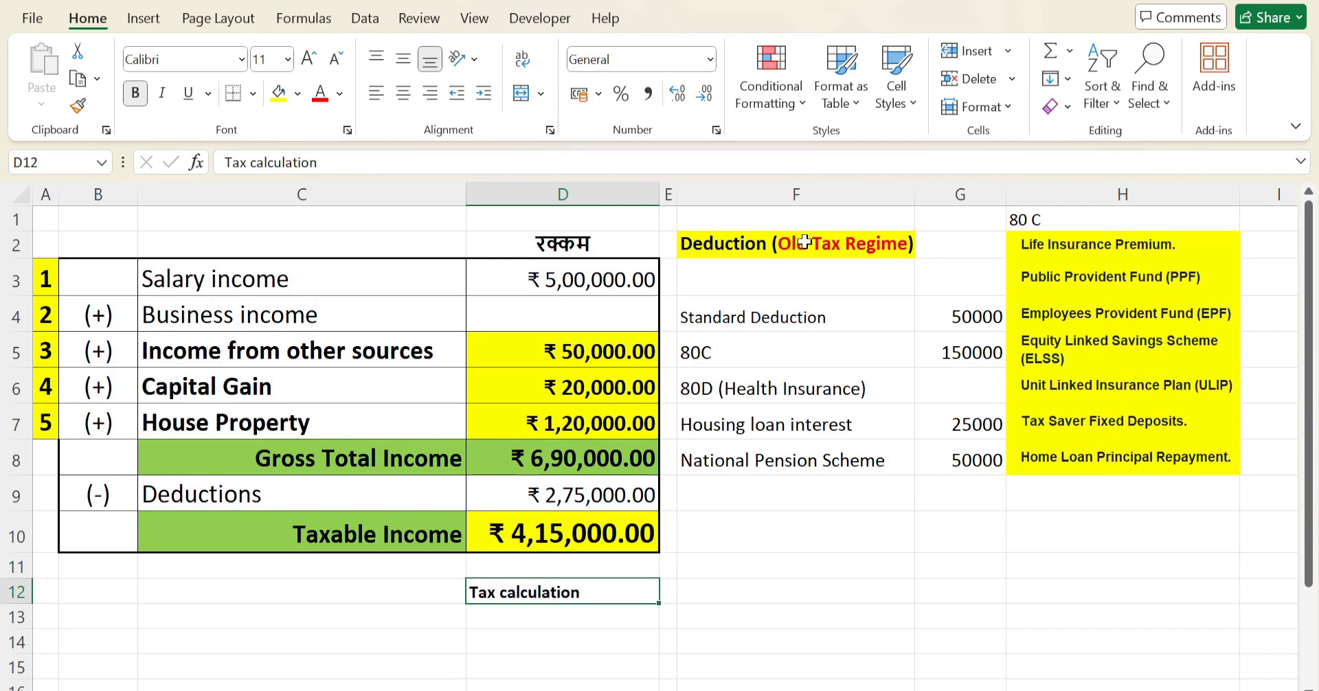